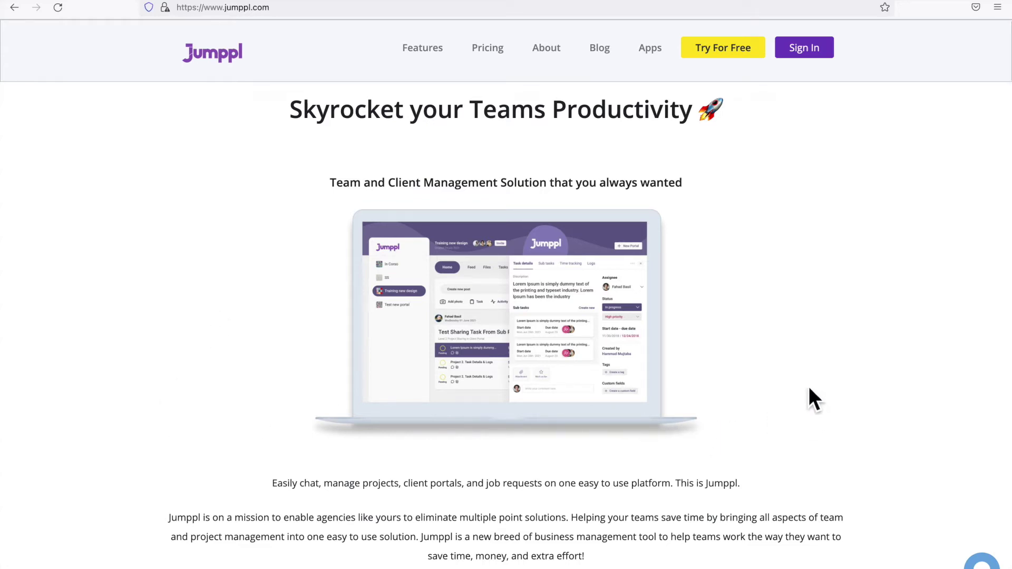
Open the Jumppl Features overview page from the site header.
click(422, 47)
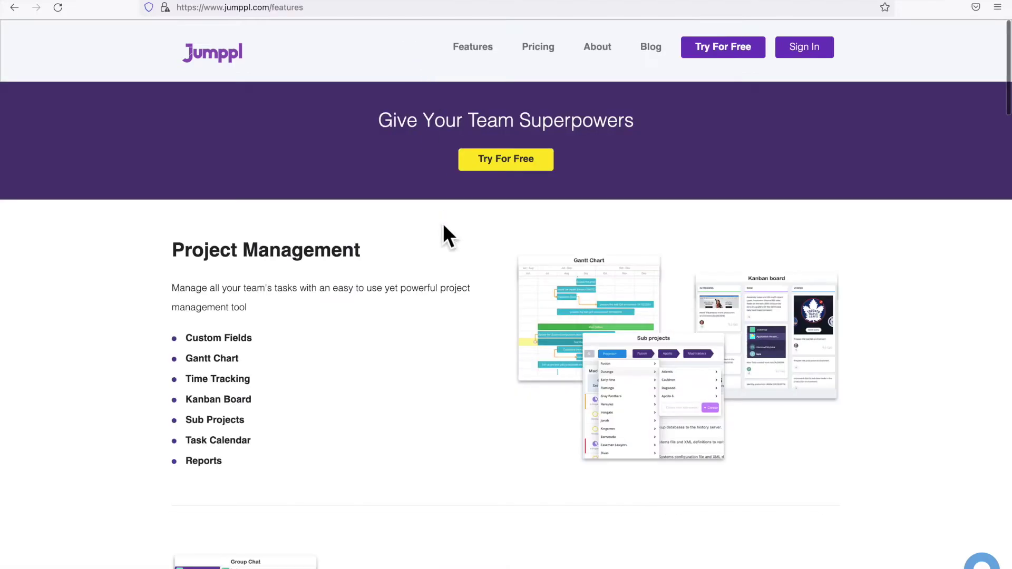
scroll(474, 348, down, 3)
scroll(474, 348, down, 3)
scroll(473, 349, down, 3)
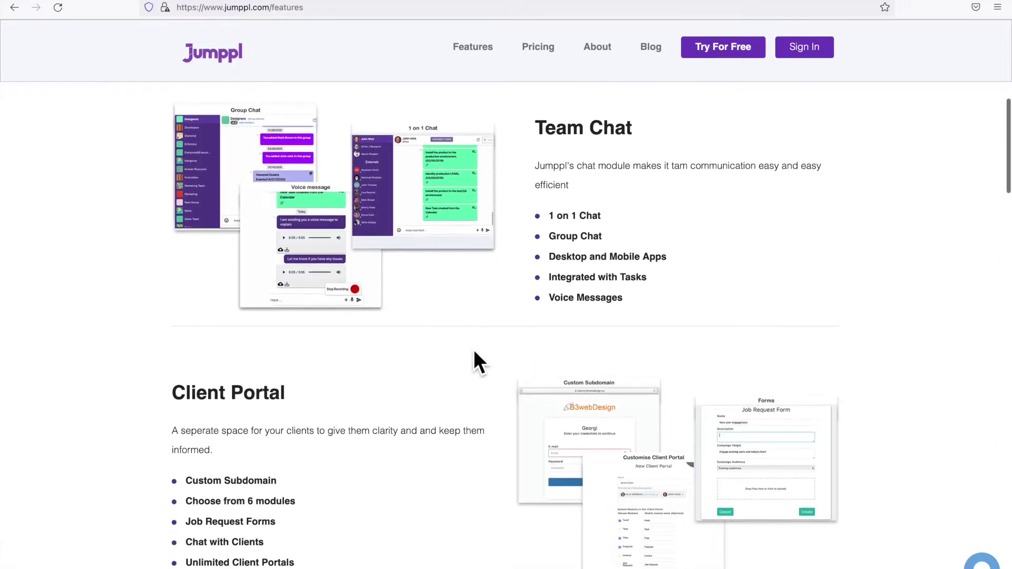
scroll(474, 349, down, 3)
scroll(473, 349, down, 3)
scroll(474, 350, down, 3)
scroll(474, 349, down, 3)
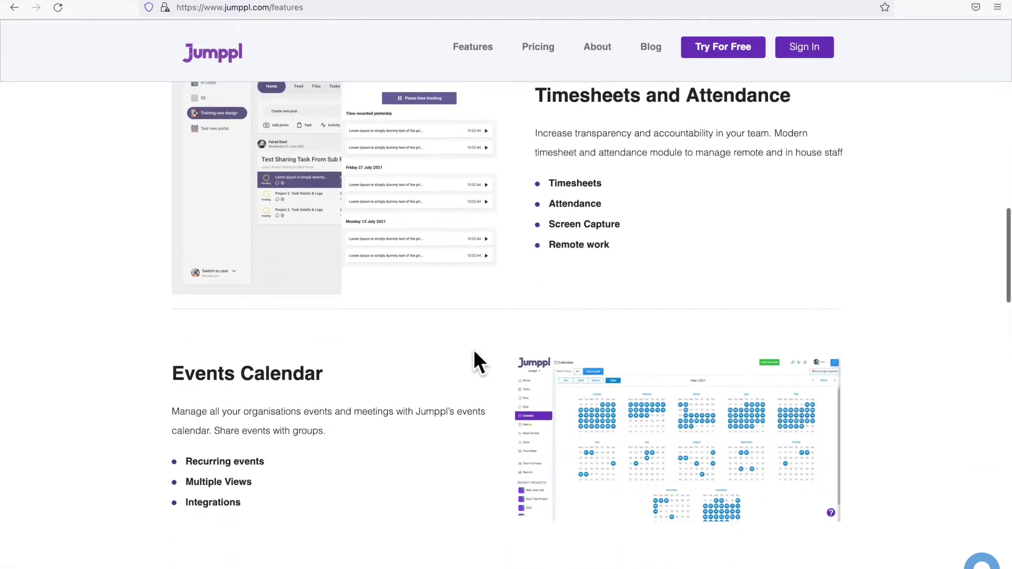
scroll(474, 350, down, 3)
scroll(474, 350, down, 4)
scroll(474, 349, down, 4)
scroll(474, 349, down, 2)
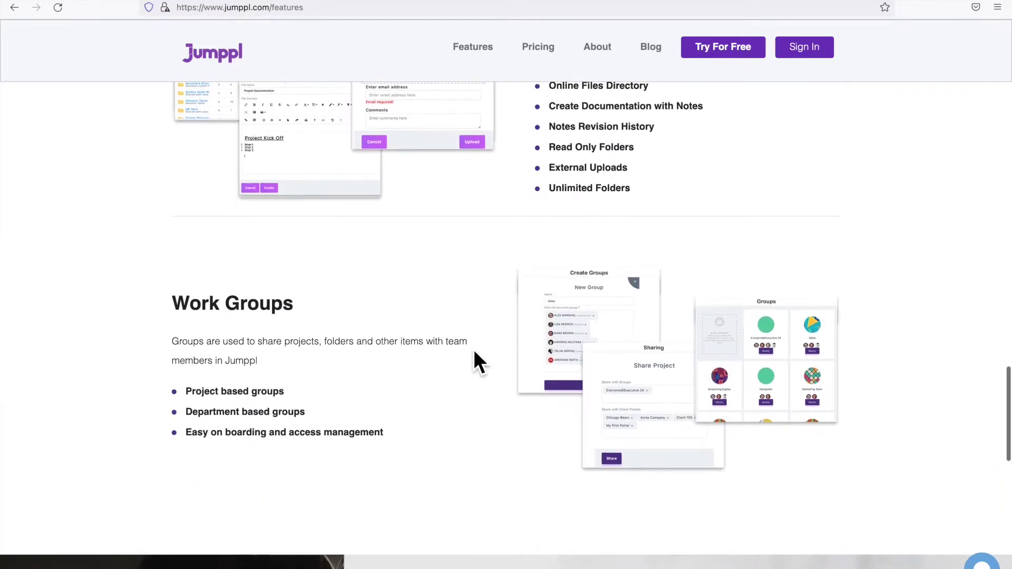
scroll(473, 350, down, 2)
scroll(474, 350, down, 5)
scroll(474, 349, down, 3)
scroll(474, 349, down, 1)
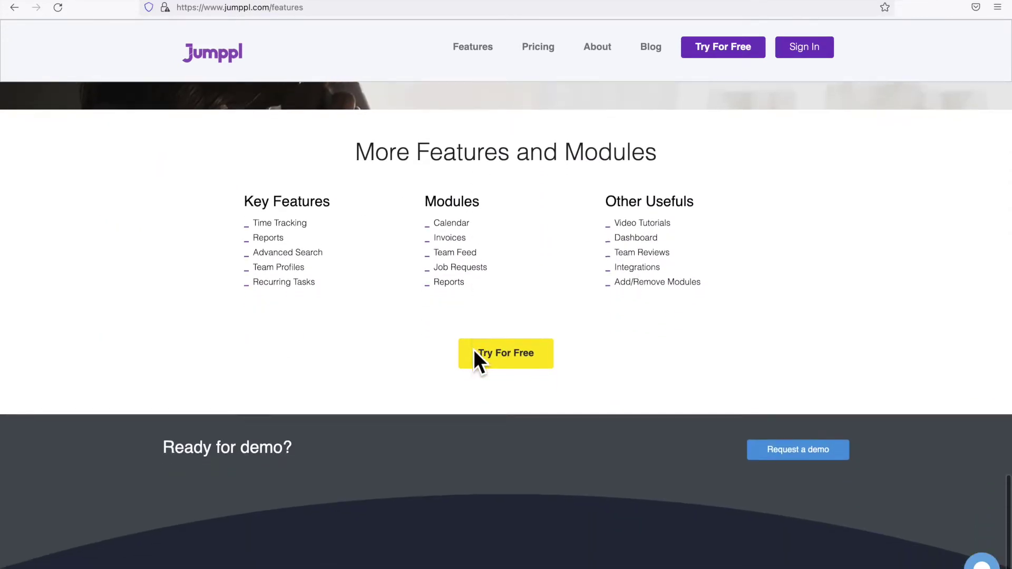
scroll(474, 349, down, 1)
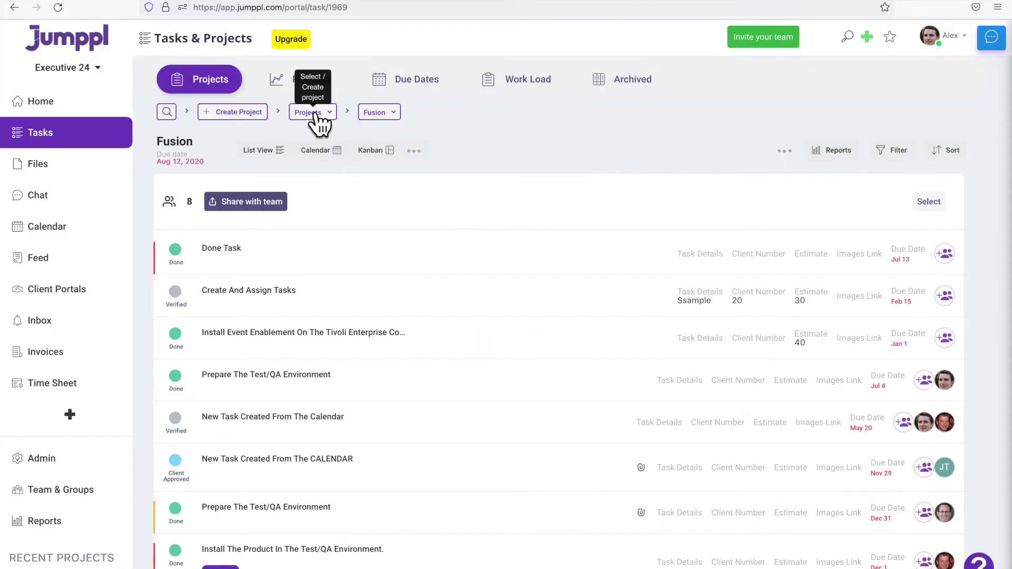
Filter the project workload to tasks assigned to John wick.
click(312, 111)
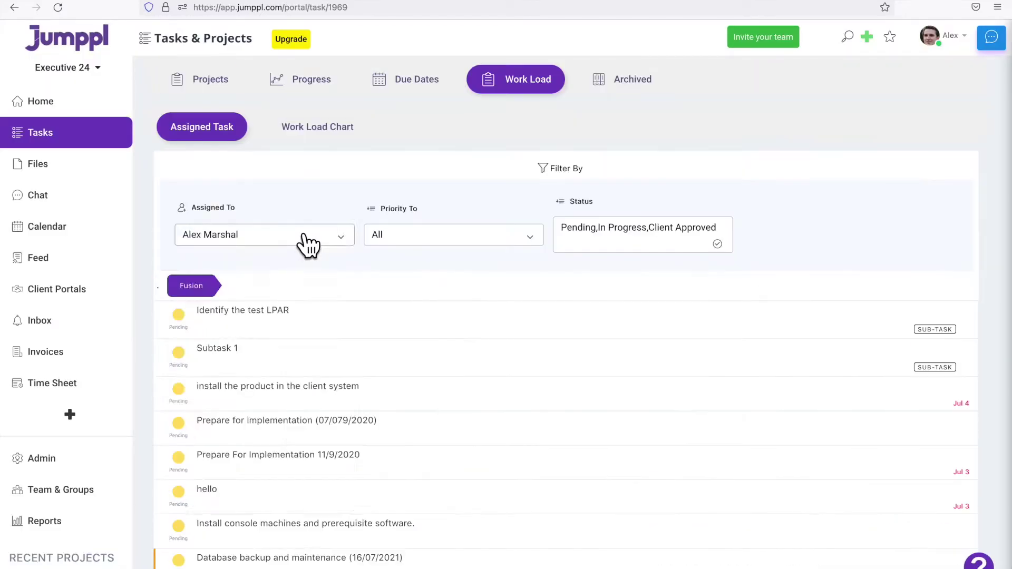
click(308, 235)
click(297, 320)
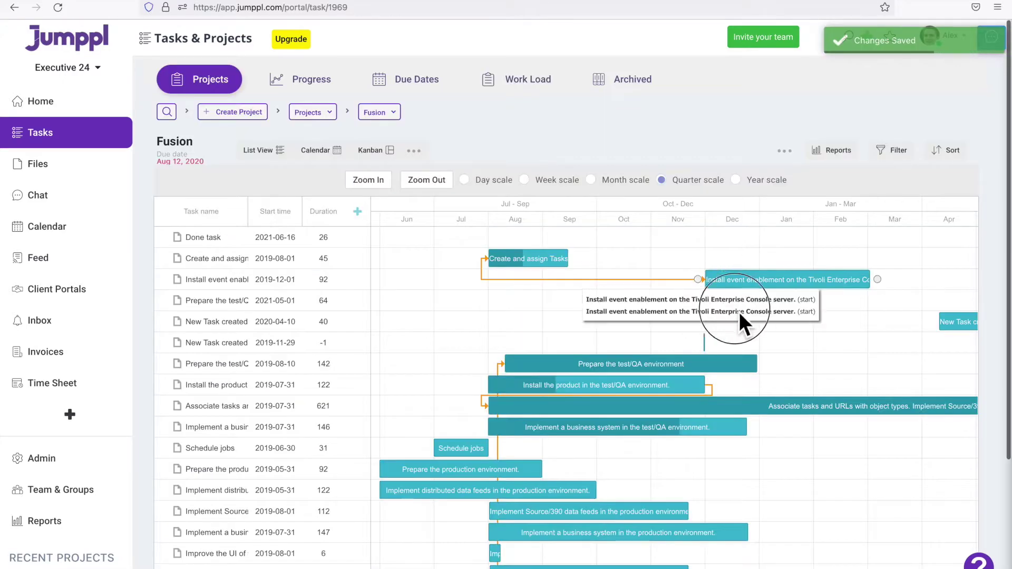
Make New Task depend on Install event enablement, reply 'Thats Awesome' to John Wick, and open Sales.
drag(707, 293, 937, 322)
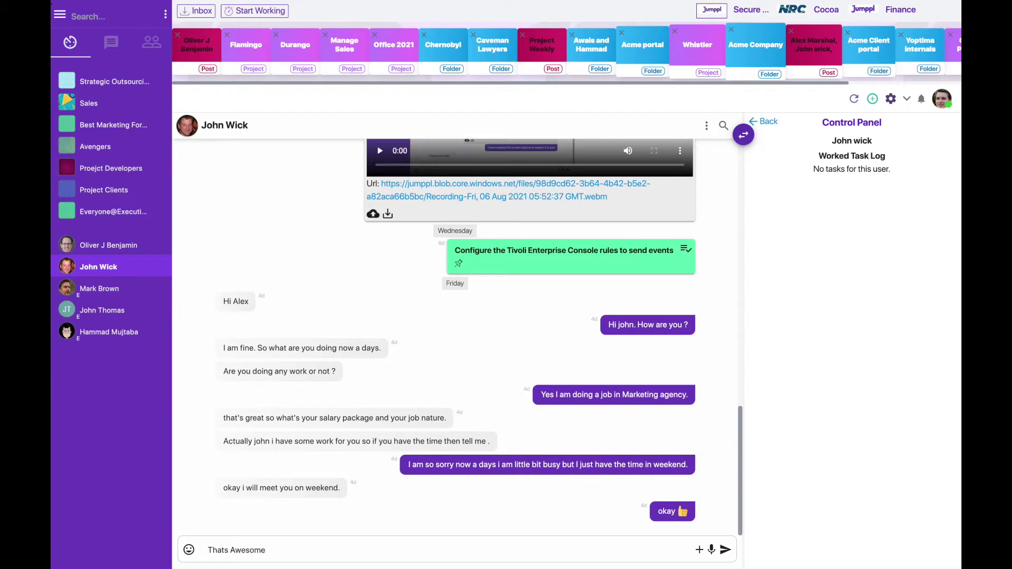
key(Return)
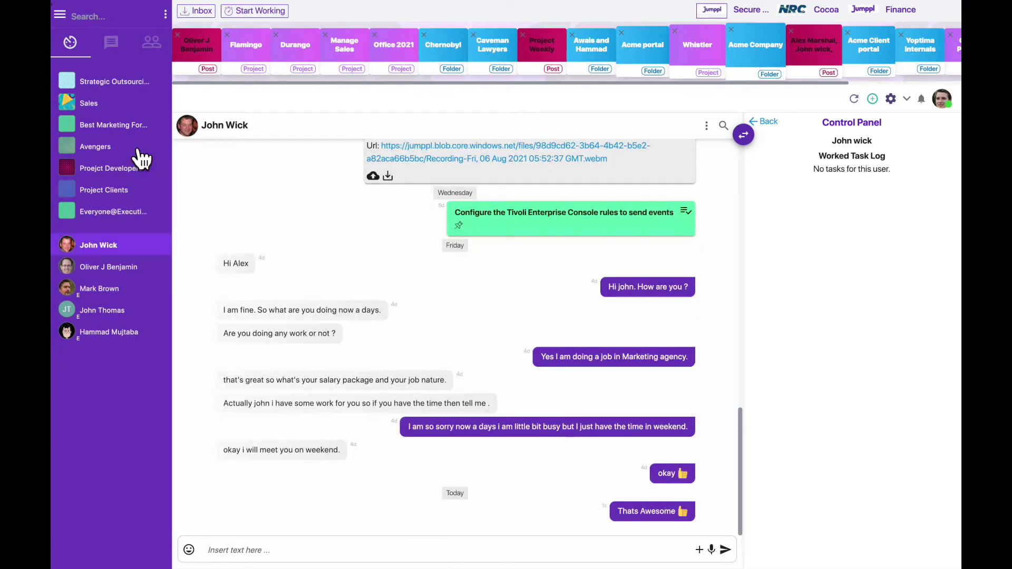
click(89, 103)
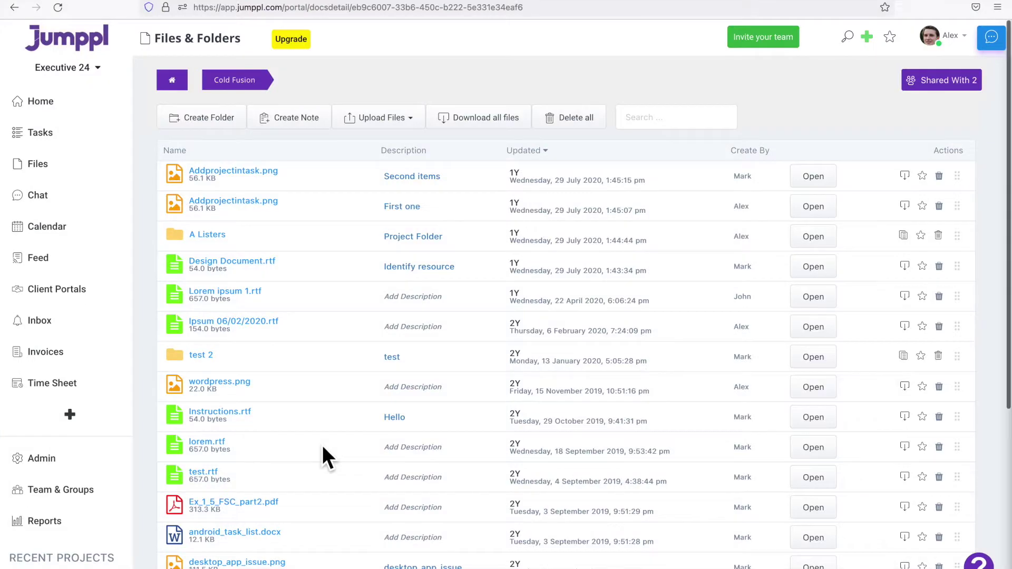
scroll(322, 445, down, 3)
scroll(322, 446, down, 2)
scroll(321, 444, up, 4)
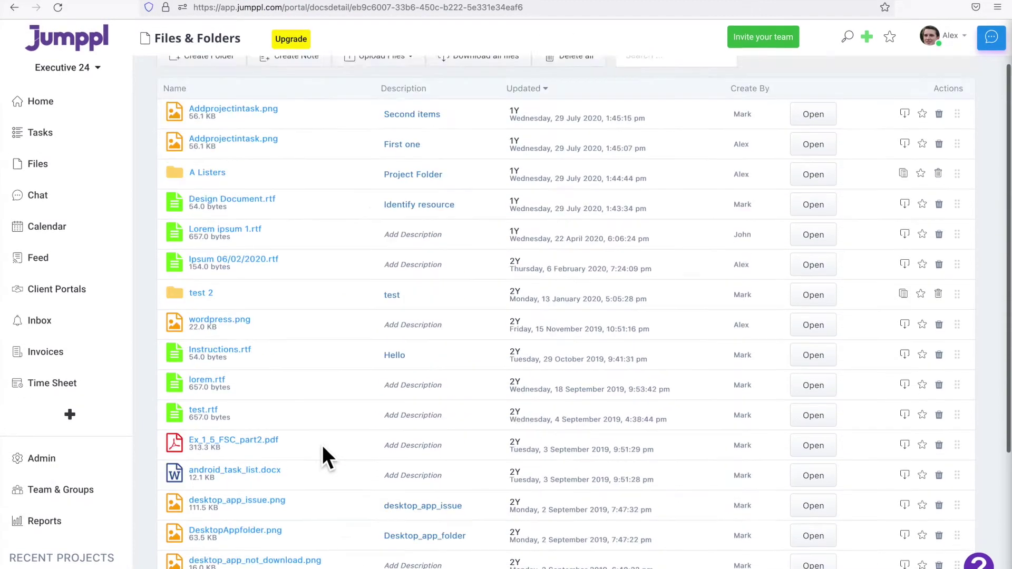
scroll(322, 445, up, 3)
Edit Lorem ipsum 1, then review the 55 timesheet screenshots and Screen Shot Activity.
click(957, 297)
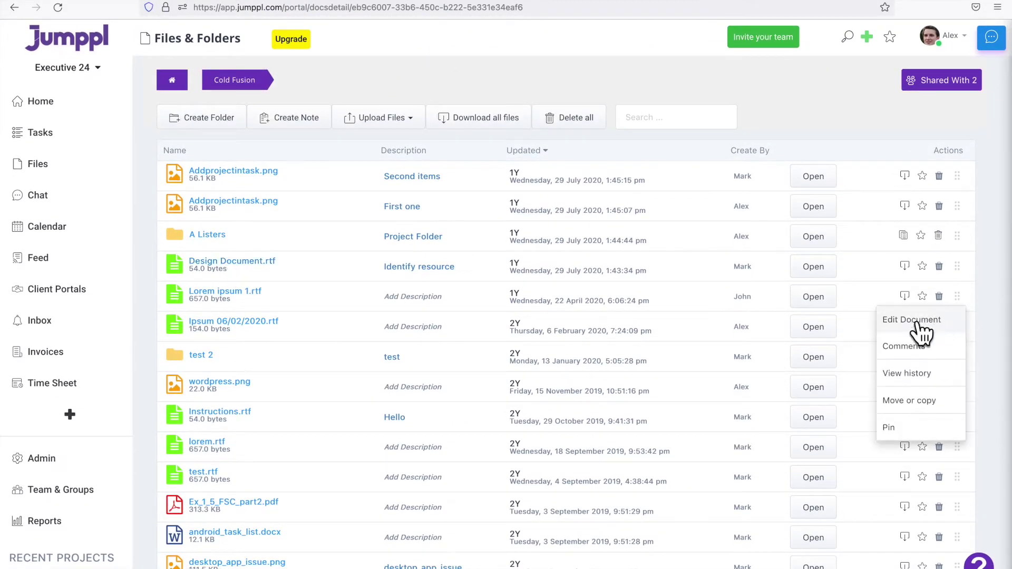
click(911, 320)
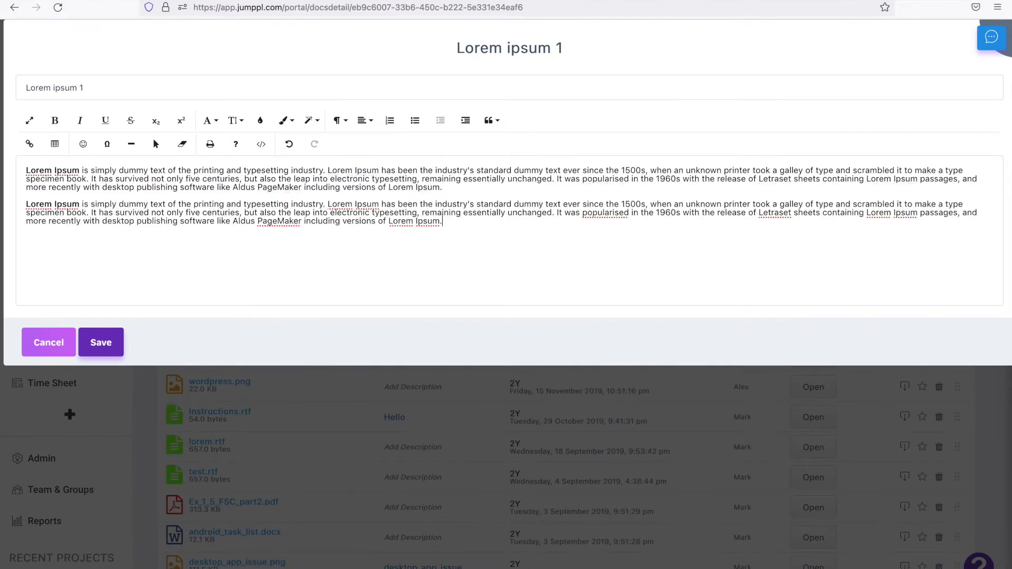
scroll(398, 344, up, 3)
scroll(398, 344, up, 3)
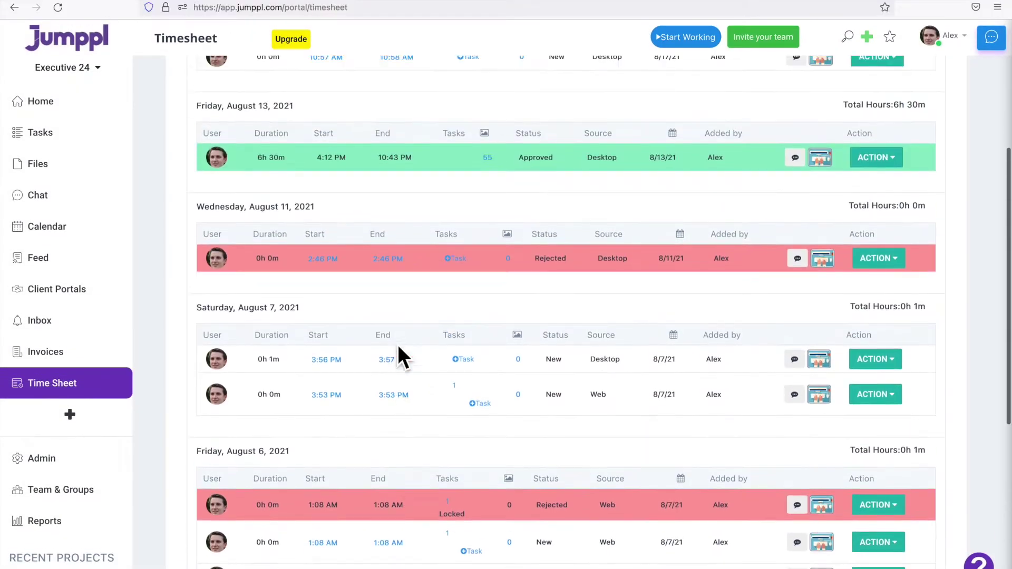
scroll(398, 359, up, 1)
click(487, 220)
scroll(491, 346, down, 3)
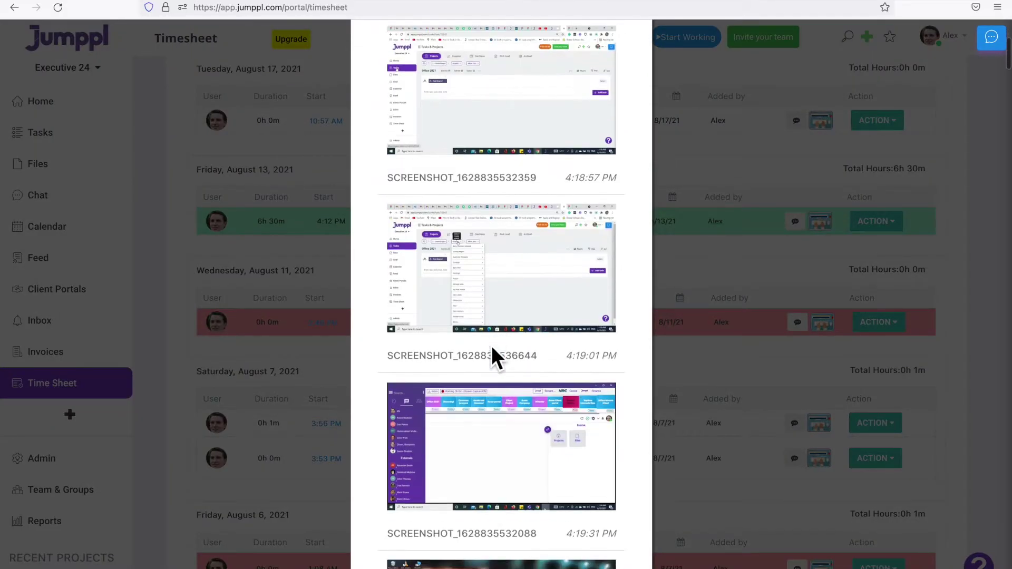
scroll(492, 346, down, 3)
scroll(491, 346, down, 3)
scroll(491, 345, down, 1)
click(770, 335)
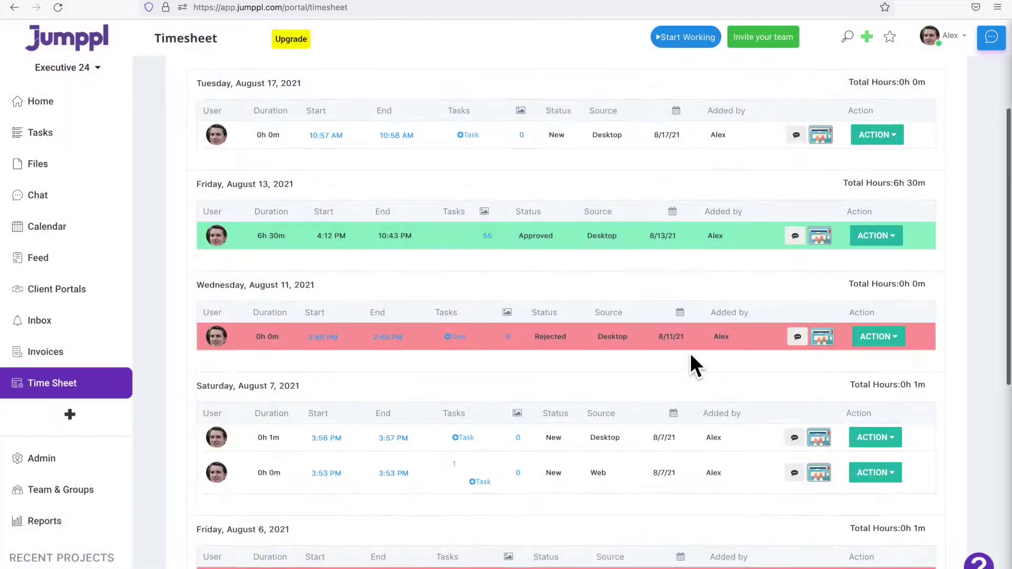
scroll(690, 353, up, 5)
click(389, 91)
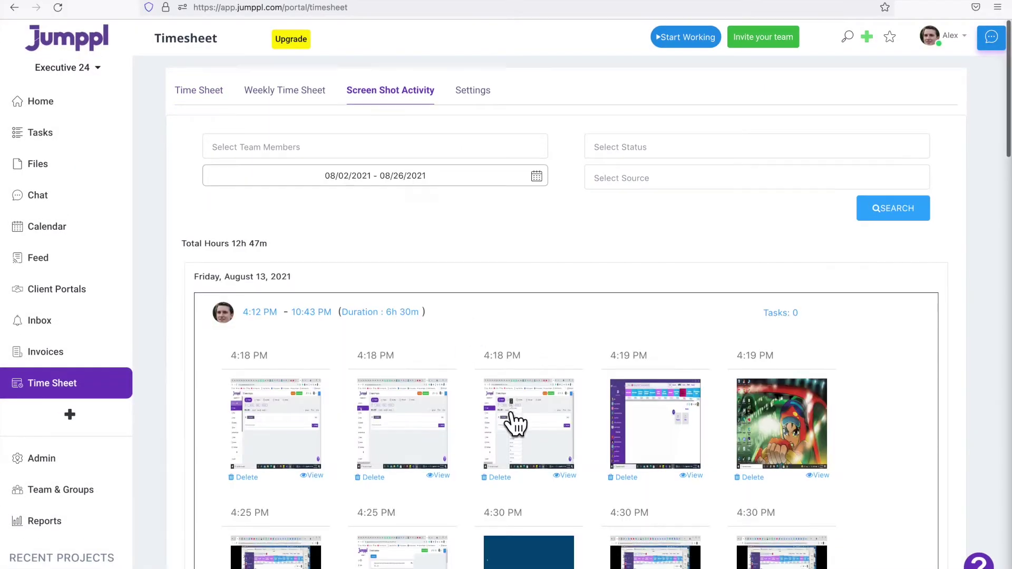
scroll(510, 423, down, 3)
scroll(515, 425, down, 3)
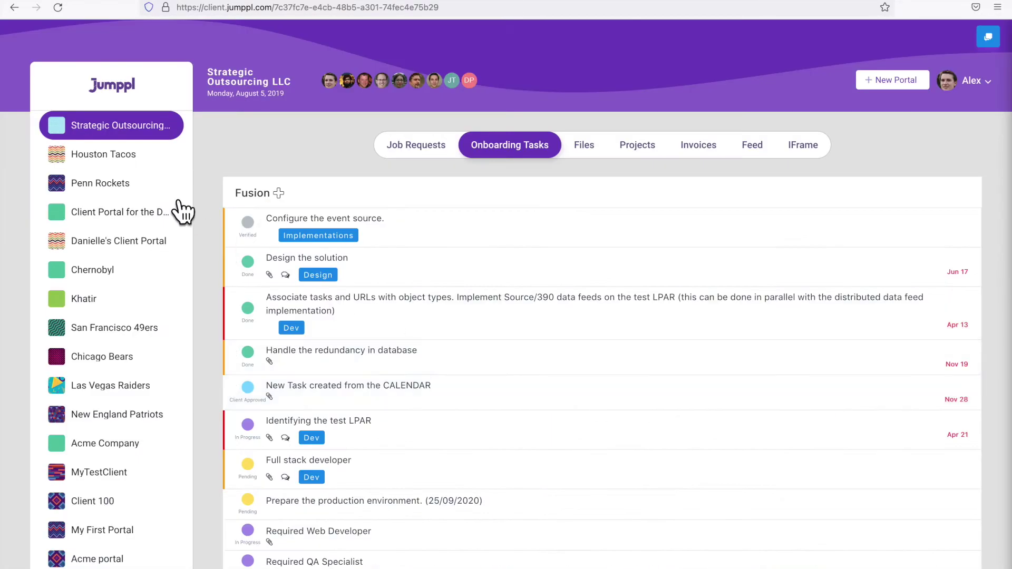
View the client portal's shared files and select the job request name text.
click(587, 147)
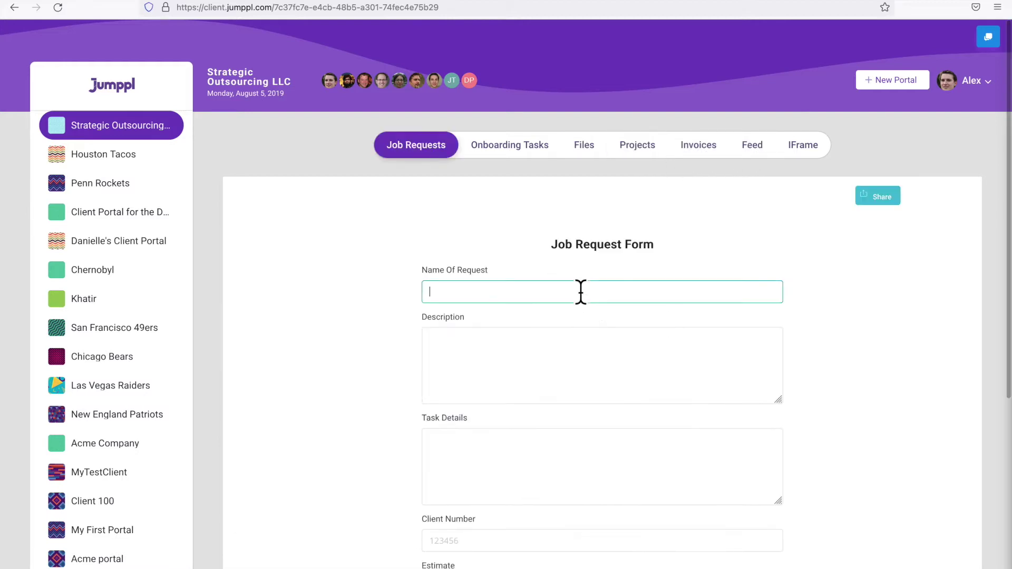
key(ctrl+a)
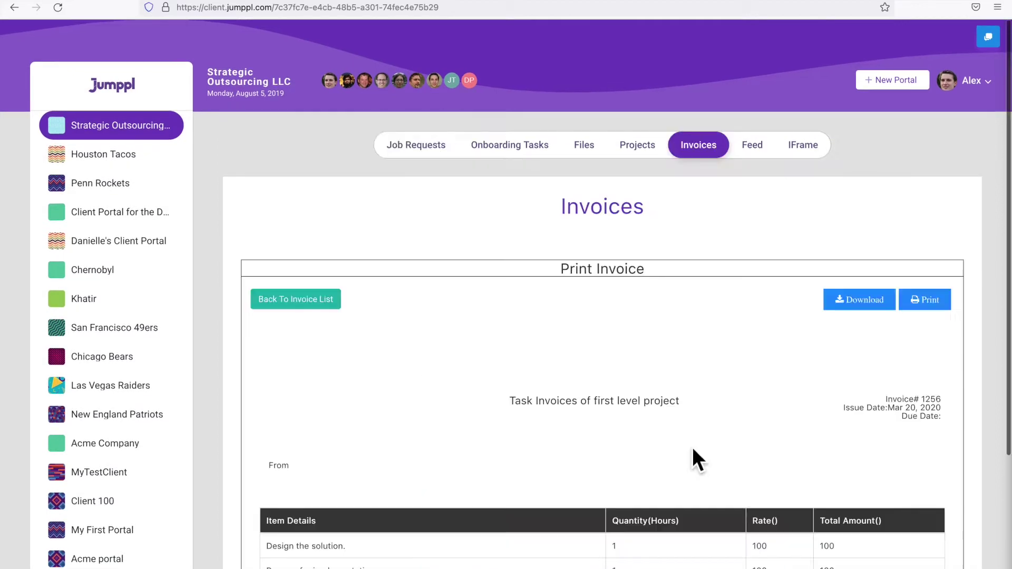
scroll(692, 447, down, 3)
scroll(692, 446, down, 2)
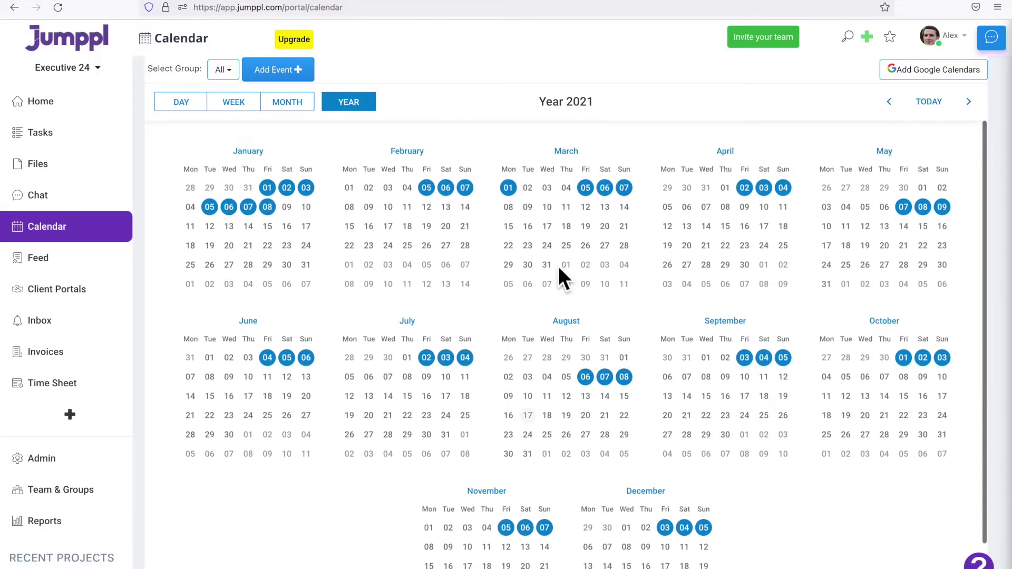
Review Inbox notifications, the Home modules list and page address, then open Admin settings.
click(39, 320)
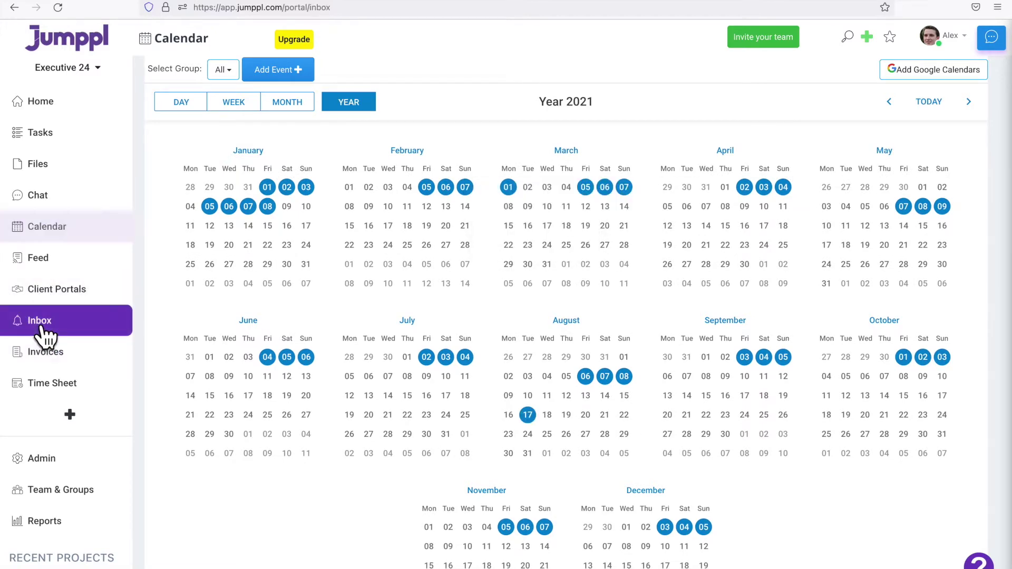
scroll(562, 318, down, 10)
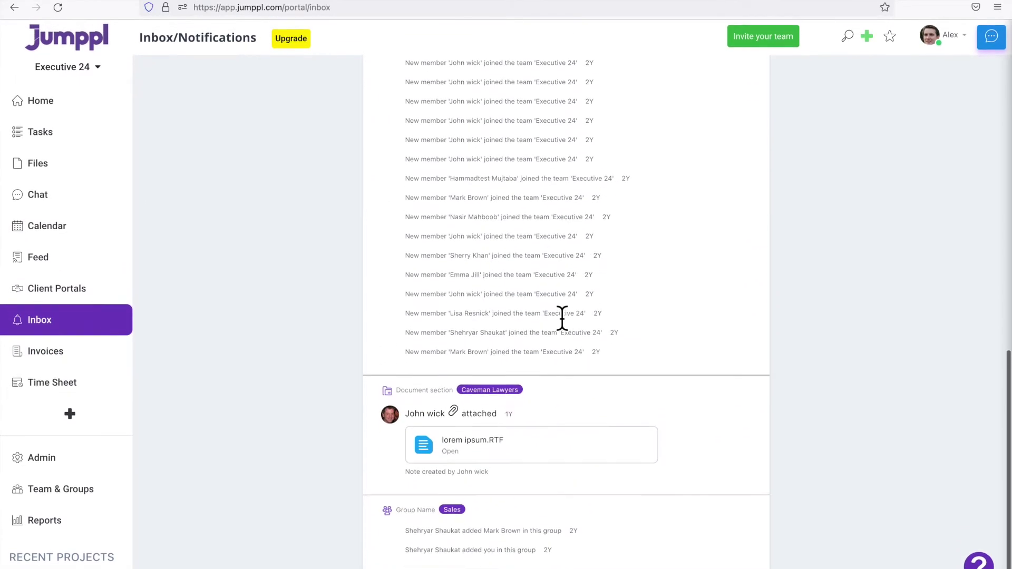
scroll(561, 318, up, 10)
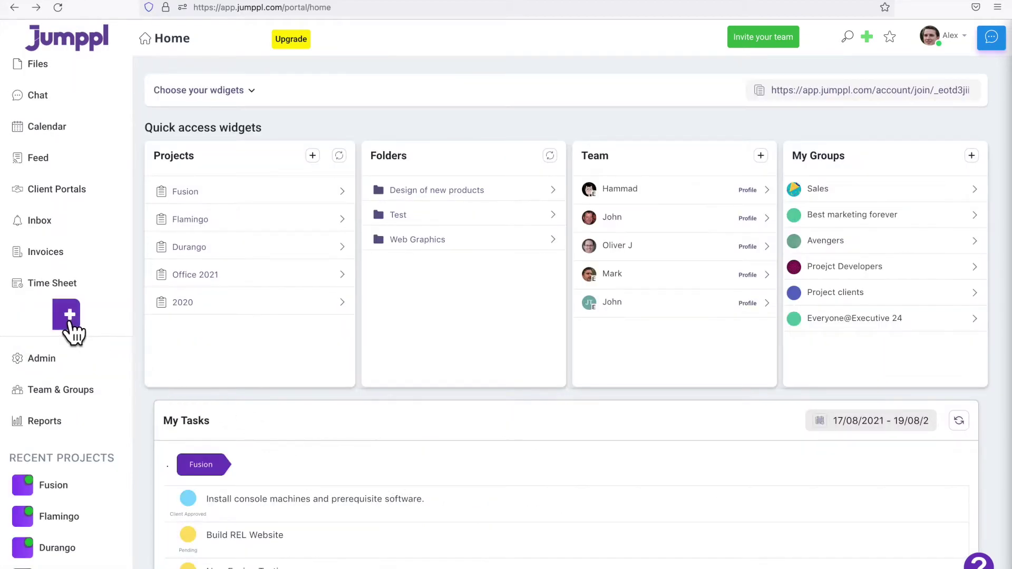
click(70, 315)
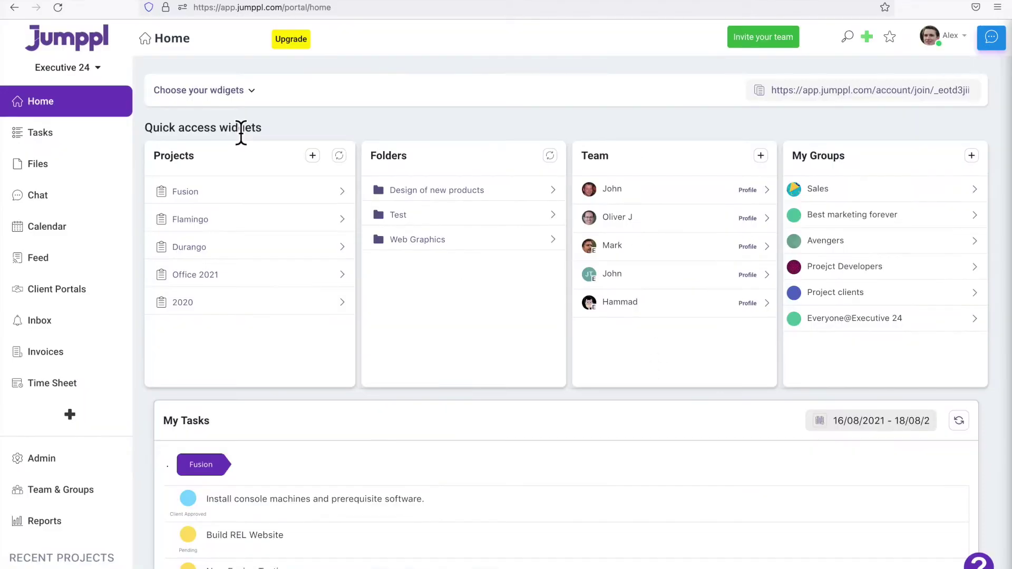
click(239, 10)
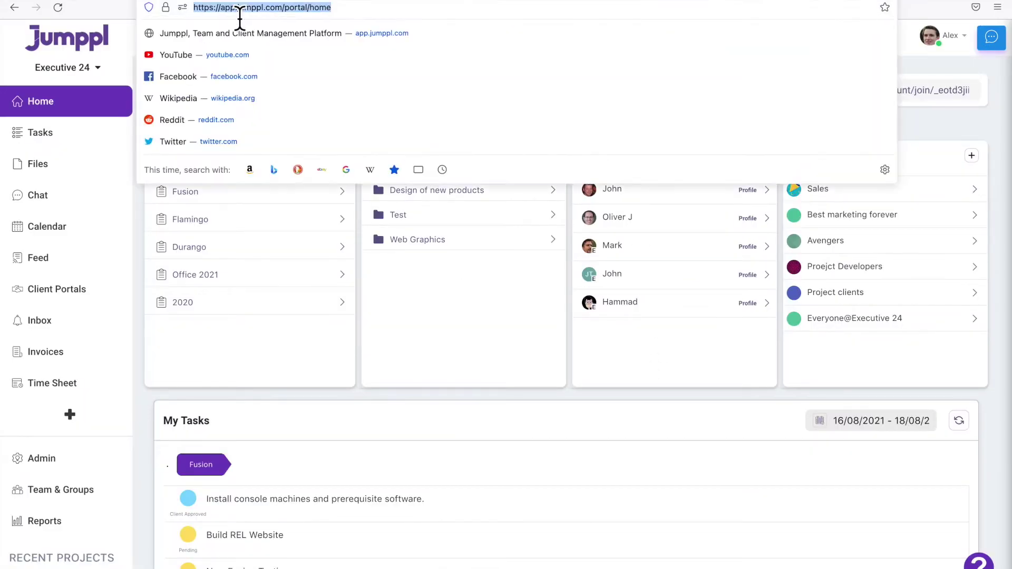
key(Escape)
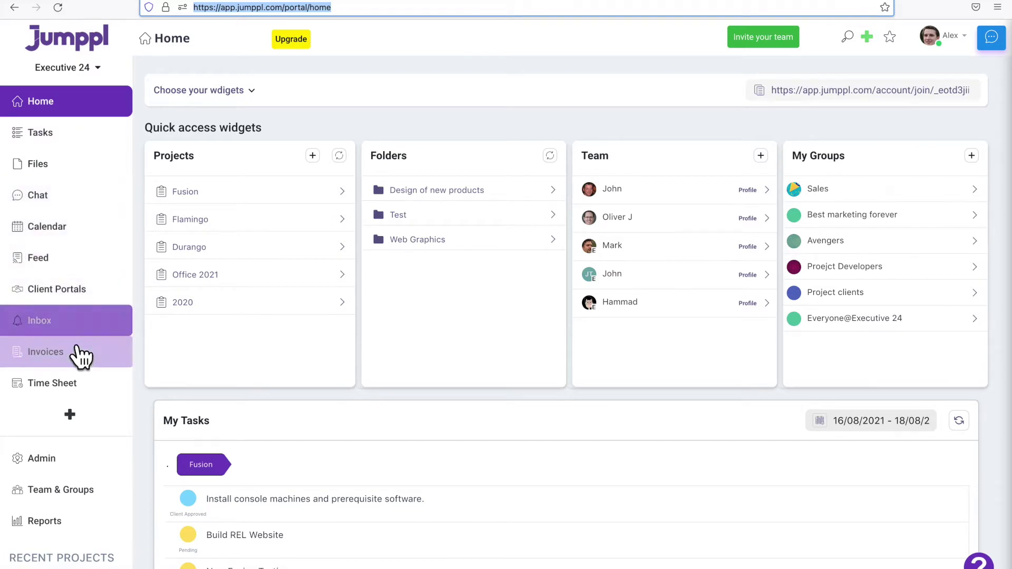
click(43, 458)
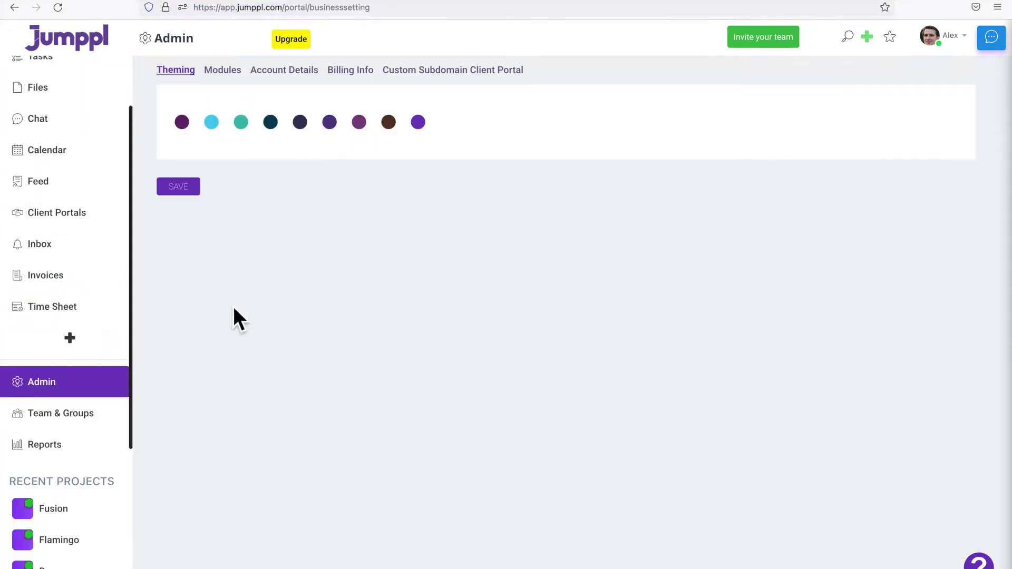
Check enabled Modules, then the Externals, Groups and Client Portals tabs in Team & Groups.
click(222, 69)
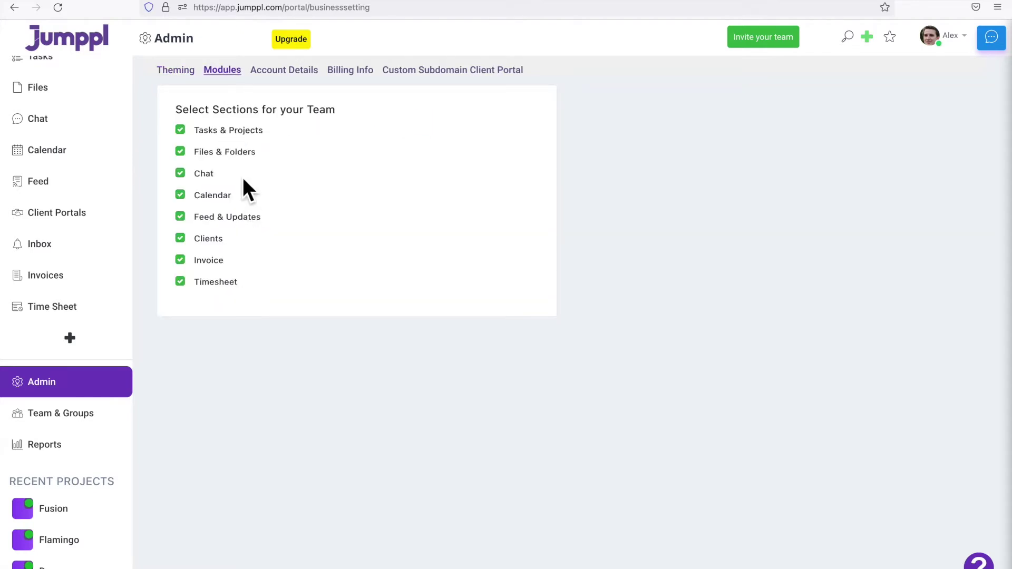
click(60, 413)
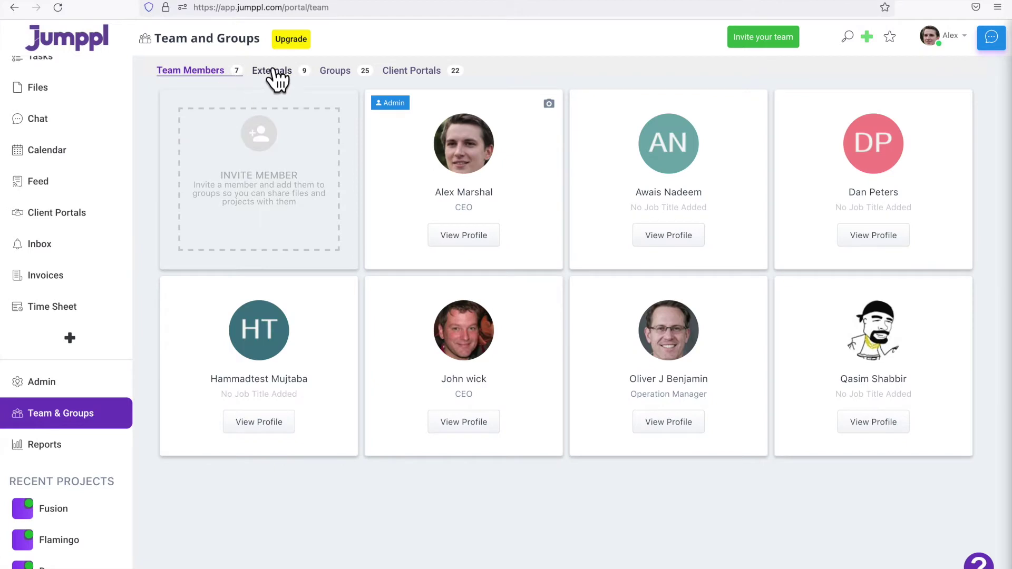
click(272, 70)
click(334, 71)
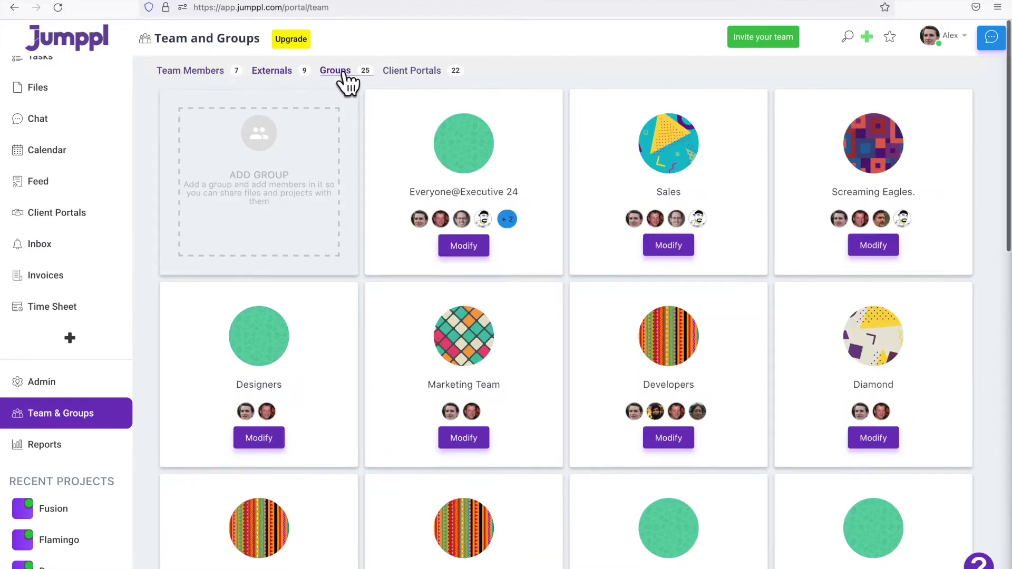
click(411, 71)
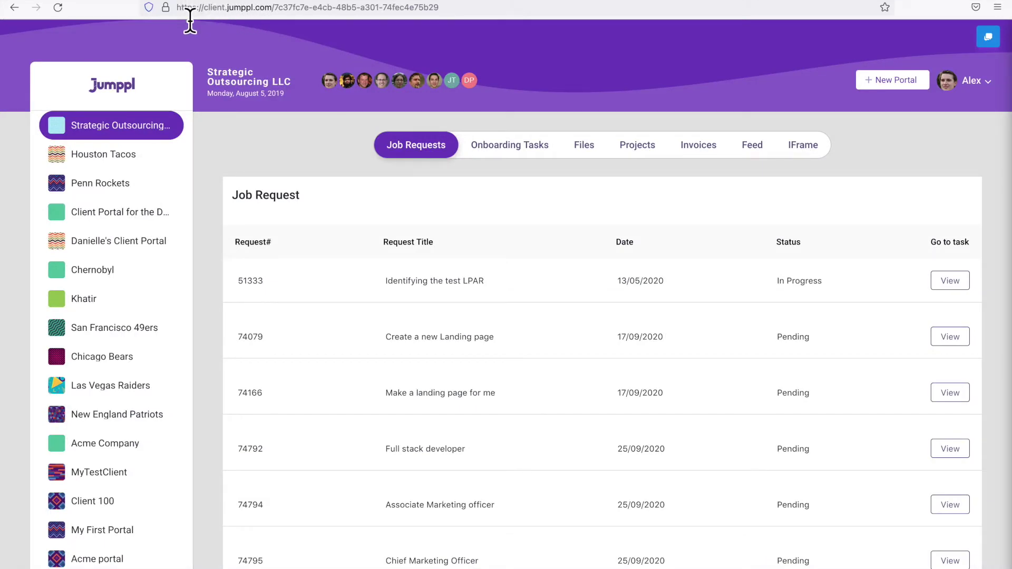
Inspect the Strategic Outsourcing LLC portal's web address, dismissing the address suggestions.
click(282, 8)
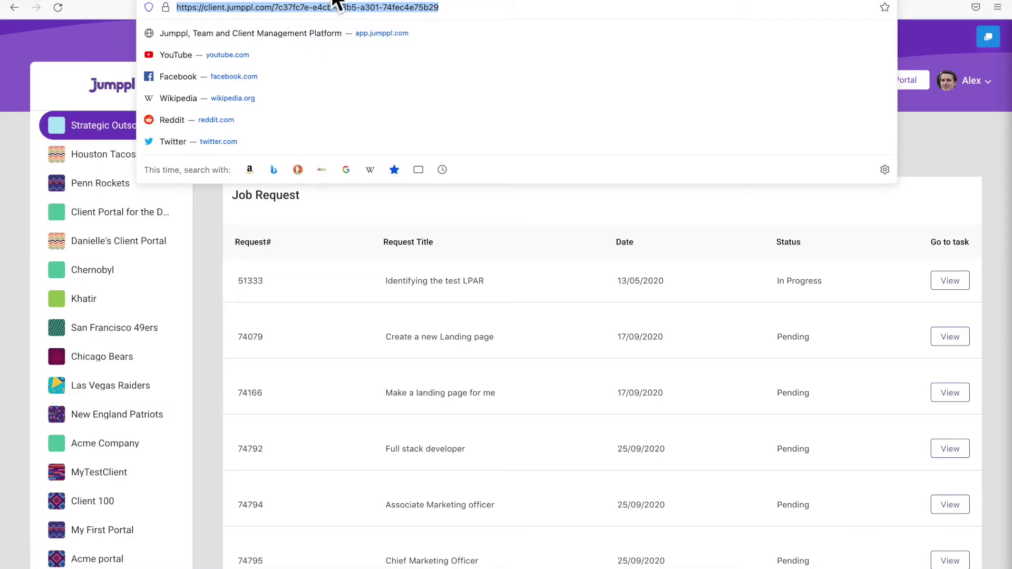
key(Escape)
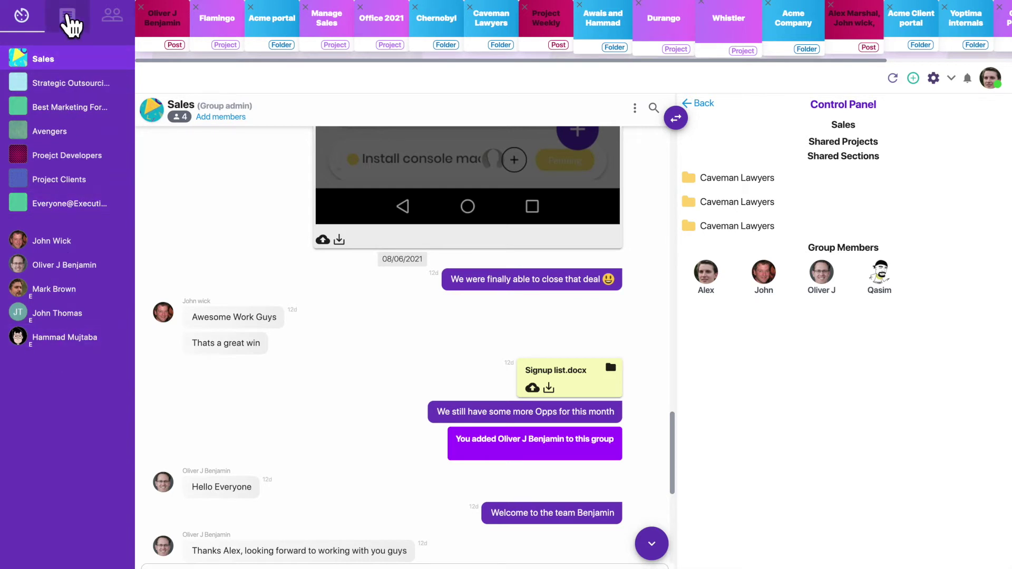
Switch the sidebar between conversation lists, all groups, and recent conversations.
click(71, 23)
click(111, 19)
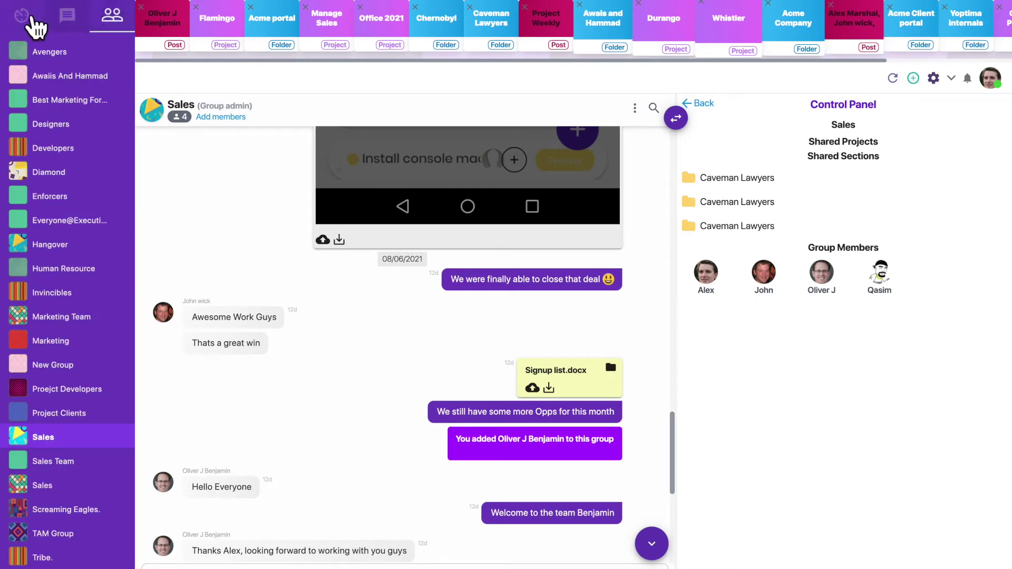
click(22, 16)
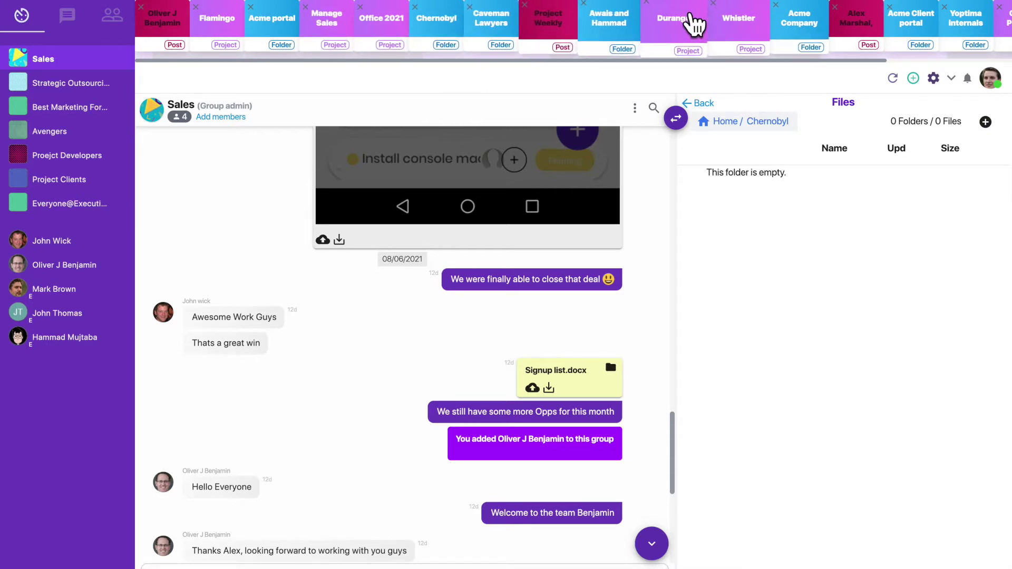
scroll(802, 20, down, 4)
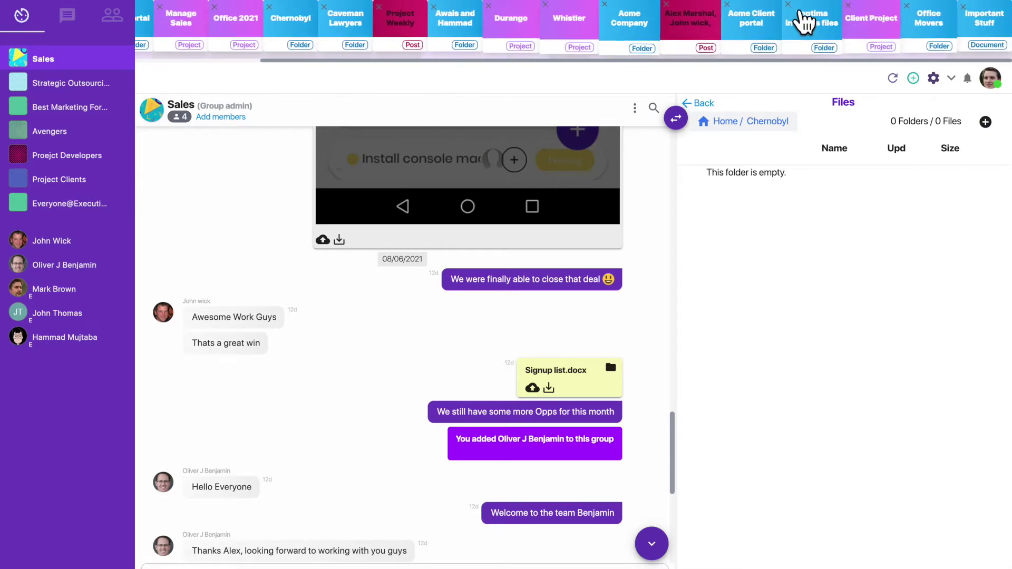
View the Client Project and another project's task lists, John Wick's chat, then Sales.
click(870, 24)
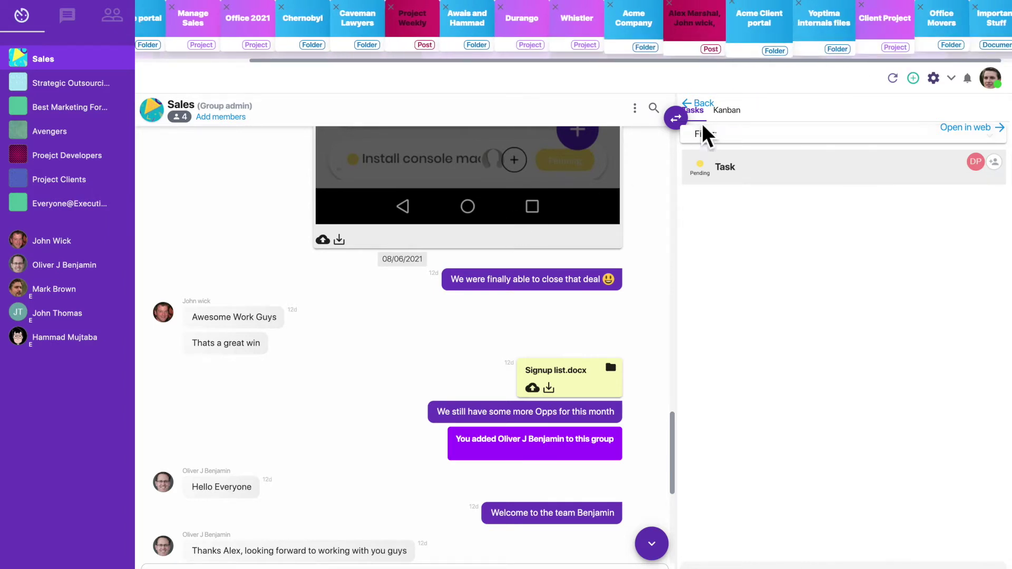
click(585, 20)
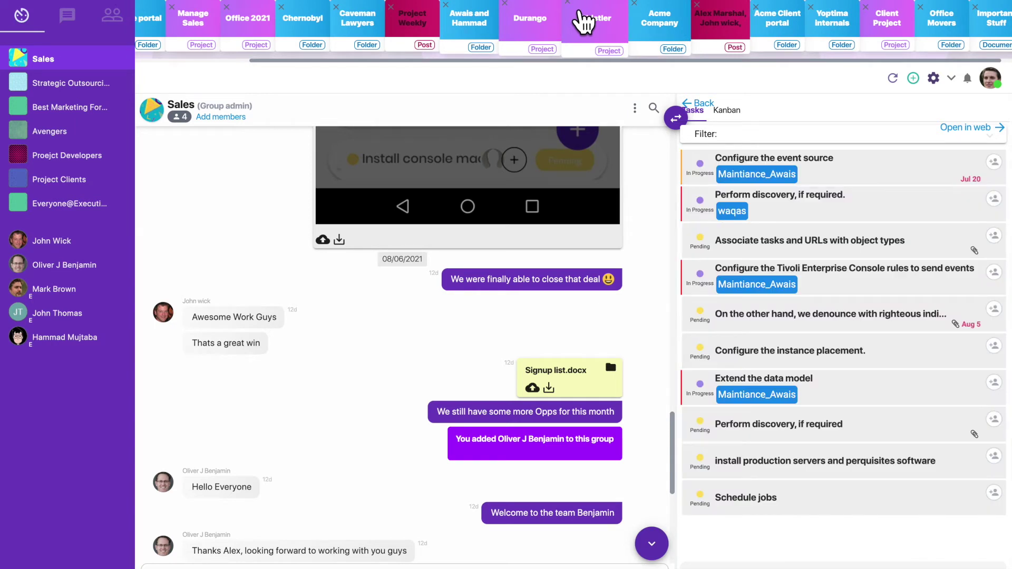
click(51, 240)
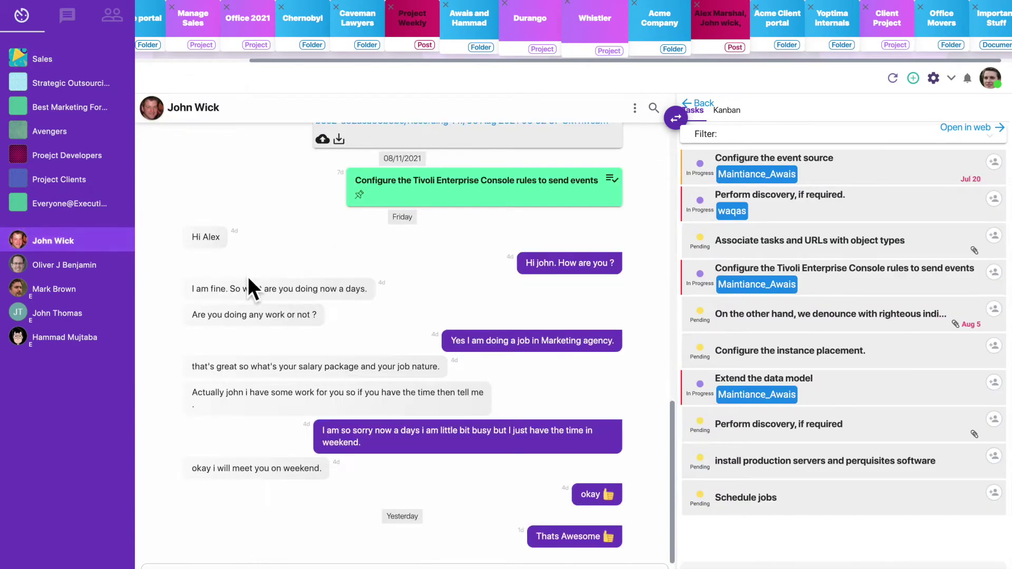
click(634, 108)
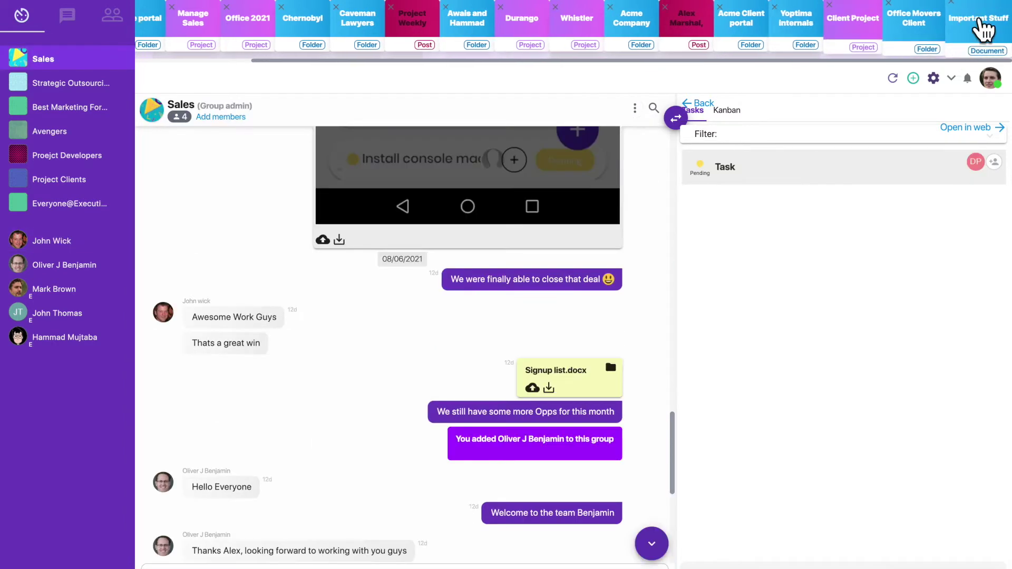
Open and close the Important Stuff document, then return to John Wick's direct chat.
click(979, 18)
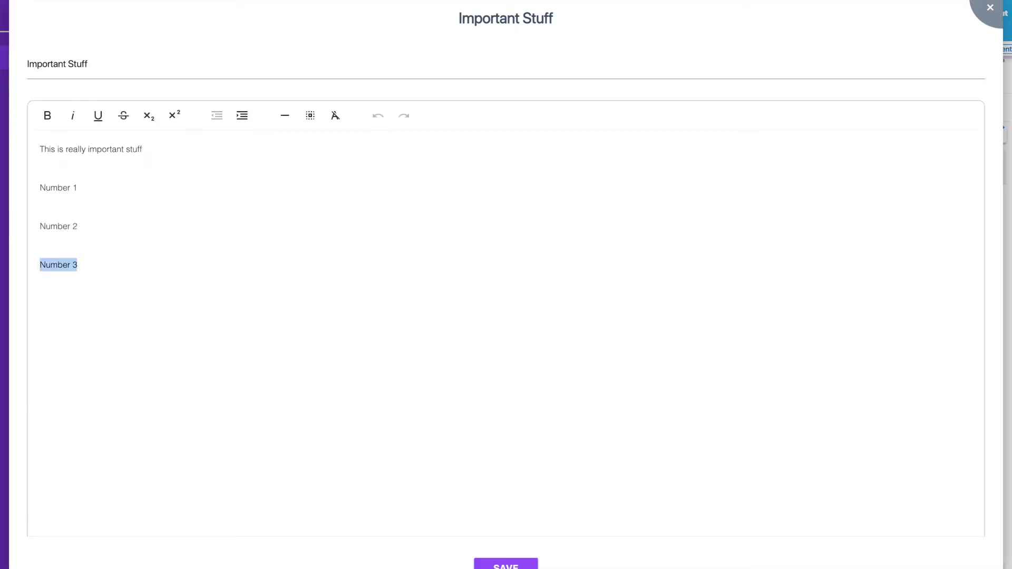
click(498, 564)
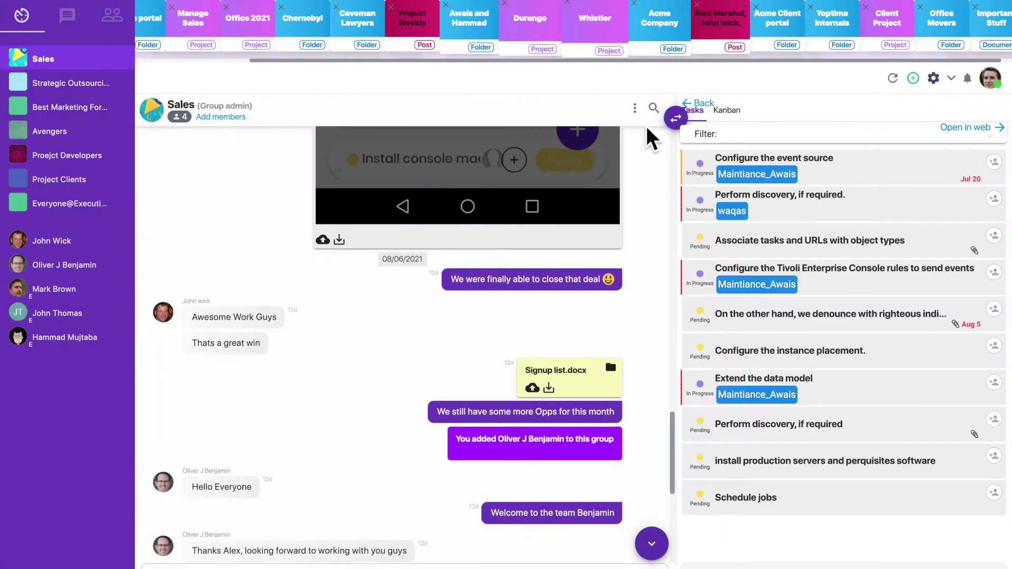
click(52, 241)
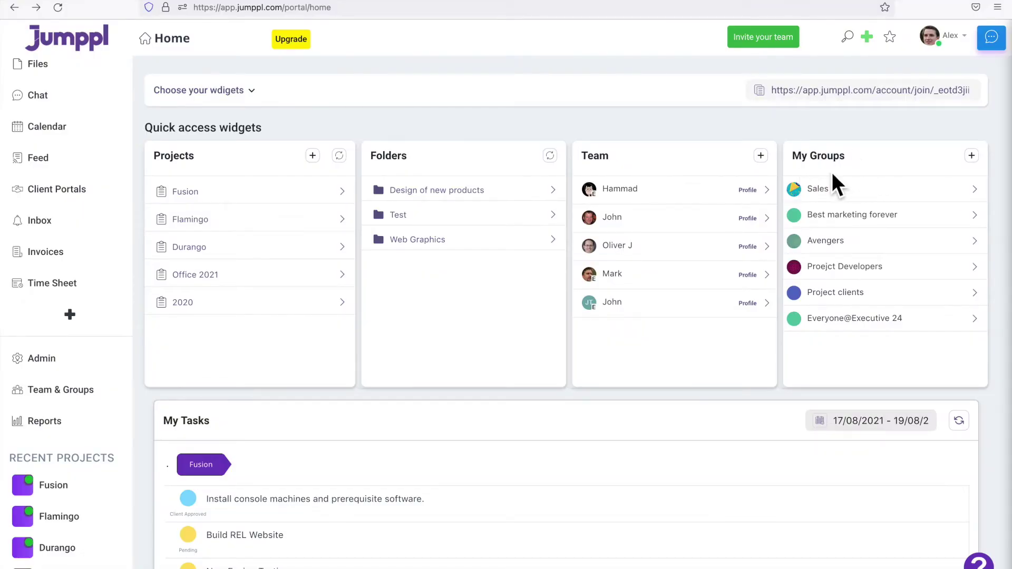
Go to Team & Groups and show the Groups tab.
click(60, 390)
click(334, 70)
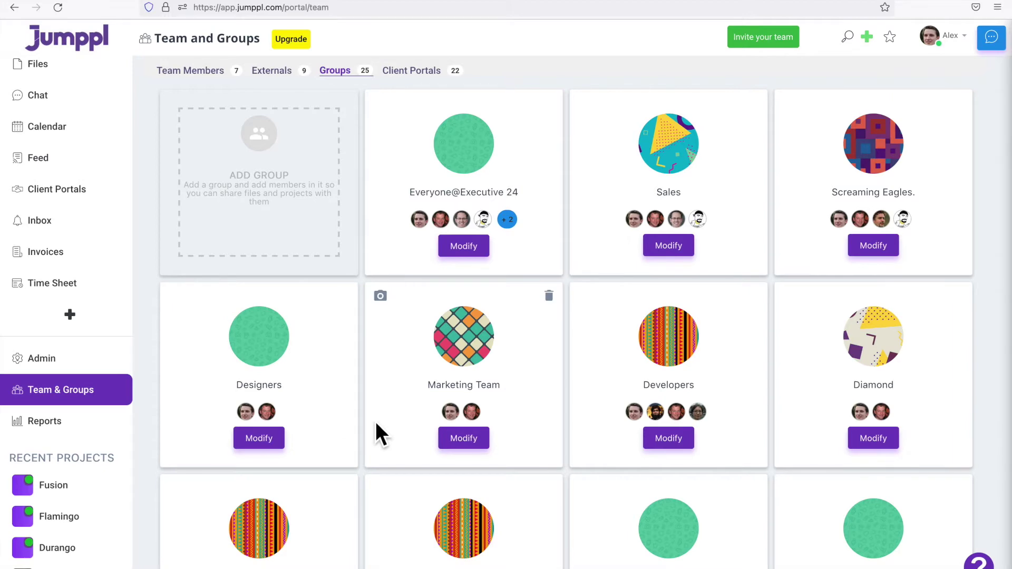
scroll(376, 421, down, 2)
scroll(376, 419, down, 3)
scroll(376, 419, down, 2)
scroll(376, 419, down, 2)
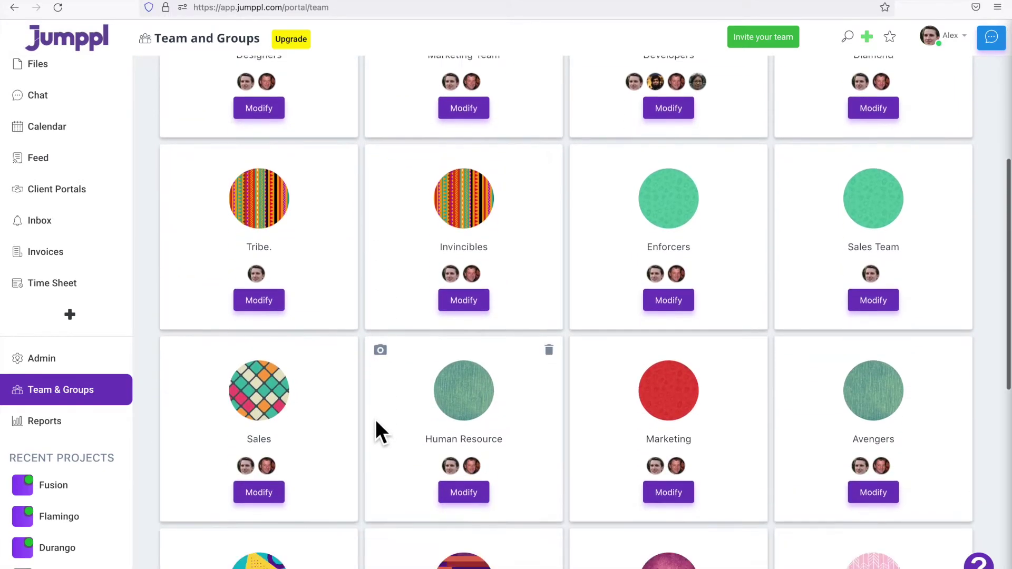
scroll(376, 419, down, 2)
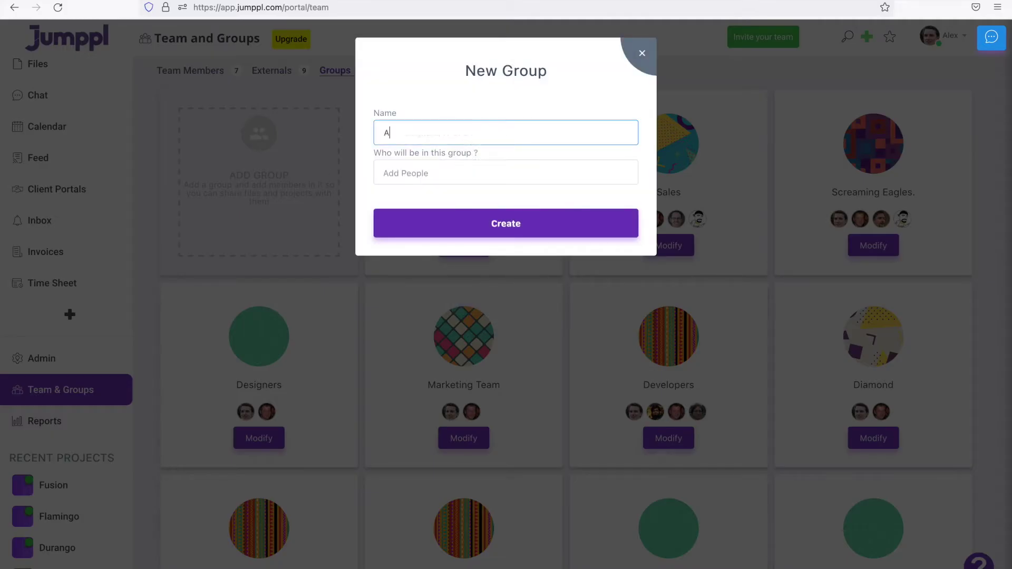
Add three members from the people suggestions and create the Acme Project group.
key(Tab)
text(c)
key(Down)
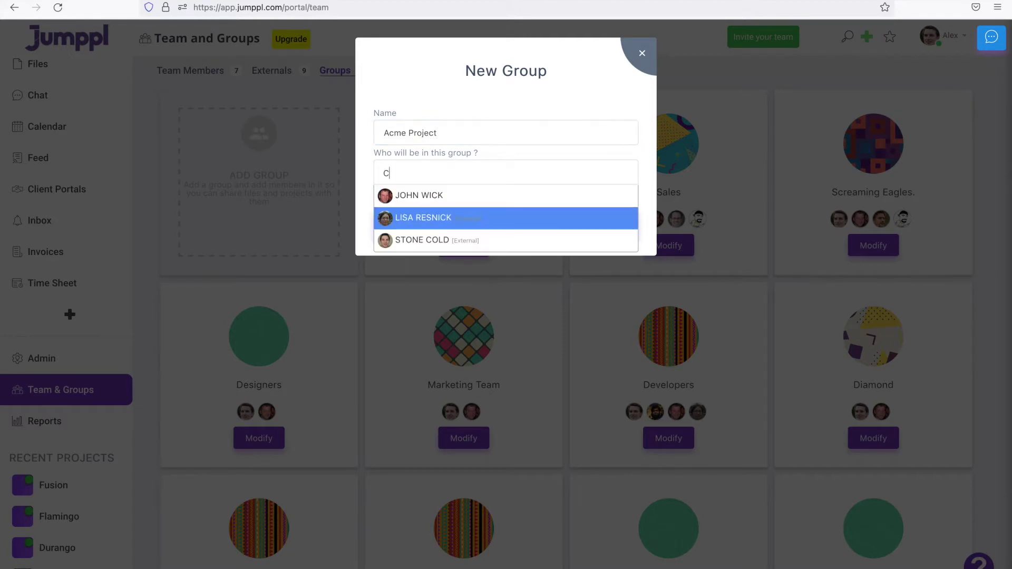
key(Return)
text(D)
key(Down)
key(Down)
key(Down)
key(Down)
key(Return)
text(A)
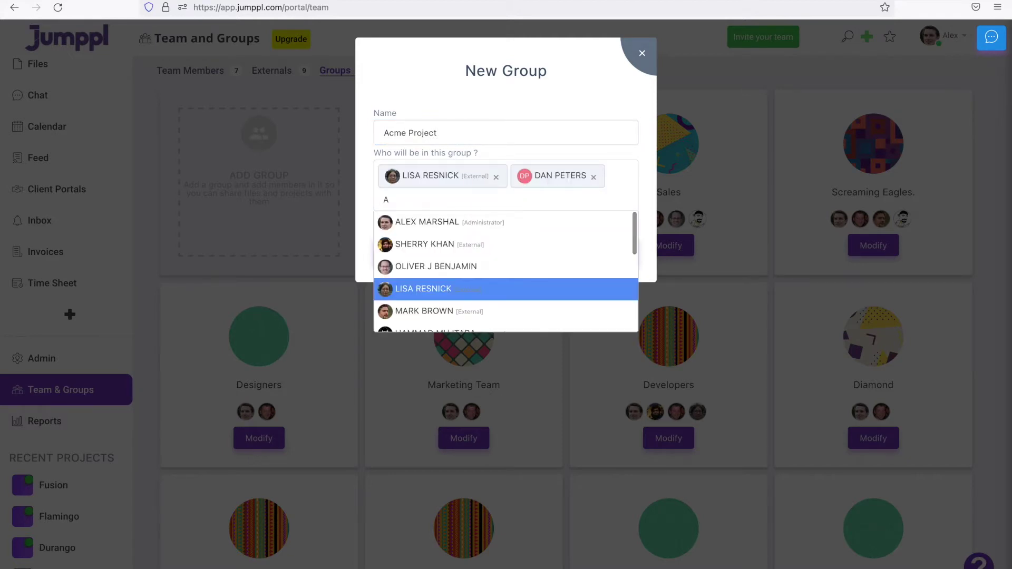
key(Down)
key(Down)
key(Down)
key(Return)
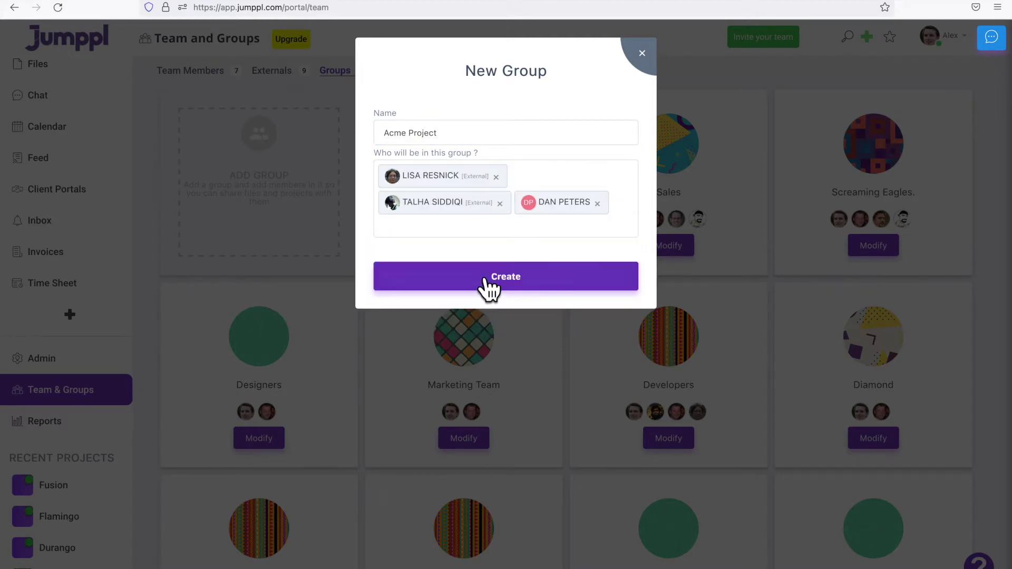
click(483, 277)
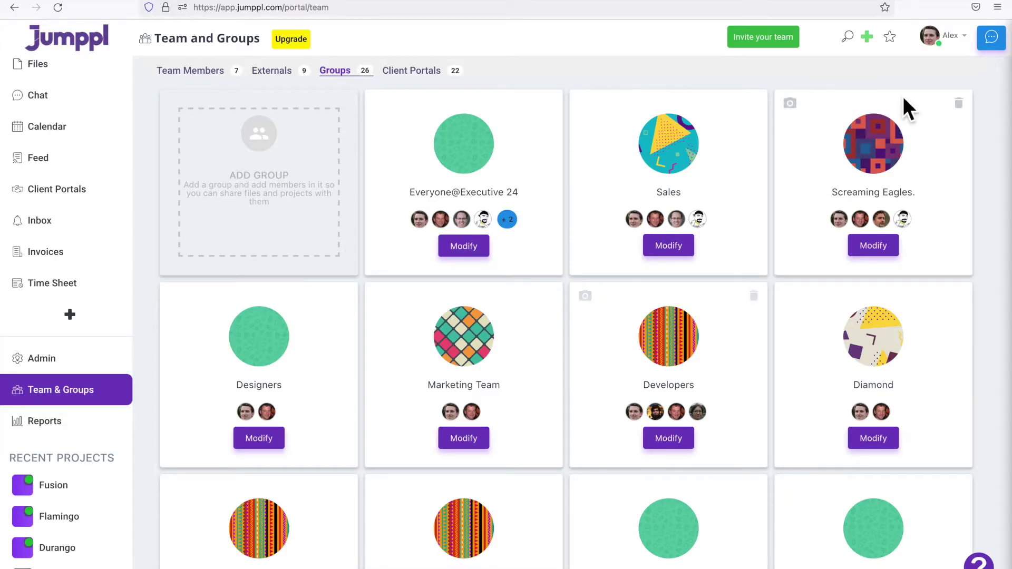
click(993, 38)
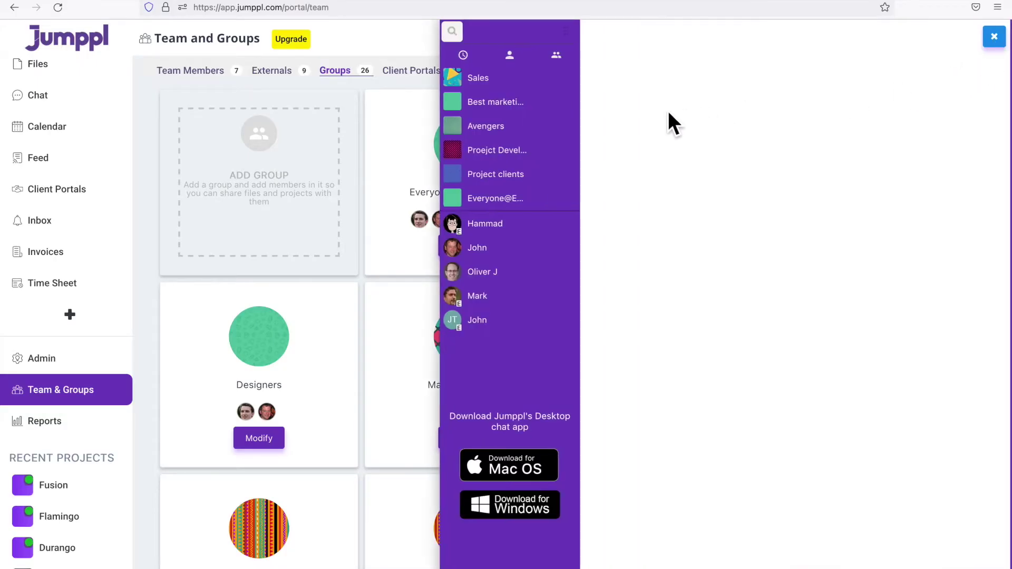
click(556, 55)
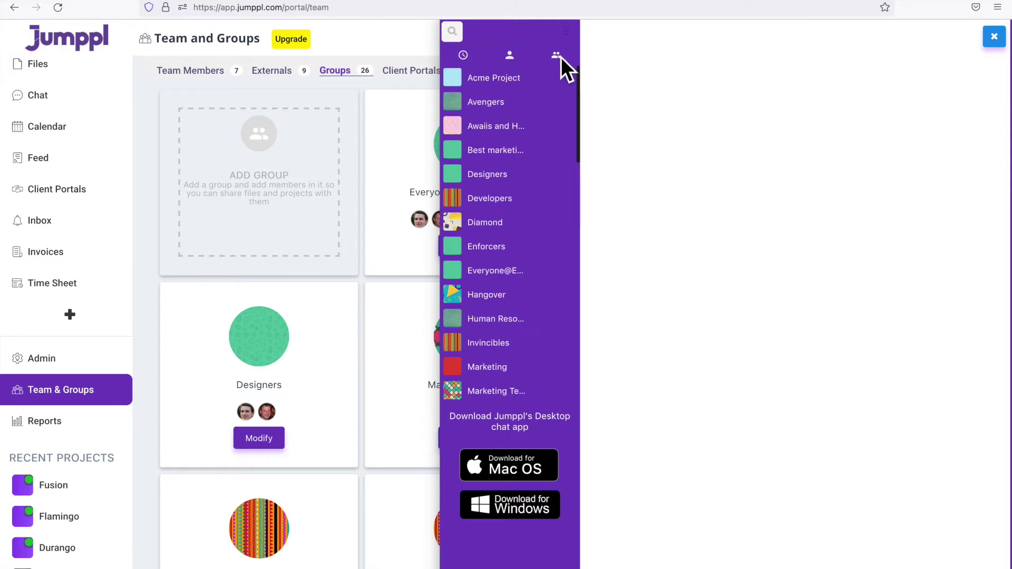
click(493, 78)
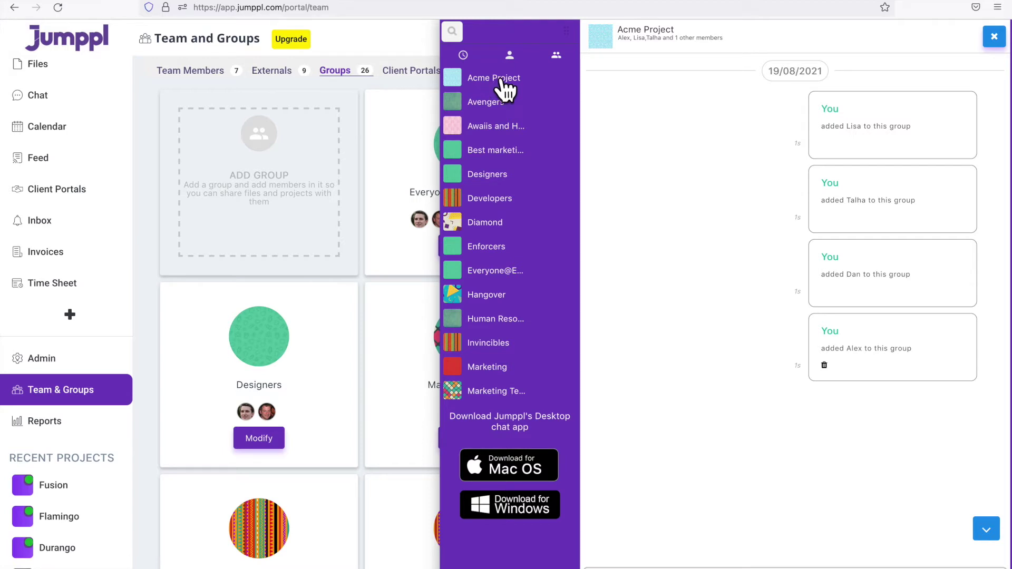
click(998, 41)
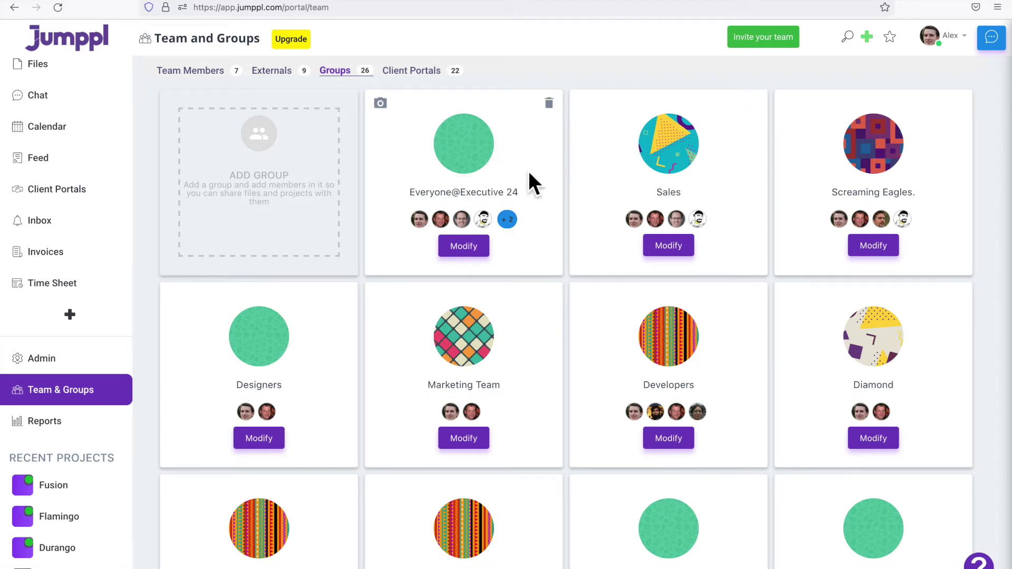
scroll(536, 357, down, 1)
scroll(536, 357, up, 1)
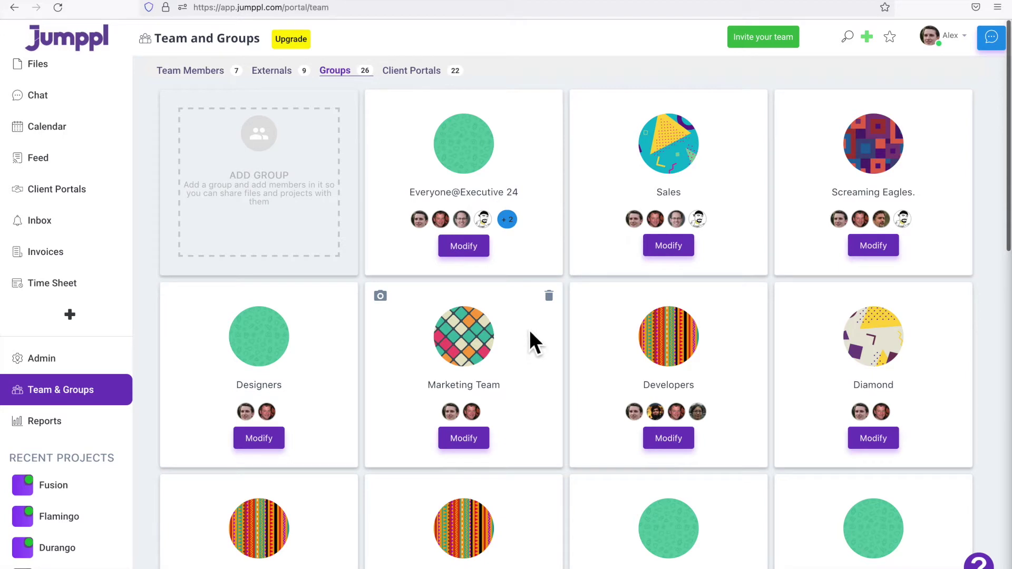
View the external members, glance at individual chat contacts, then show the client portals list.
click(272, 71)
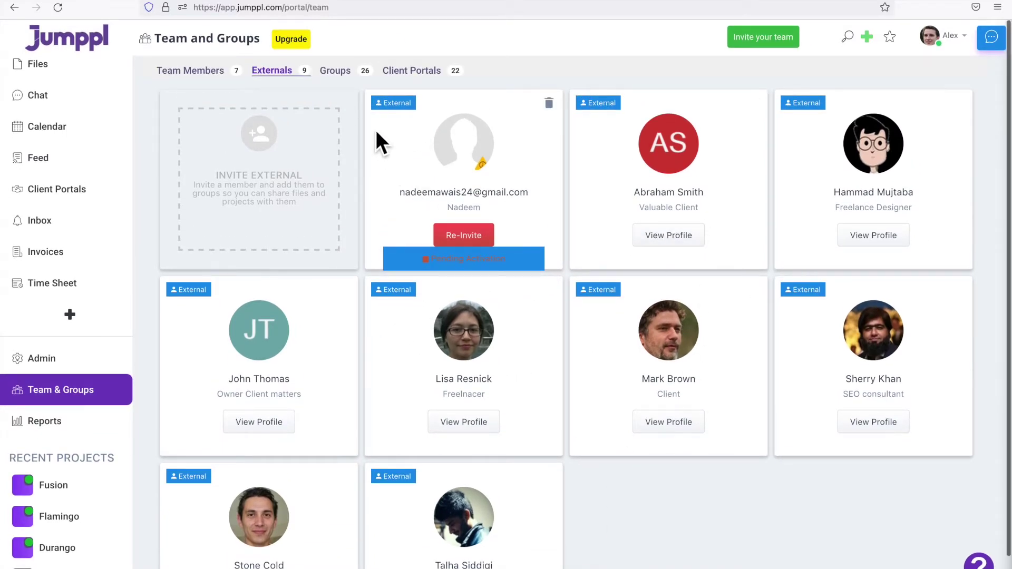
click(991, 37)
click(509, 55)
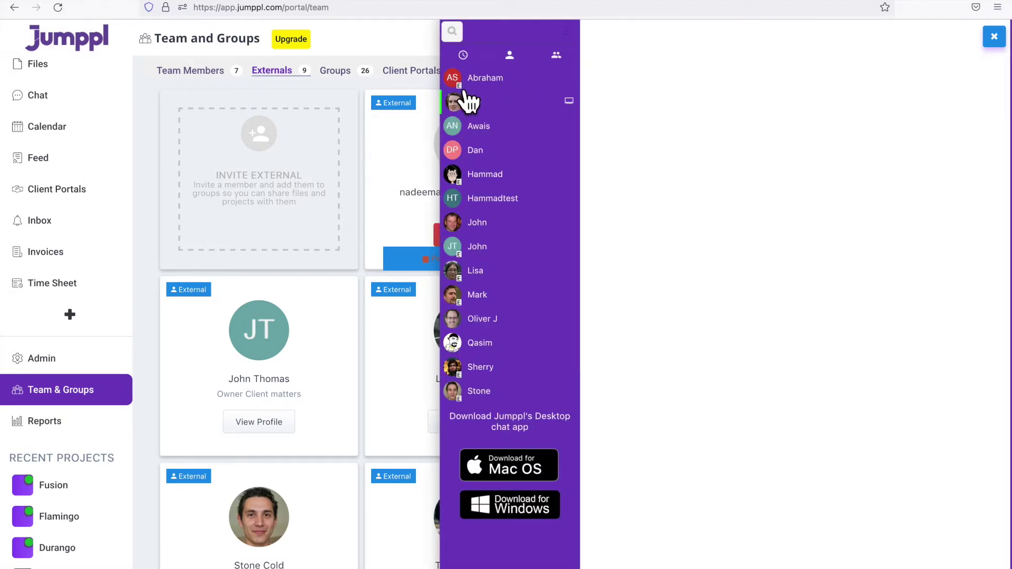
click(998, 40)
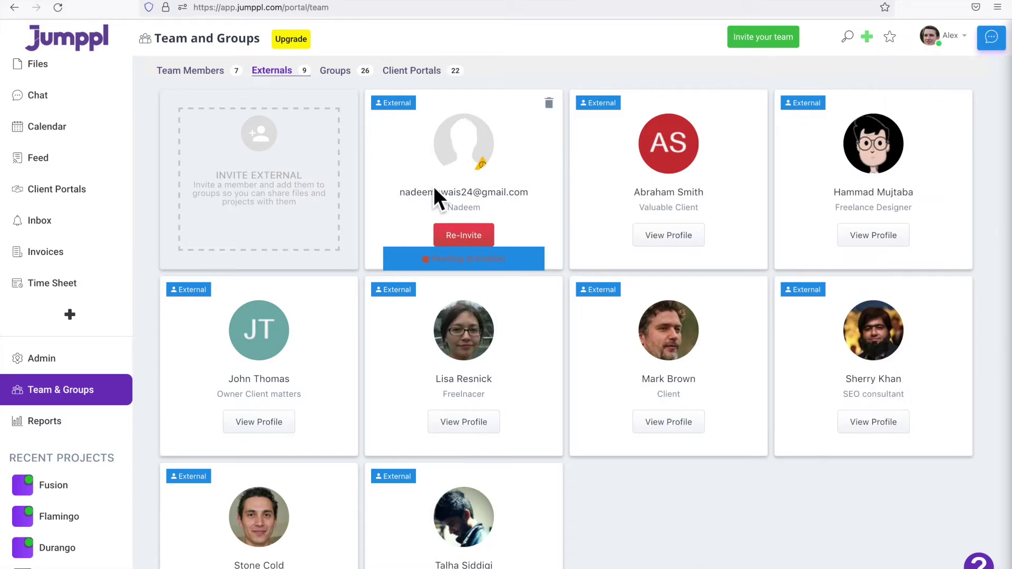
click(411, 71)
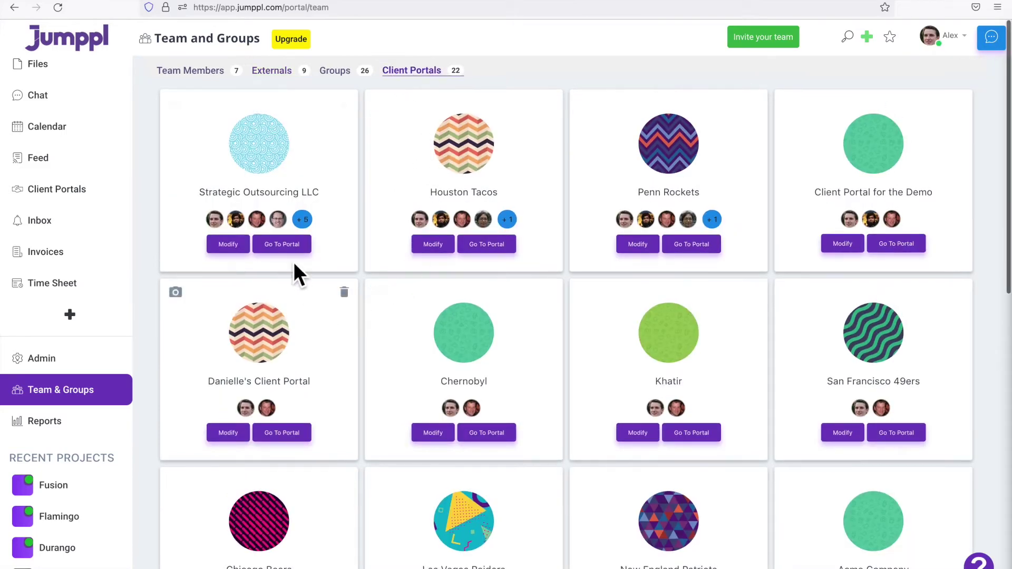
Inspect the Strategic Outsourcing LLC portal's member picker, Modules tab and Iframe modules settings.
click(229, 245)
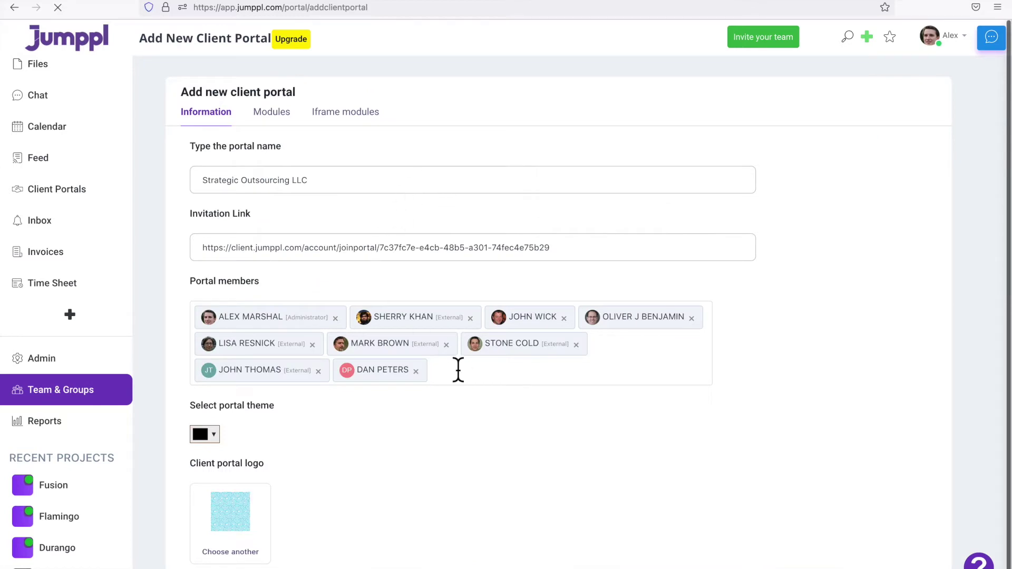
click(457, 370)
click(754, 358)
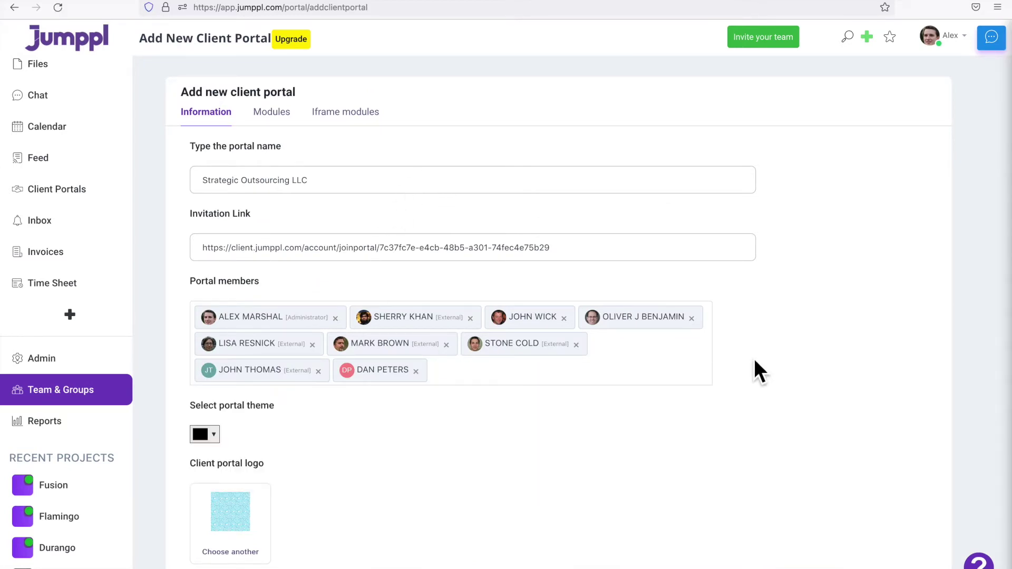
click(269, 111)
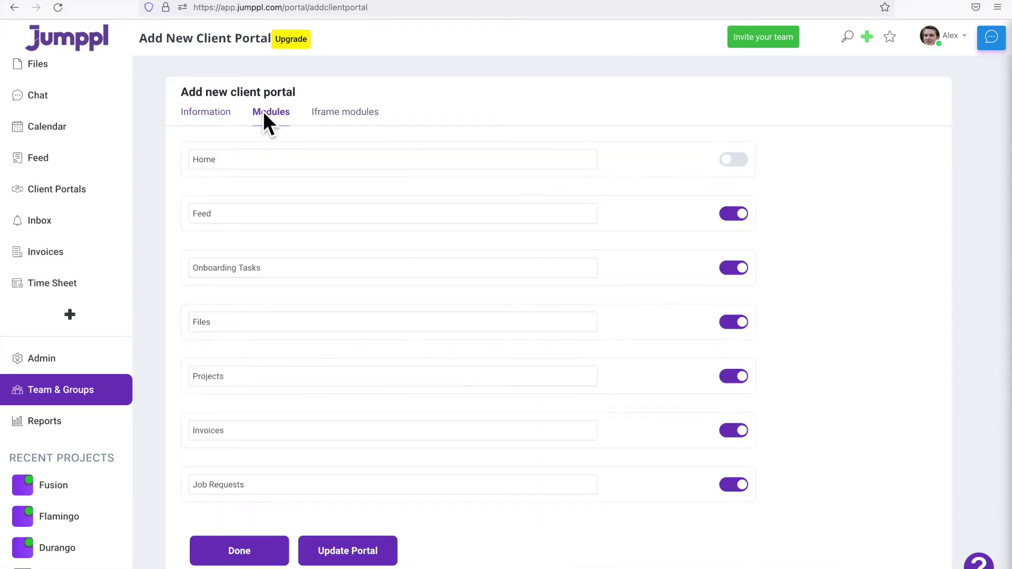
click(332, 114)
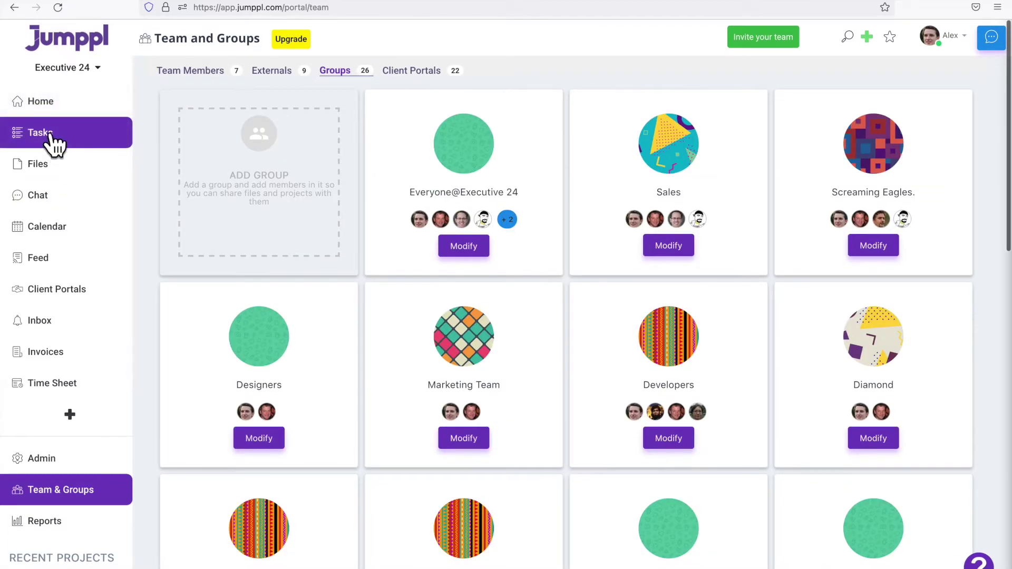
click(54, 142)
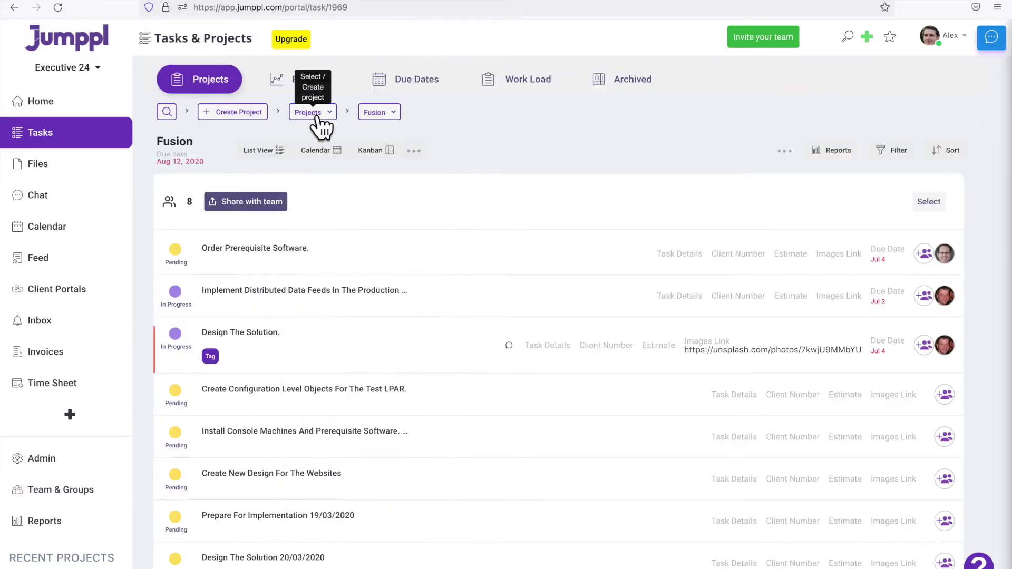
Create the task 'My First Task' in My First Project and open its details.
click(314, 112)
mouse_move(323, 331)
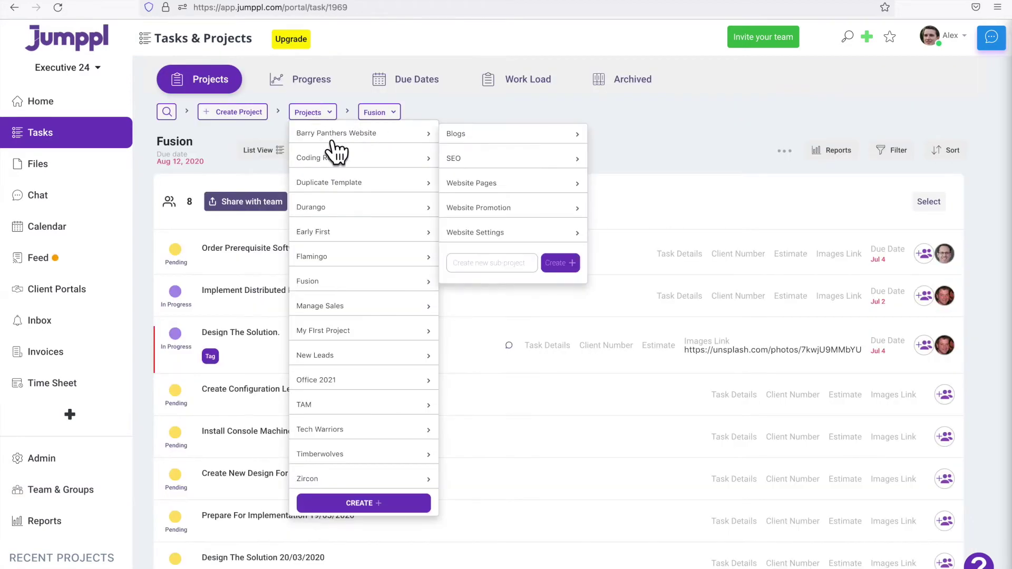
mouse_move(311, 257)
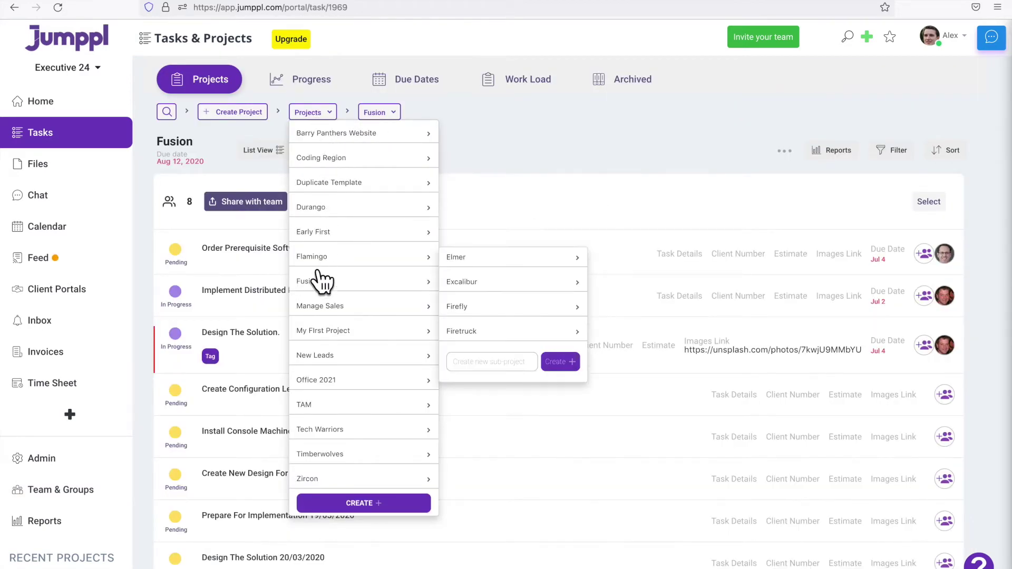
click(323, 331)
click(285, 241)
text(My first task)
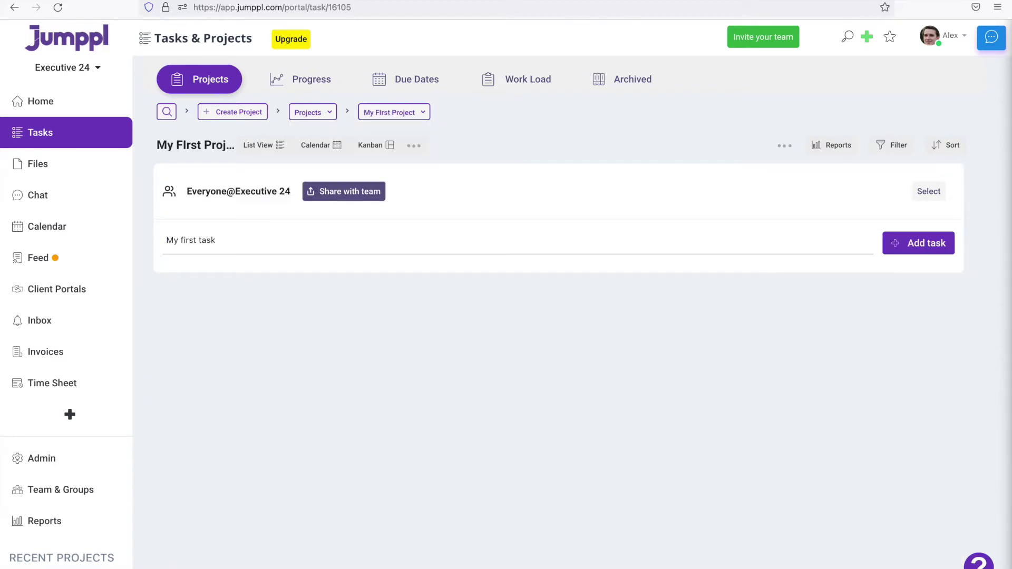
key(Return)
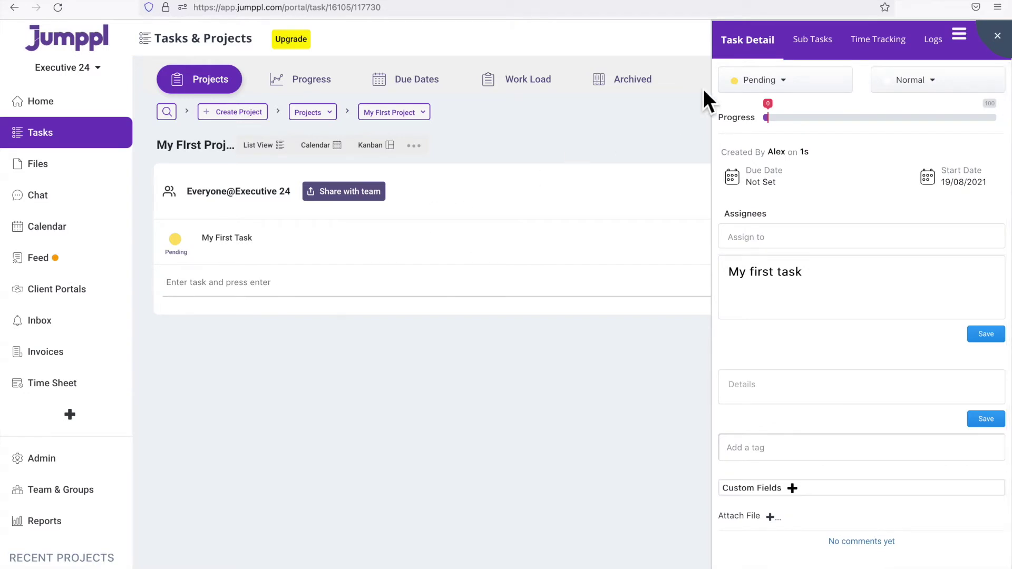
Check My First Task's status and priority options, then save the details 'Task details'.
click(795, 81)
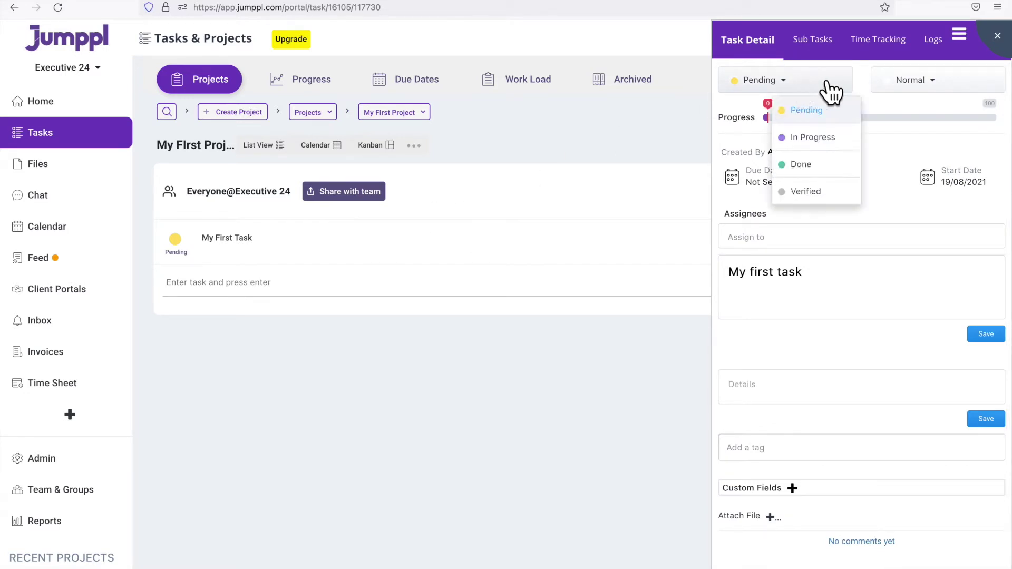
click(945, 79)
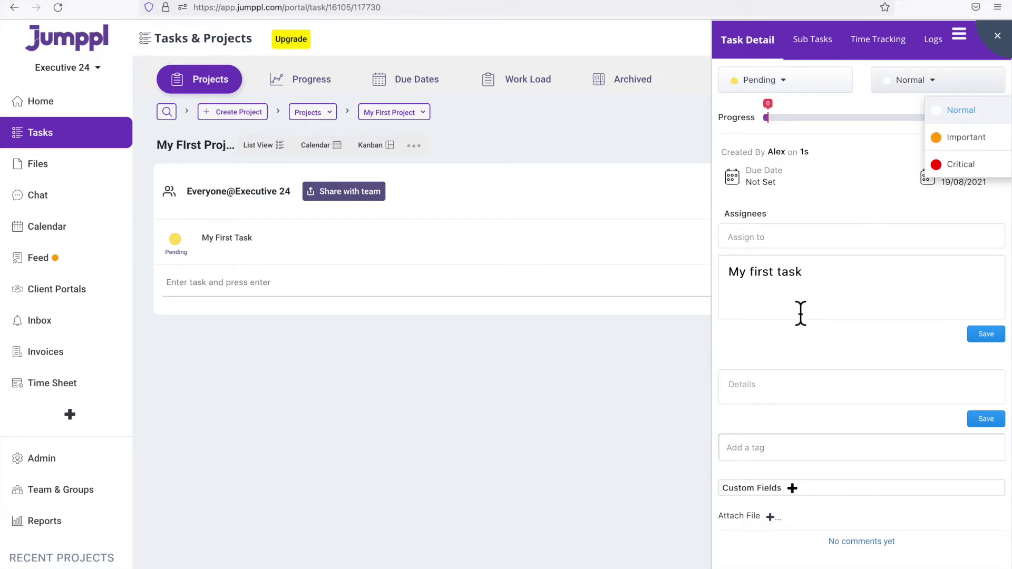
click(801, 312)
click(785, 386)
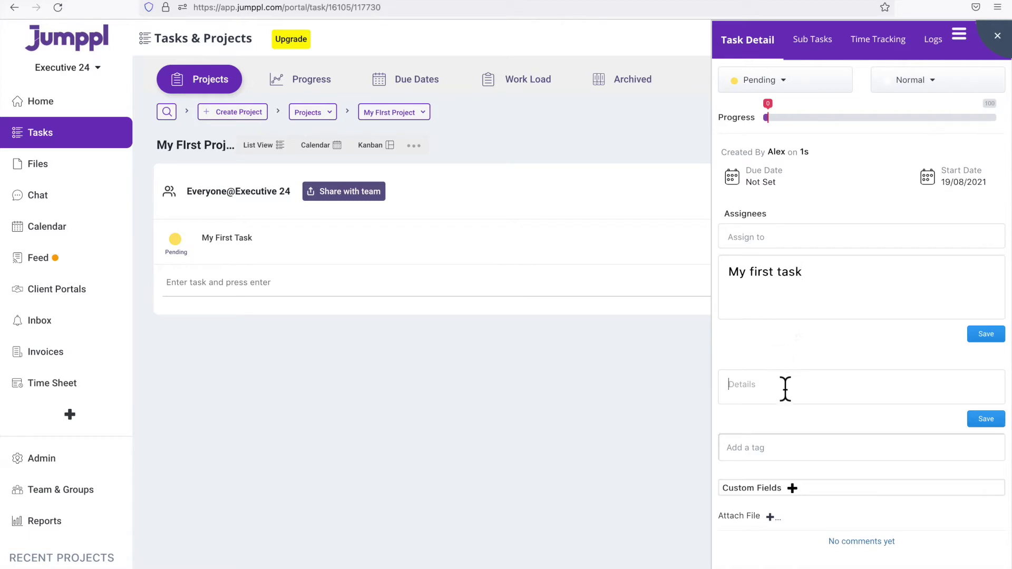
text(Task details)
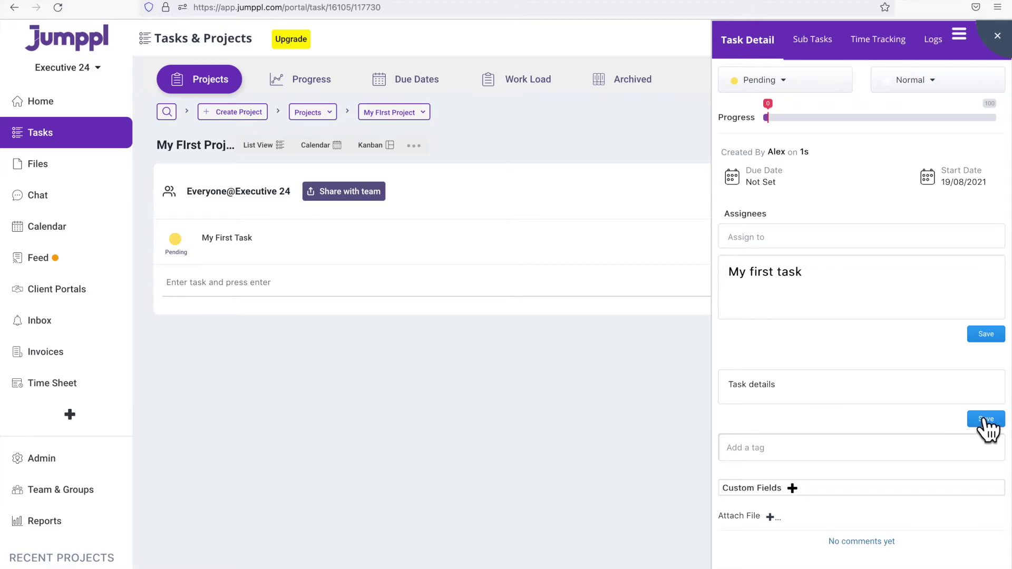
click(986, 420)
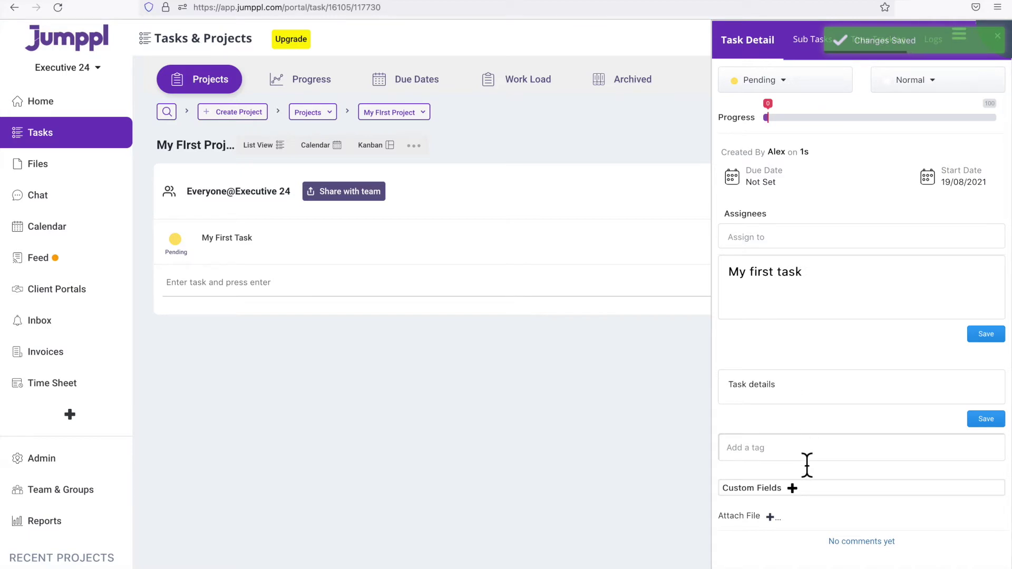
scroll(815, 514, down, 1)
Create a Number custom field named Estimate on My First Task.
click(792, 446)
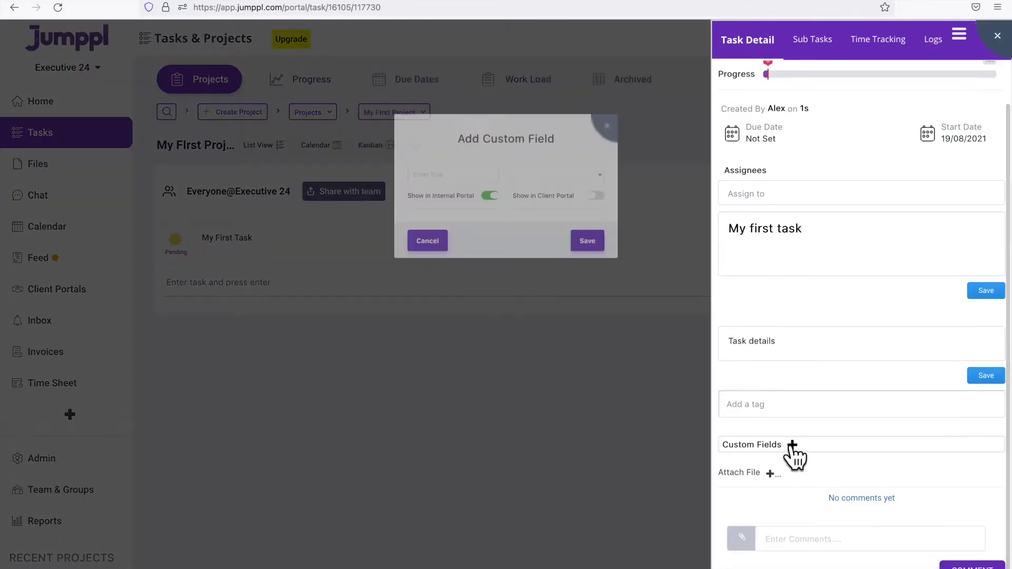
click(435, 119)
text(Estimate)
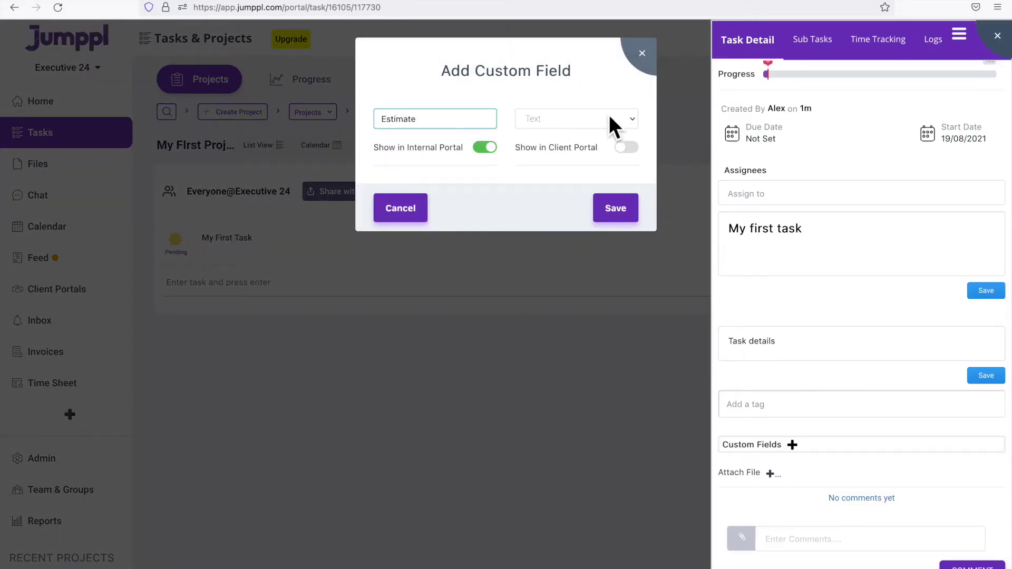
click(607, 118)
click(578, 203)
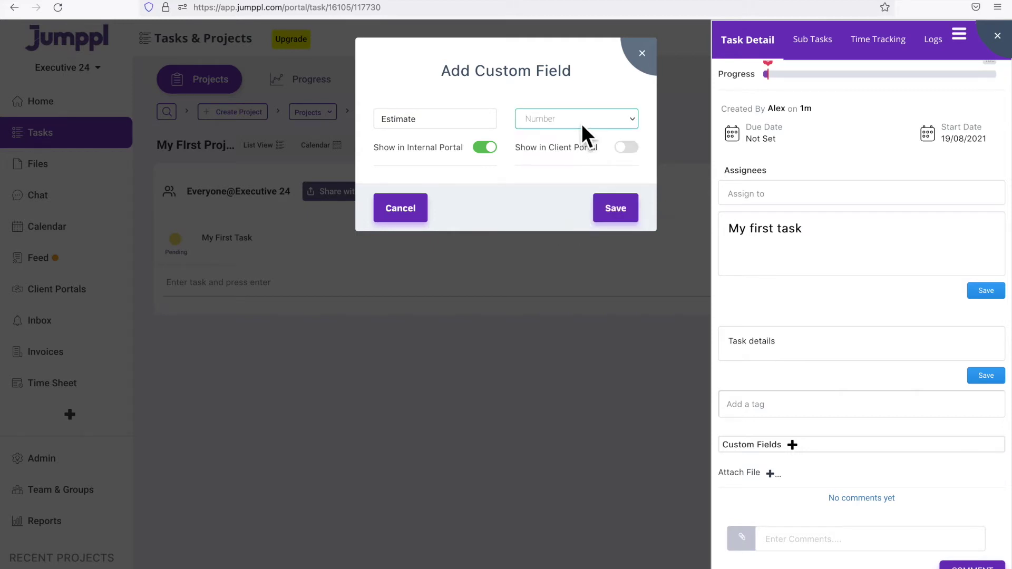
click(615, 208)
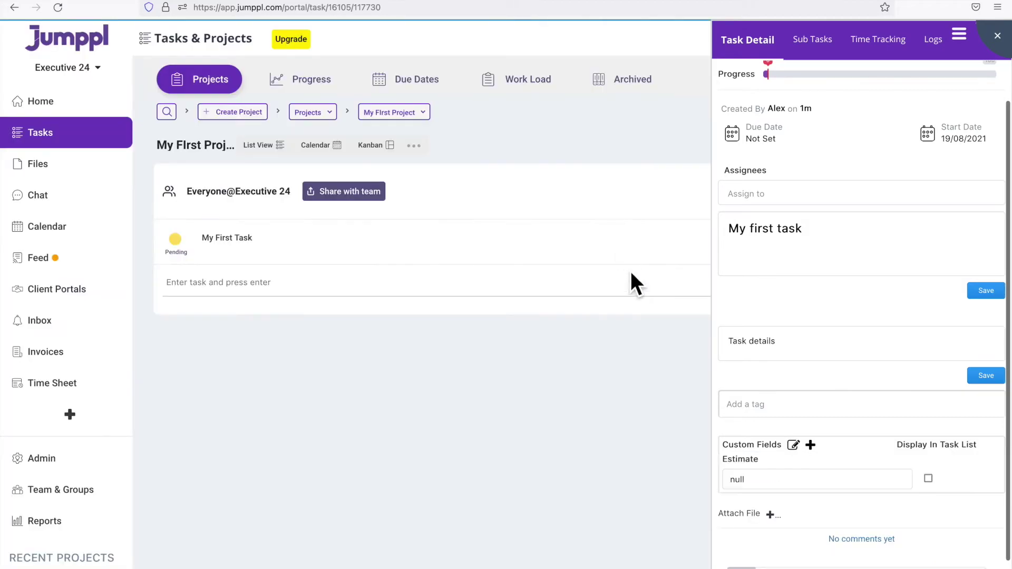
scroll(771, 357, down, 1)
Set Estimate to 10 and display it in the task list.
click(815, 456)
text(10)
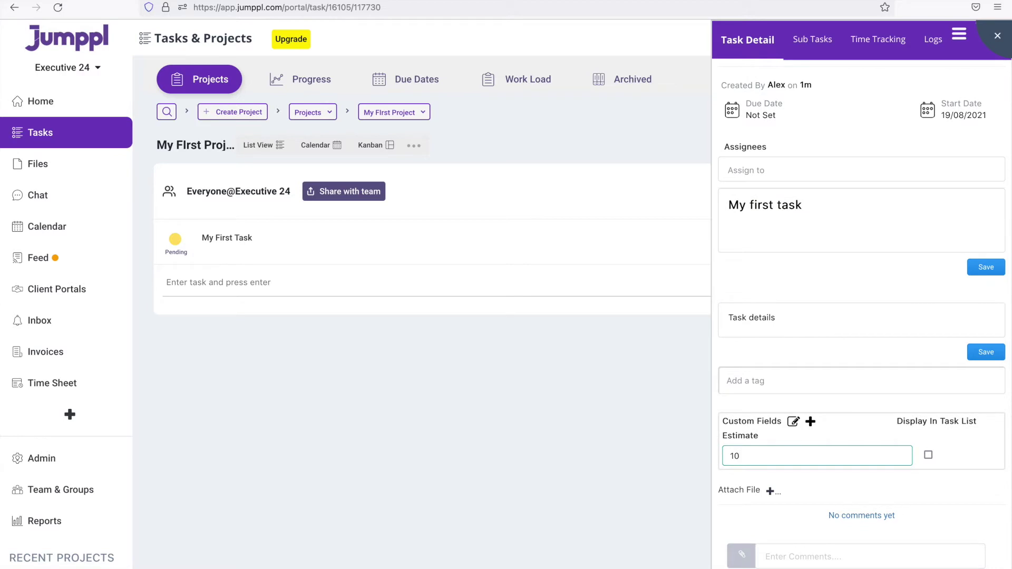
key(Return)
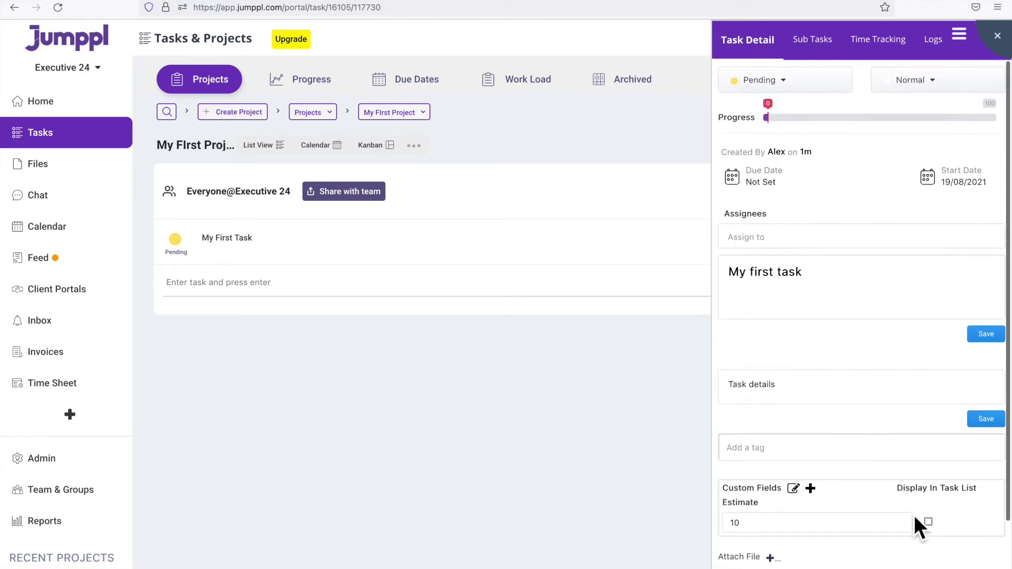
click(928, 522)
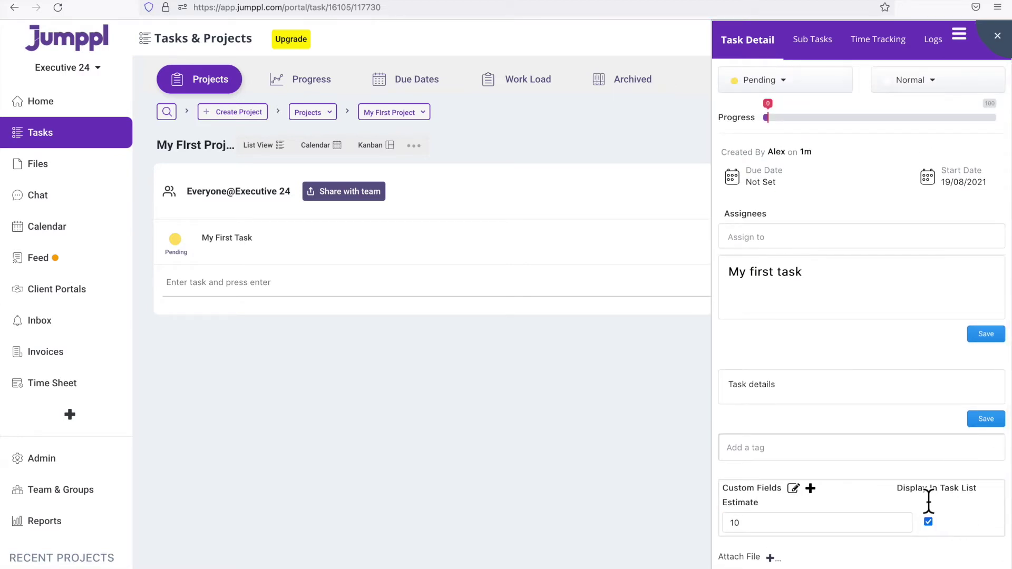
Browse My First Task's Sub Tasks, Time Tracking and Logs tabs.
click(812, 39)
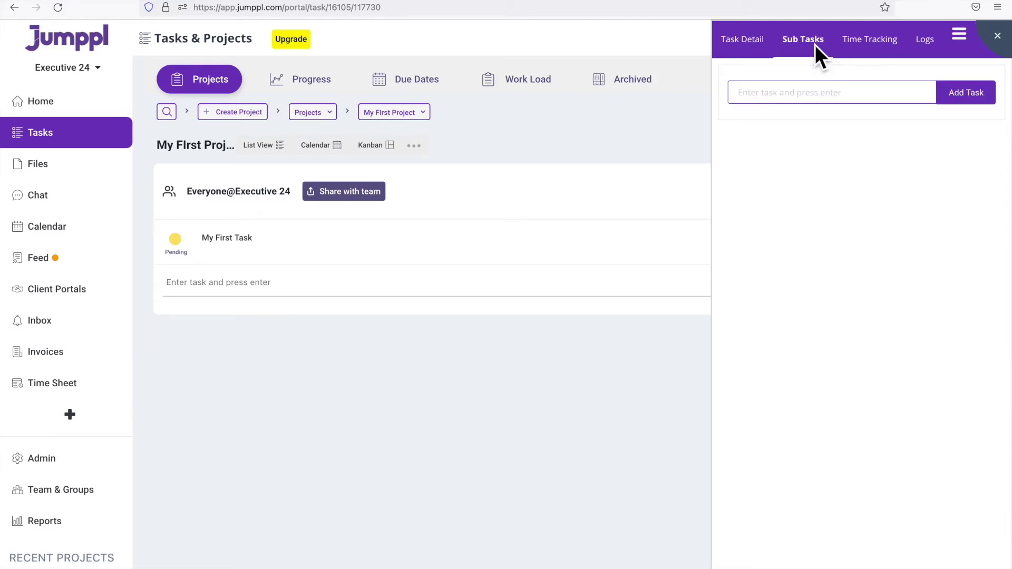
click(870, 40)
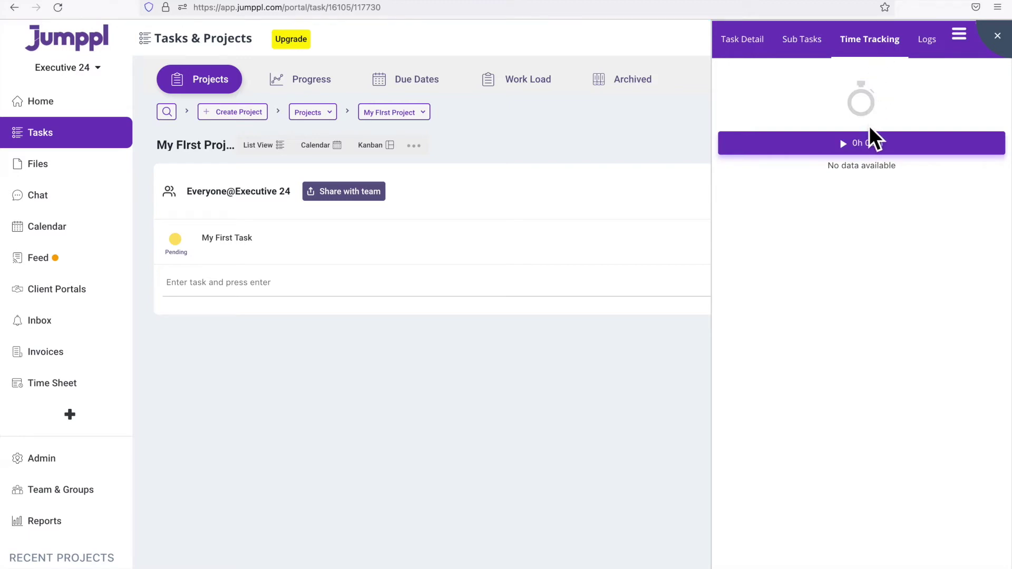
click(927, 41)
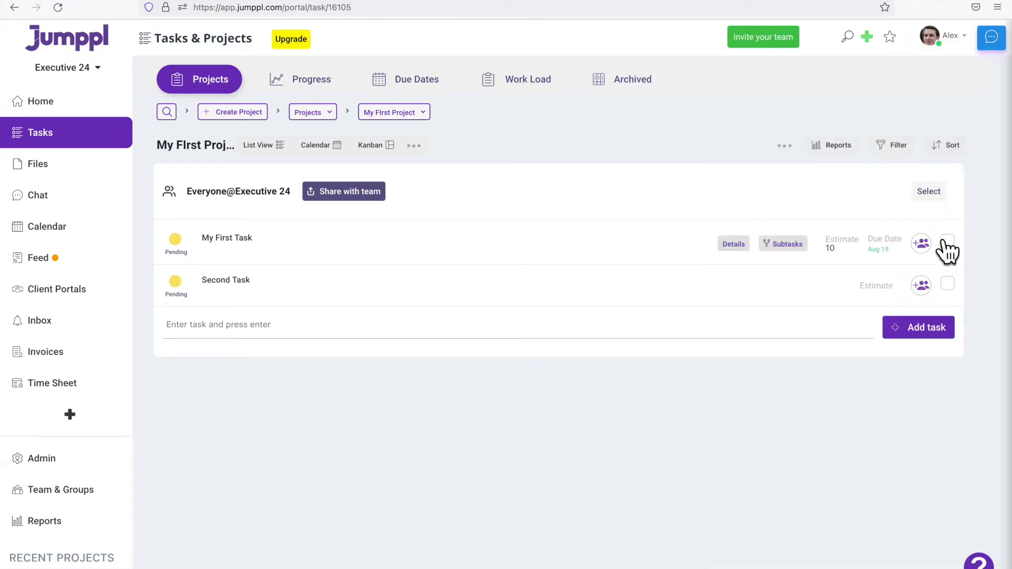
Select My First Task and Second Task, preview client portal sharing, then start their invoice.
click(947, 242)
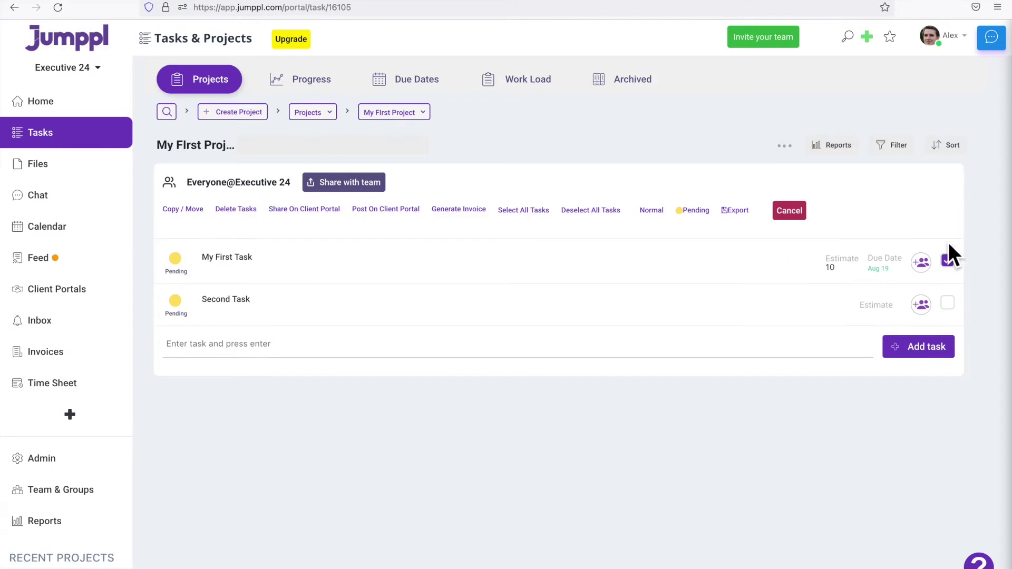
click(947, 304)
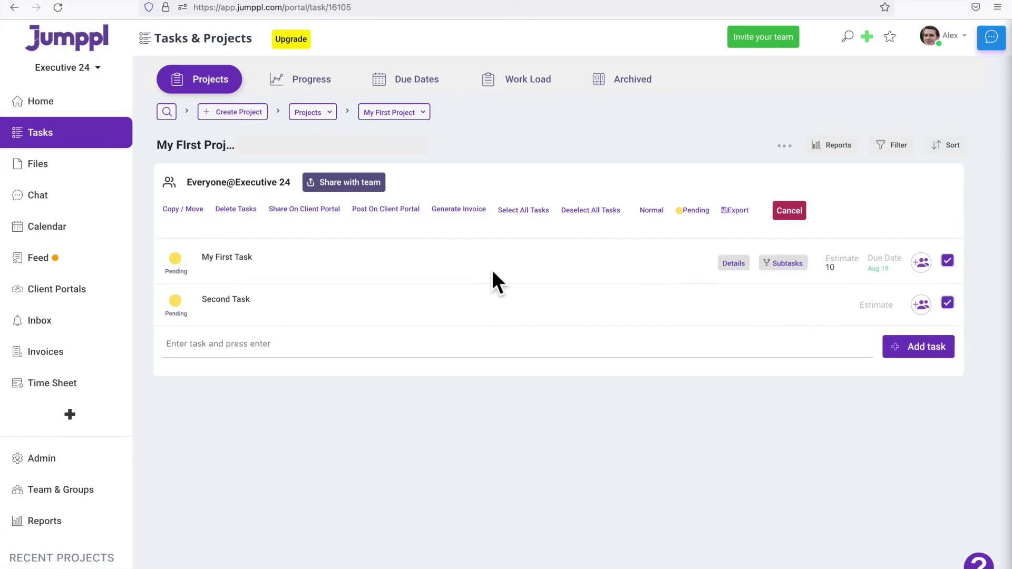
click(313, 211)
click(435, 123)
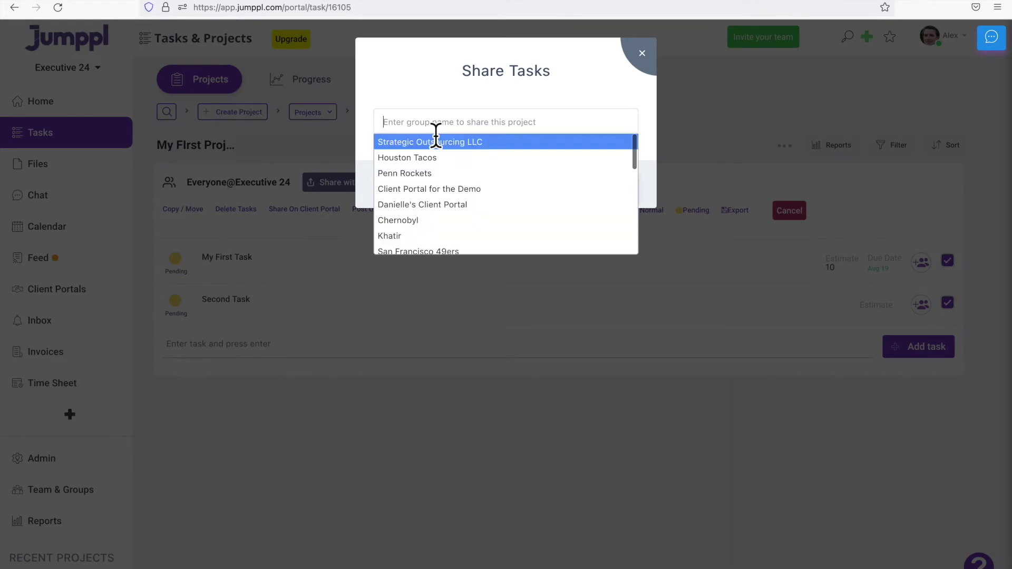
key(Escape)
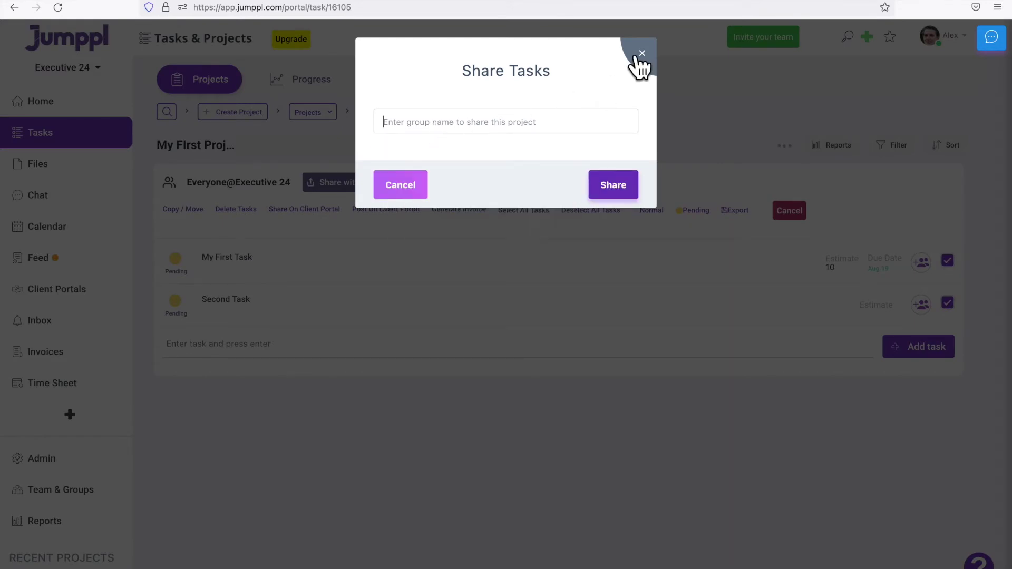
click(641, 53)
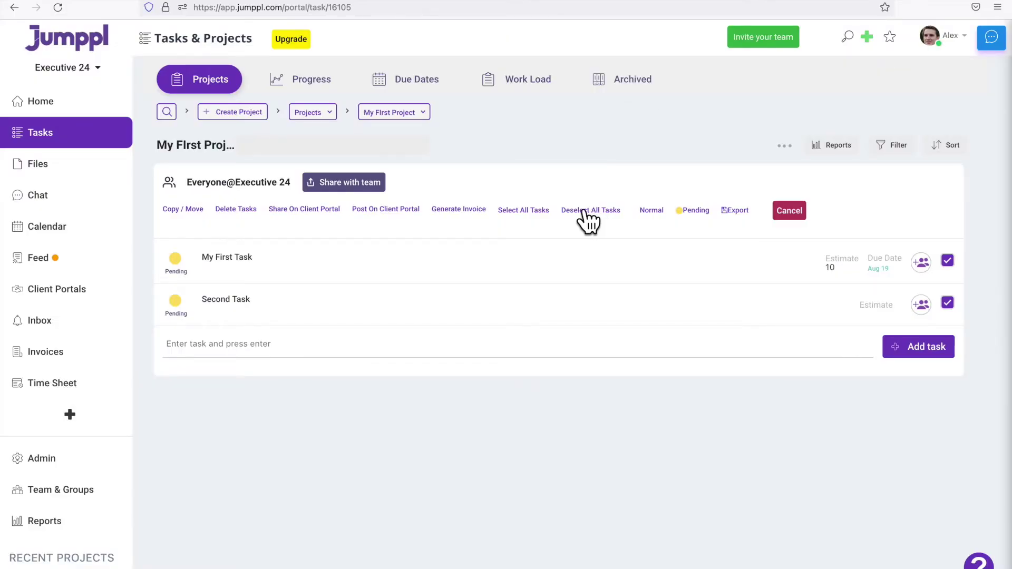
click(459, 211)
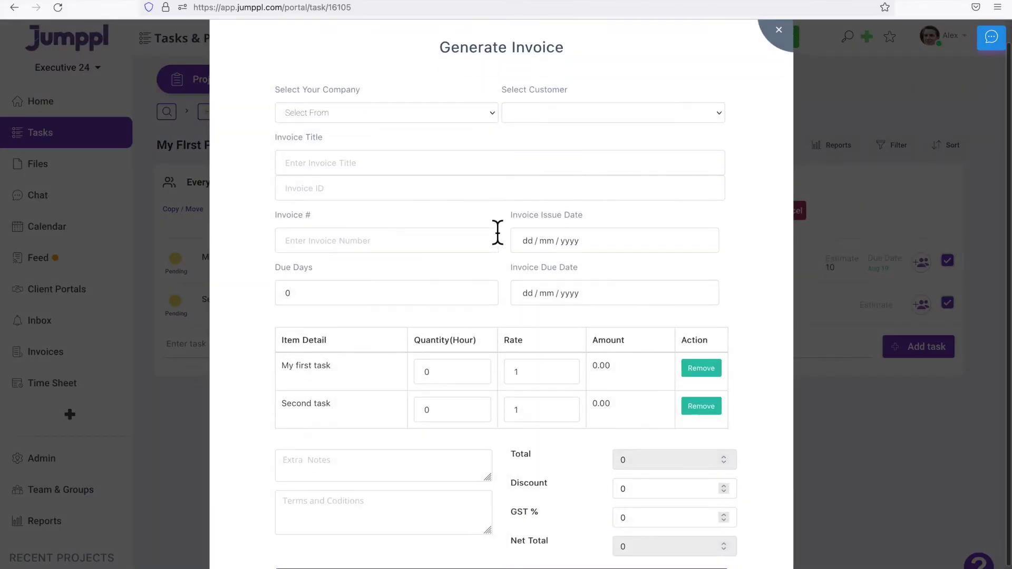
scroll(497, 234, down, 2)
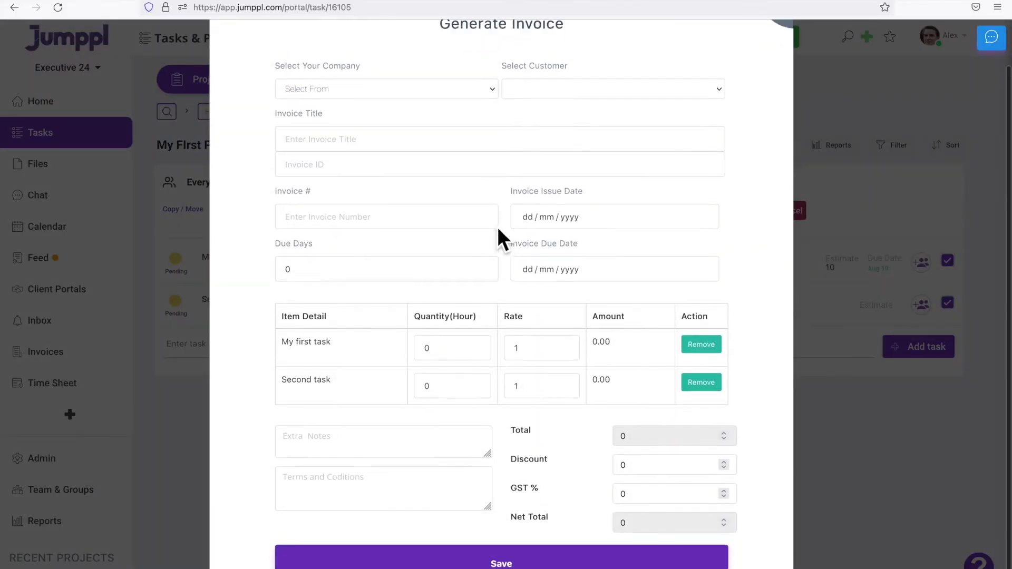
scroll(497, 227, up, 2)
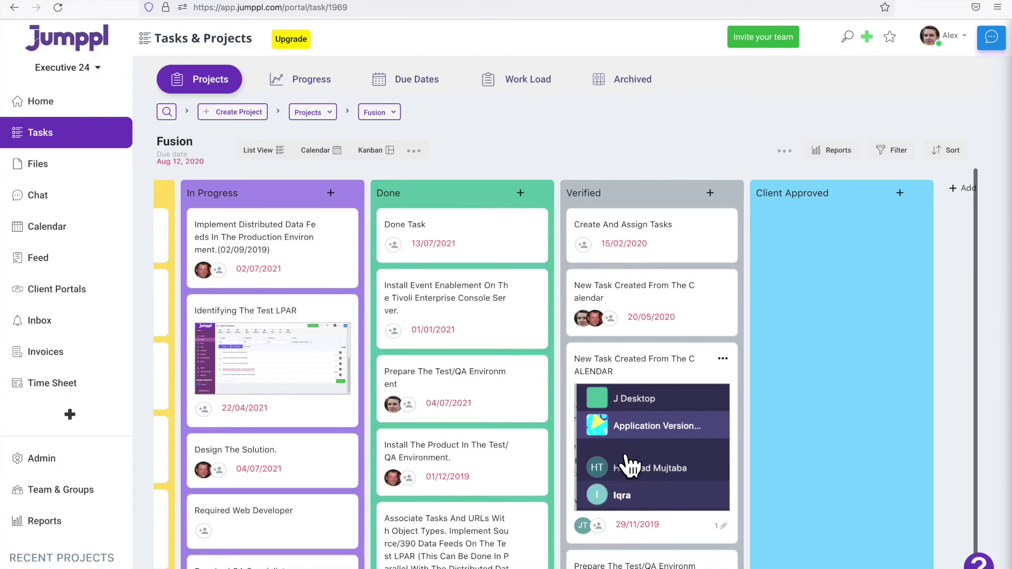
Drag the calendar-created card to Client Approved and the test/QA card to Done, then browse the monthly Gantt.
drag(739, 372, 838, 260)
drag(632, 399, 463, 316)
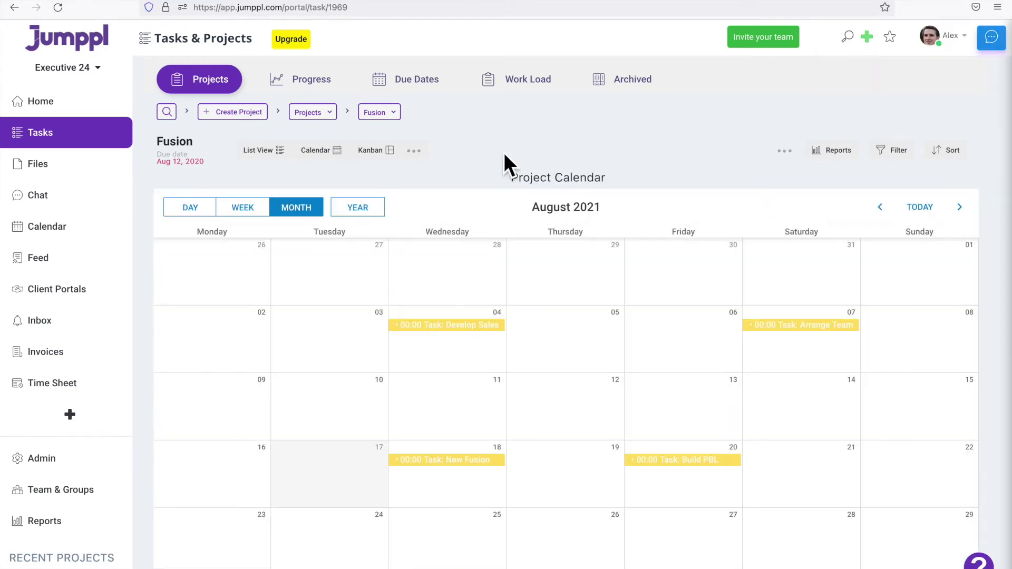
click(413, 151)
click(368, 179)
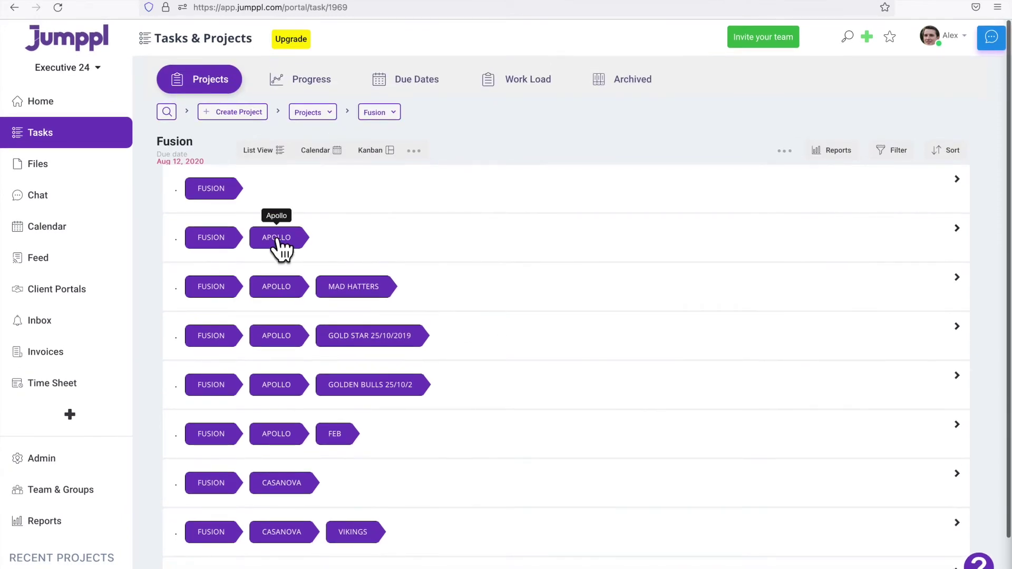
click(276, 247)
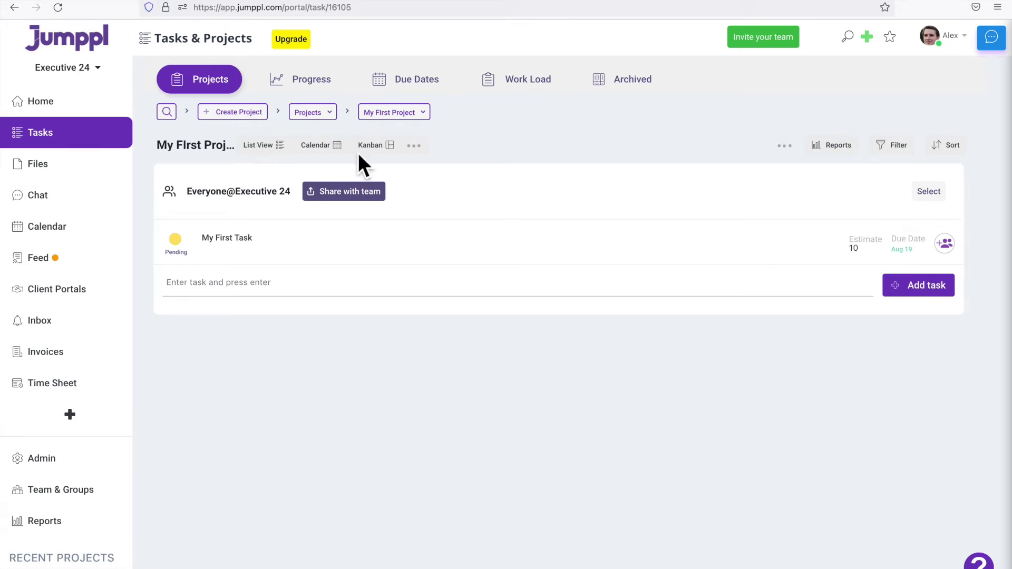
click(784, 149)
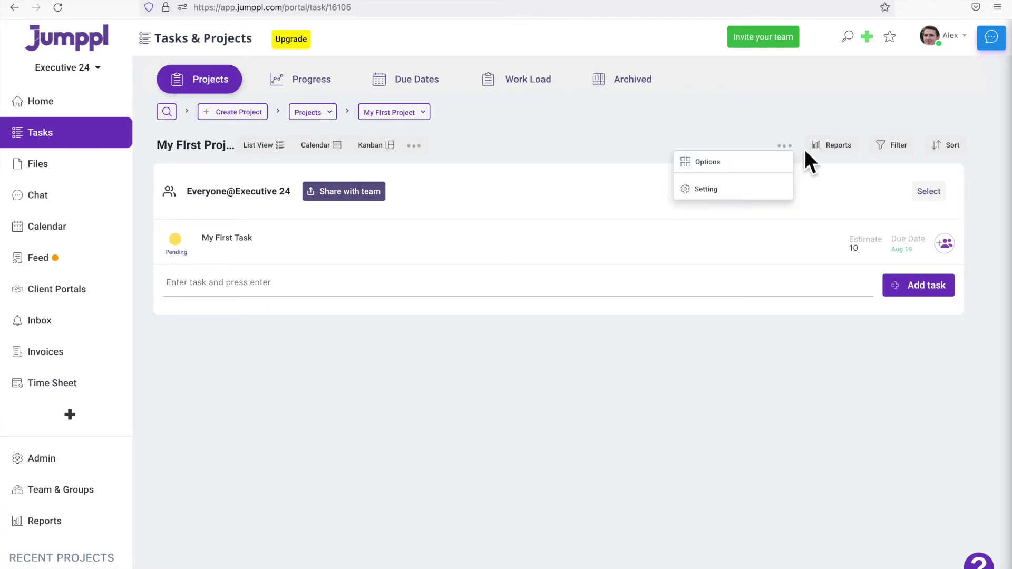
click(898, 147)
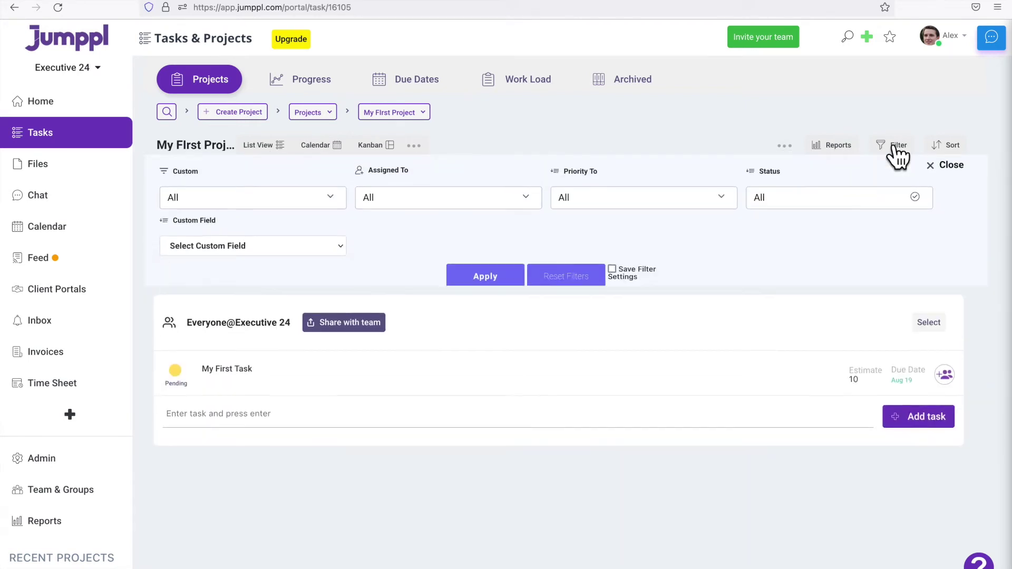
click(898, 150)
click(784, 148)
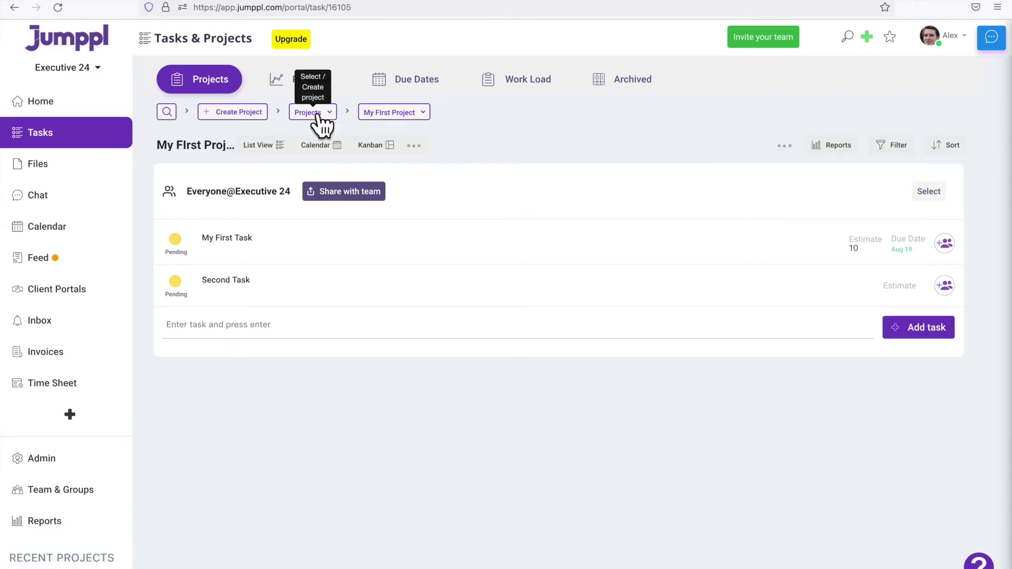
Create the sub-project 'Sub' under My First Project from the Projects list.
click(326, 114)
mouse_move(323, 355)
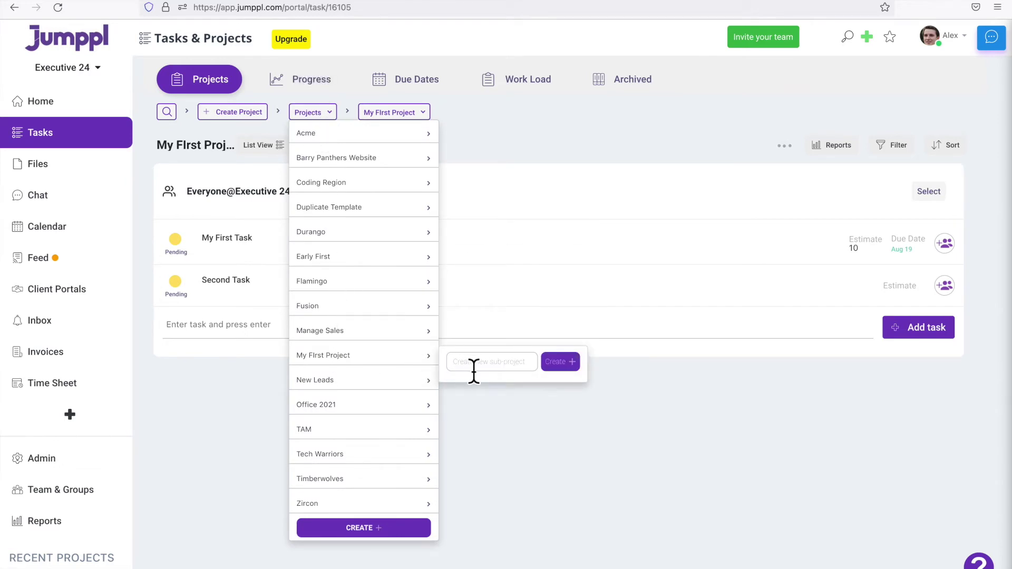
text(Sub)
key(Return)
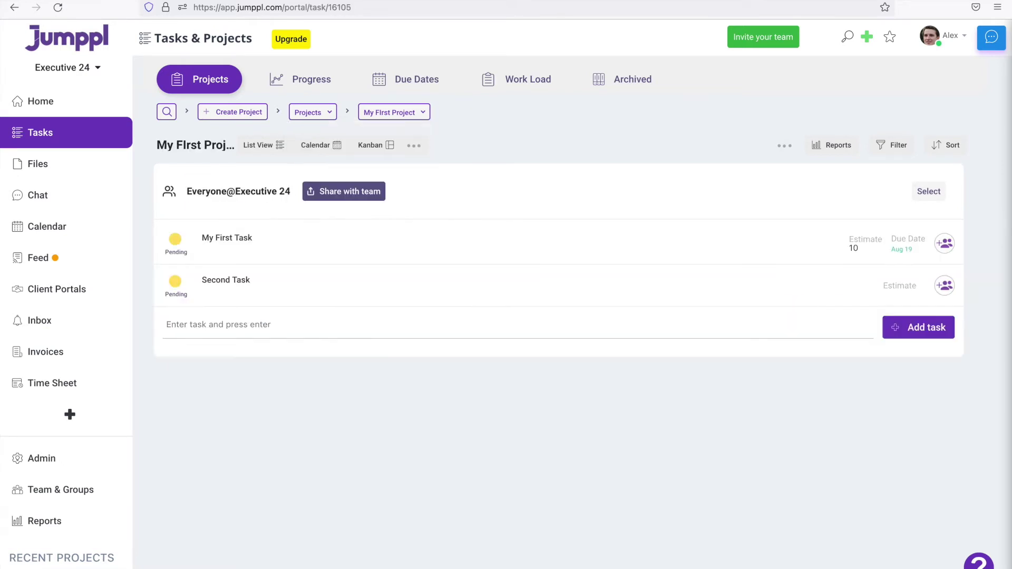
Share My First Project with the Strategic Outsourcing LLC portal, then dismiss the Save As Template form.
click(350, 192)
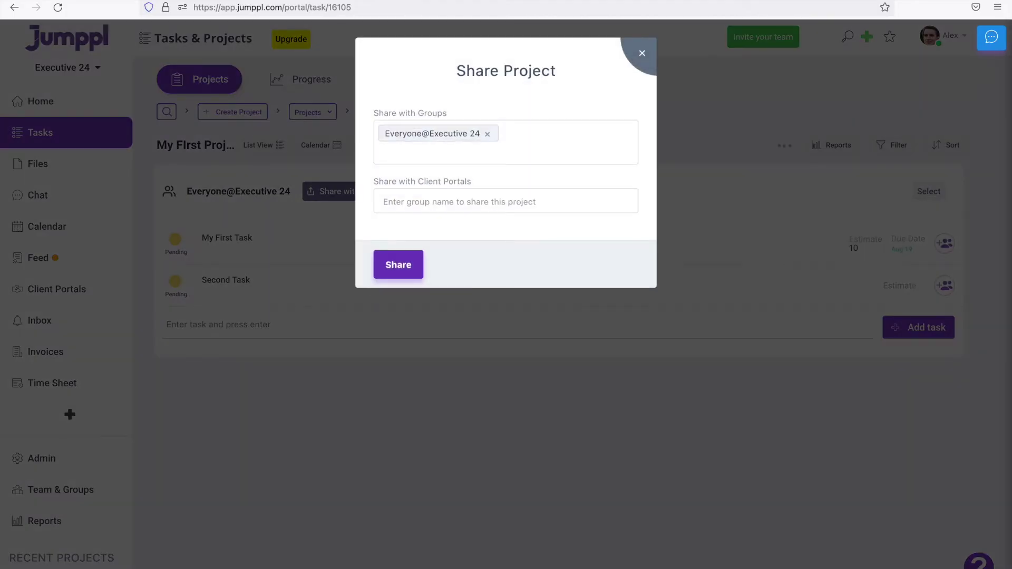
click(507, 201)
click(443, 225)
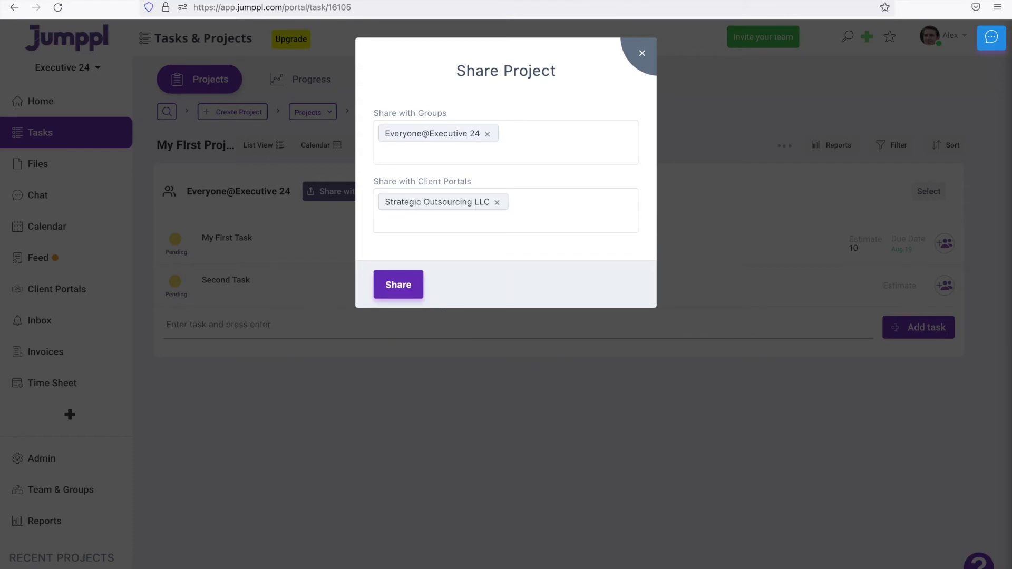
click(399, 287)
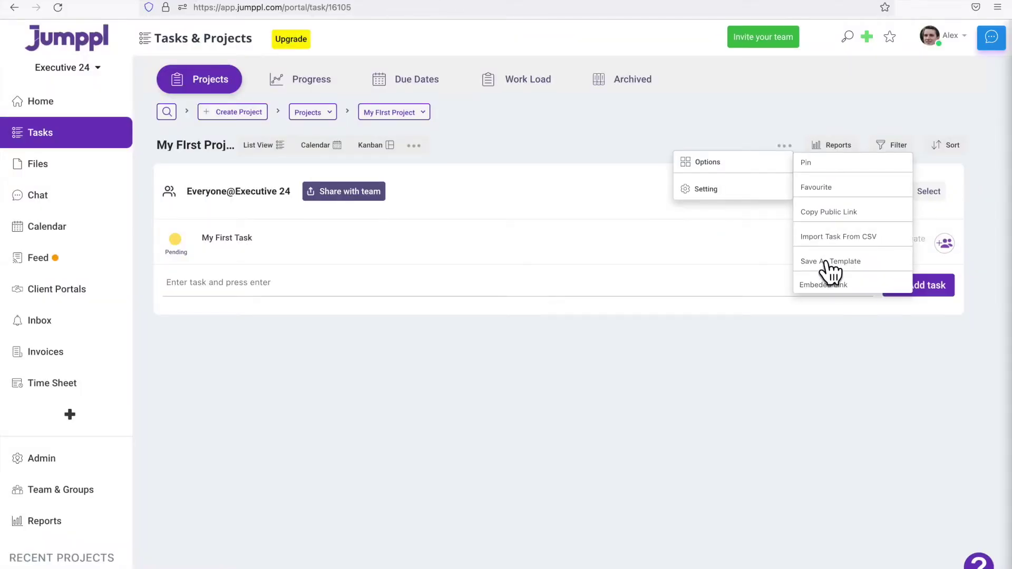
click(830, 262)
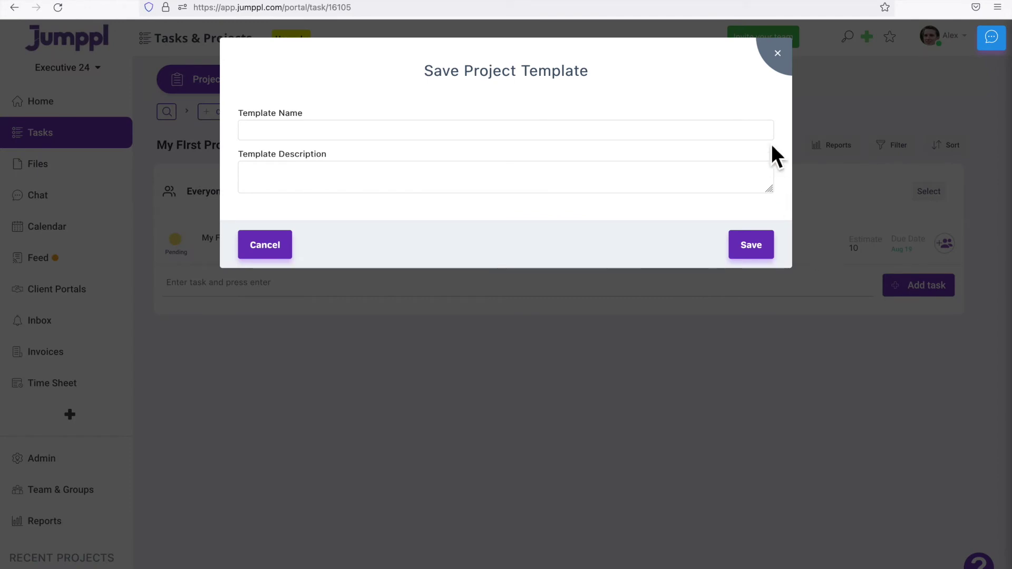
click(778, 54)
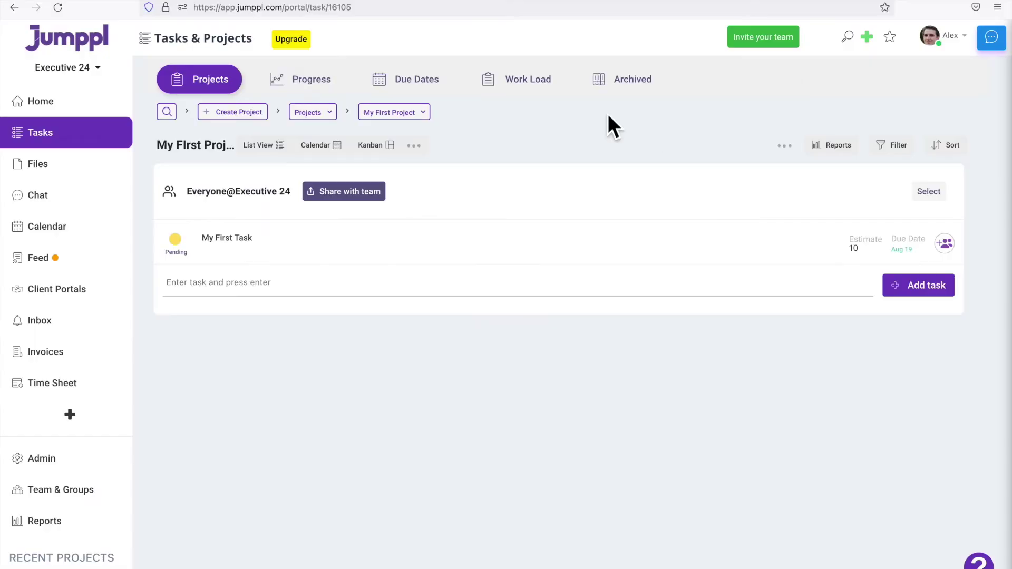
click(311, 80)
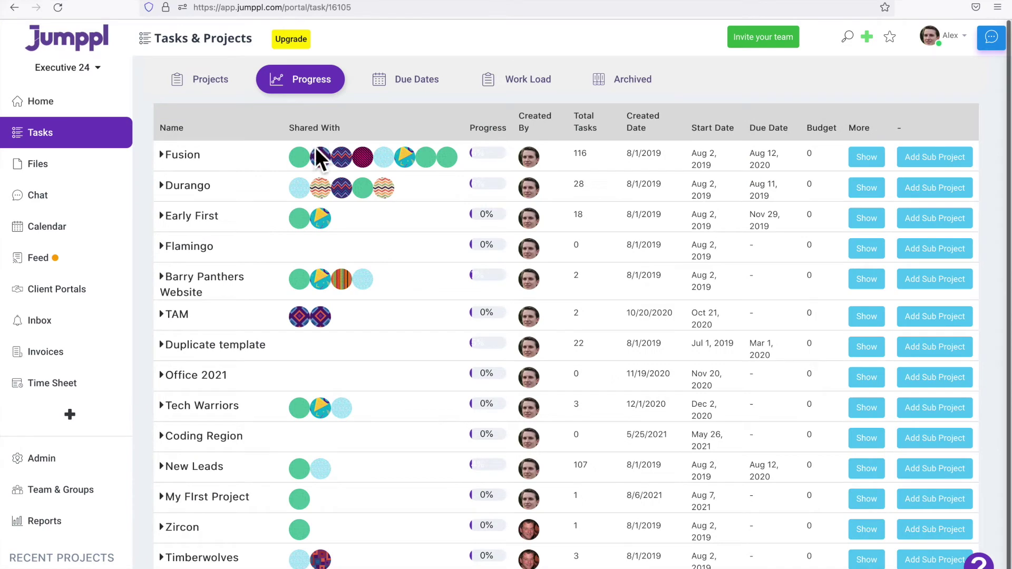
click(522, 79)
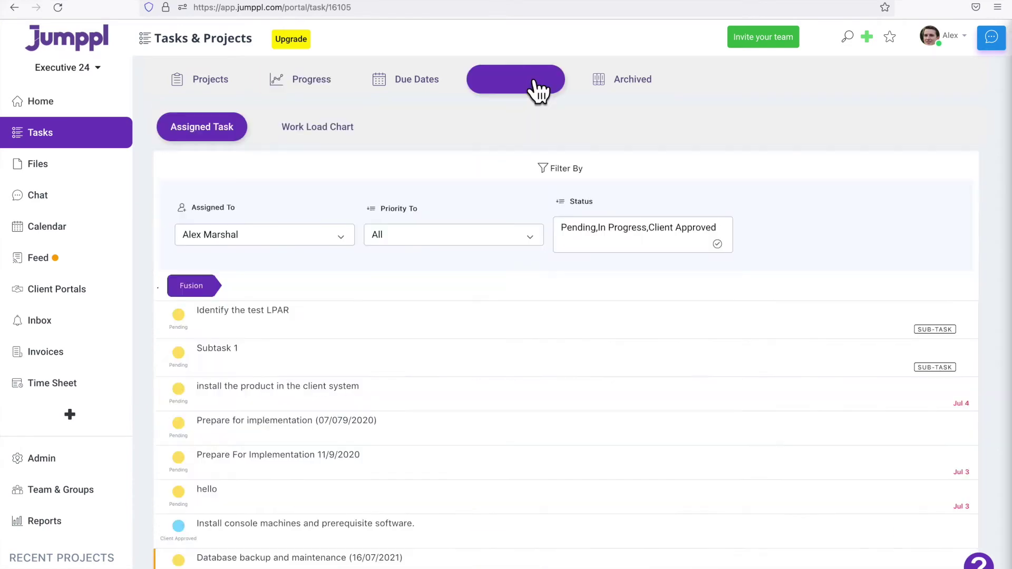
click(312, 234)
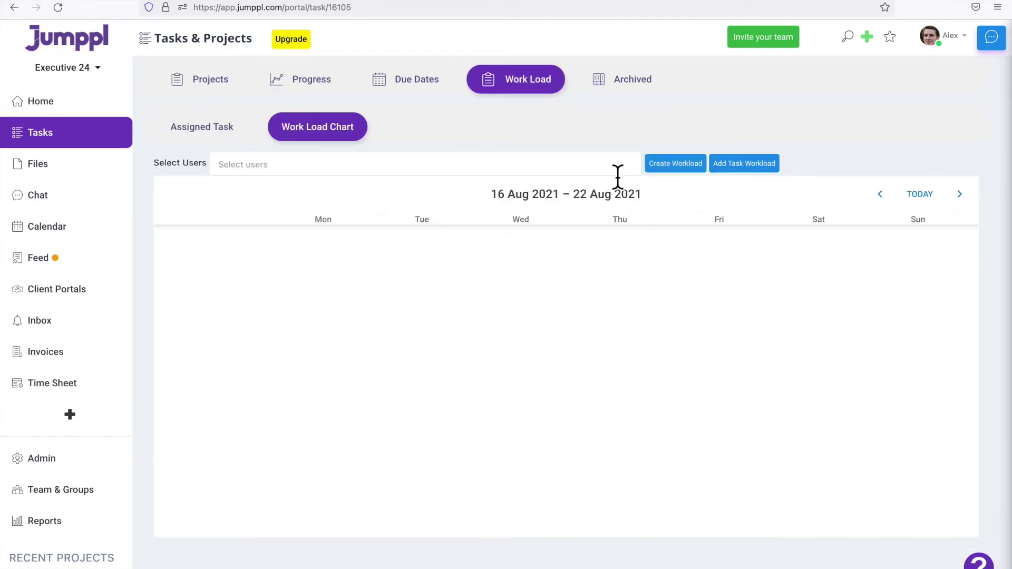
click(571, 167)
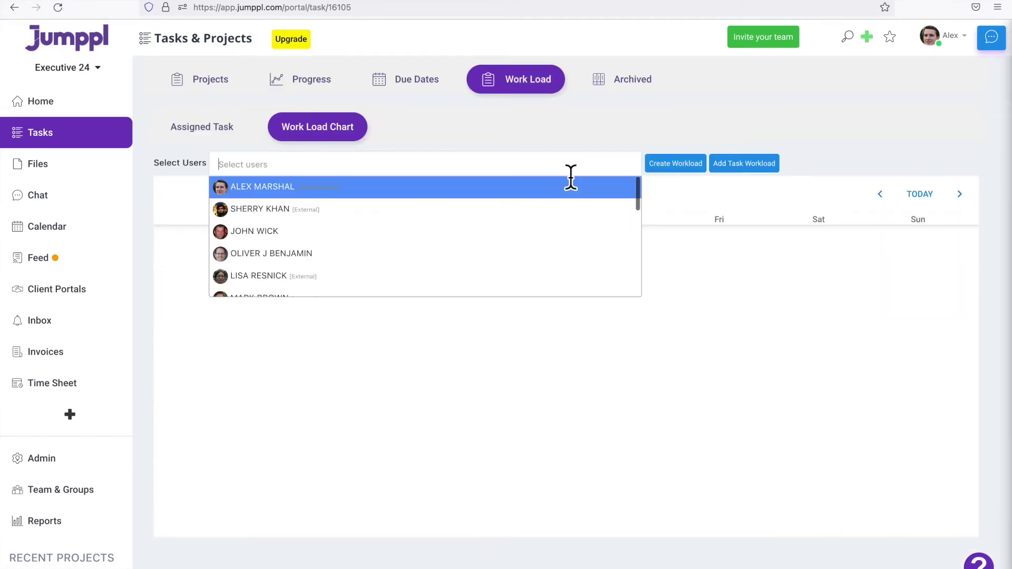
click(542, 188)
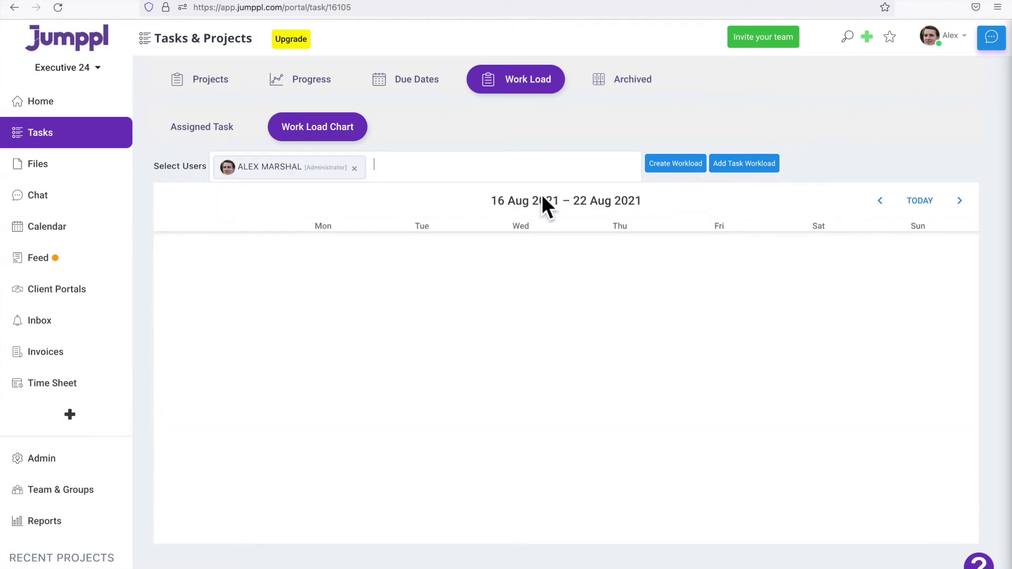
click(668, 163)
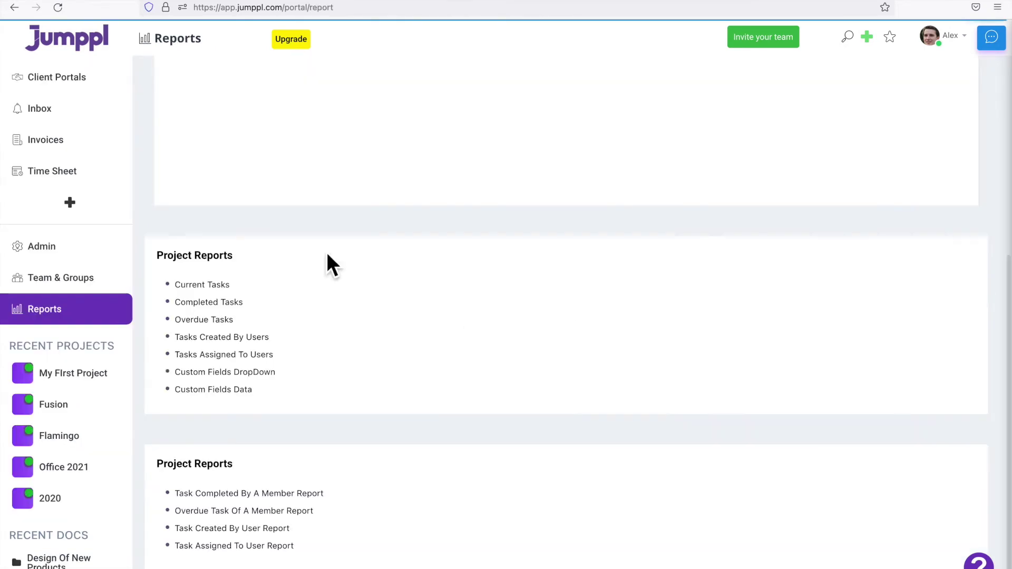
click(208, 301)
click(671, 123)
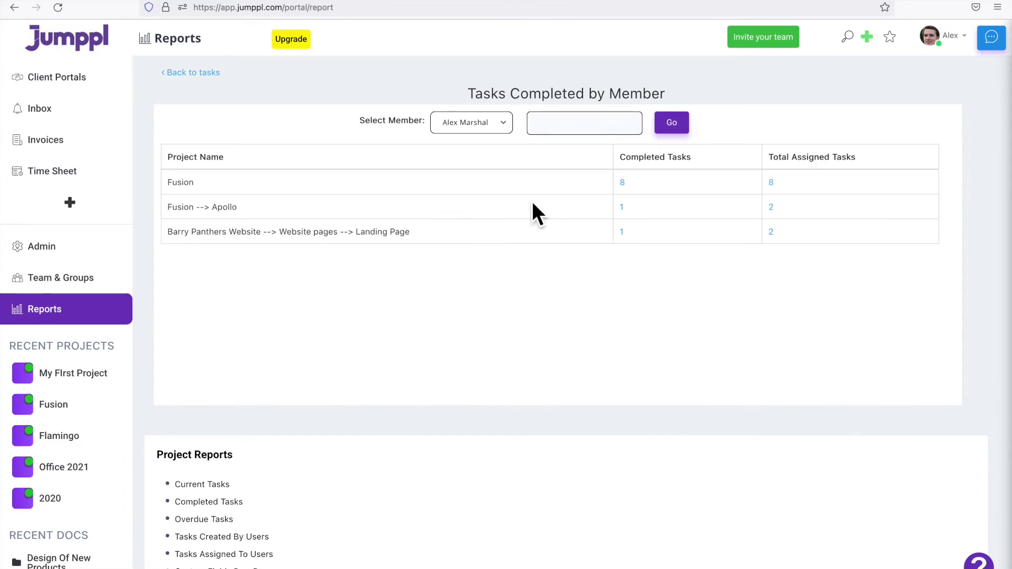
click(773, 184)
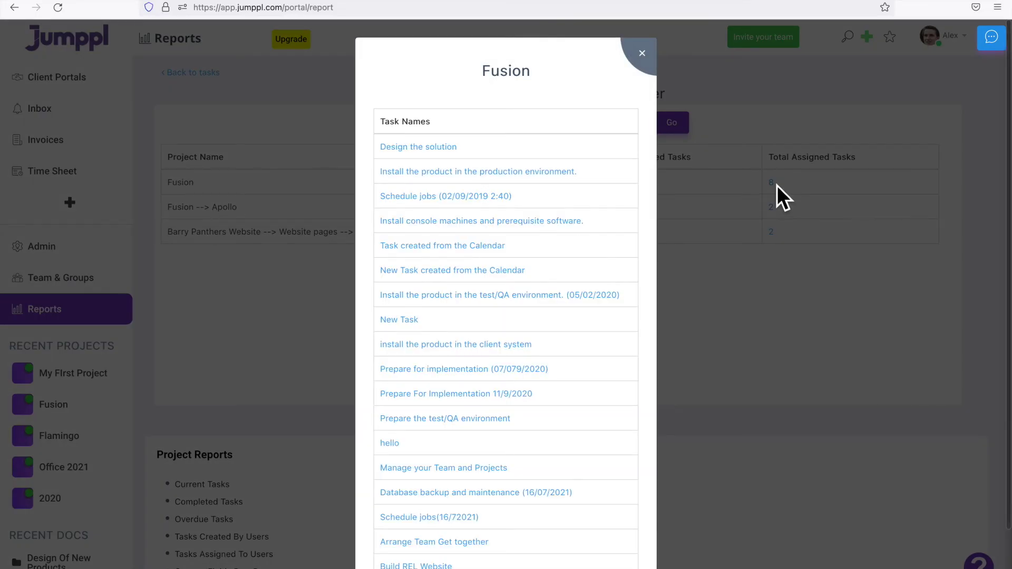
click(435, 150)
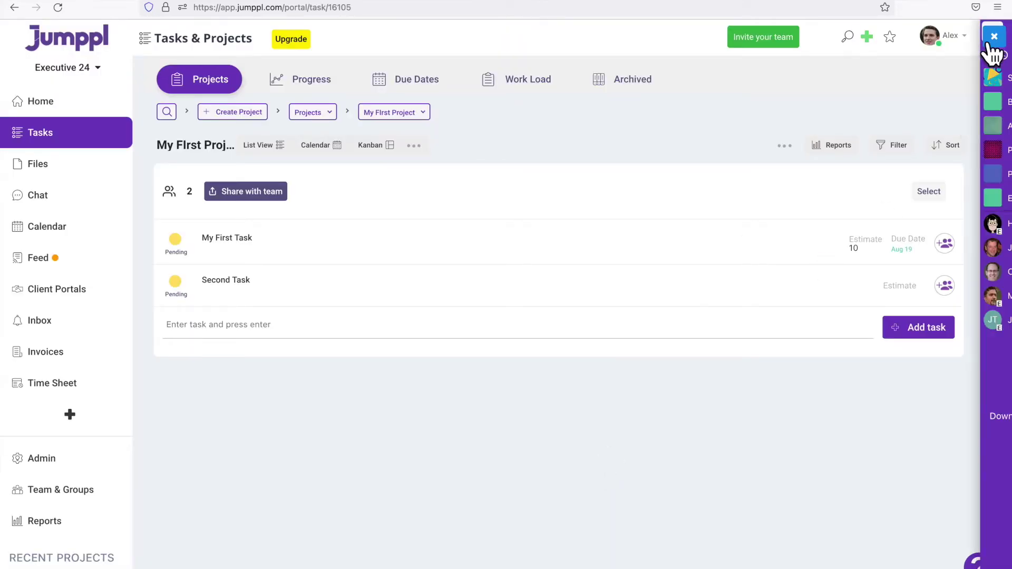
click(993, 36)
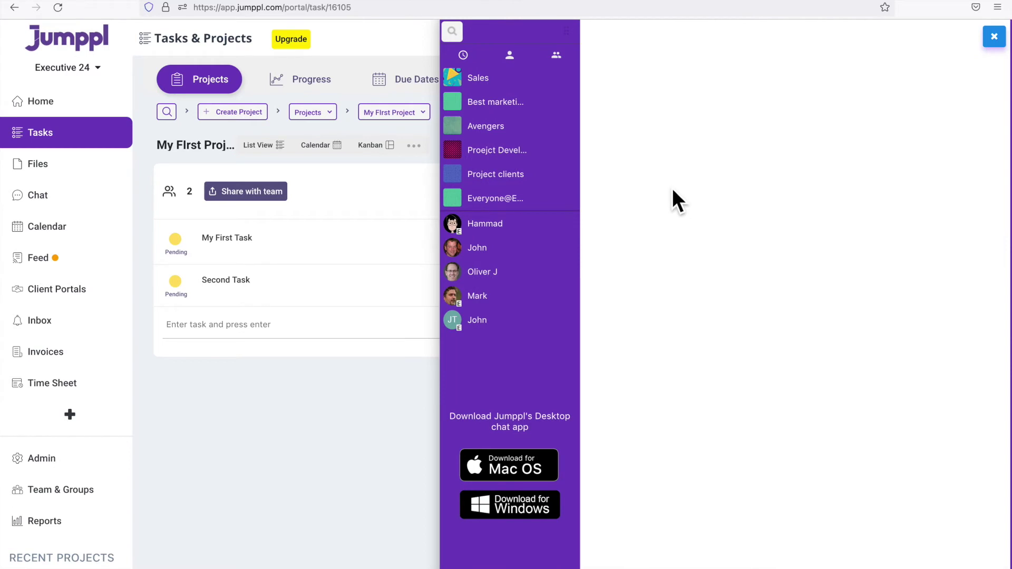
click(477, 247)
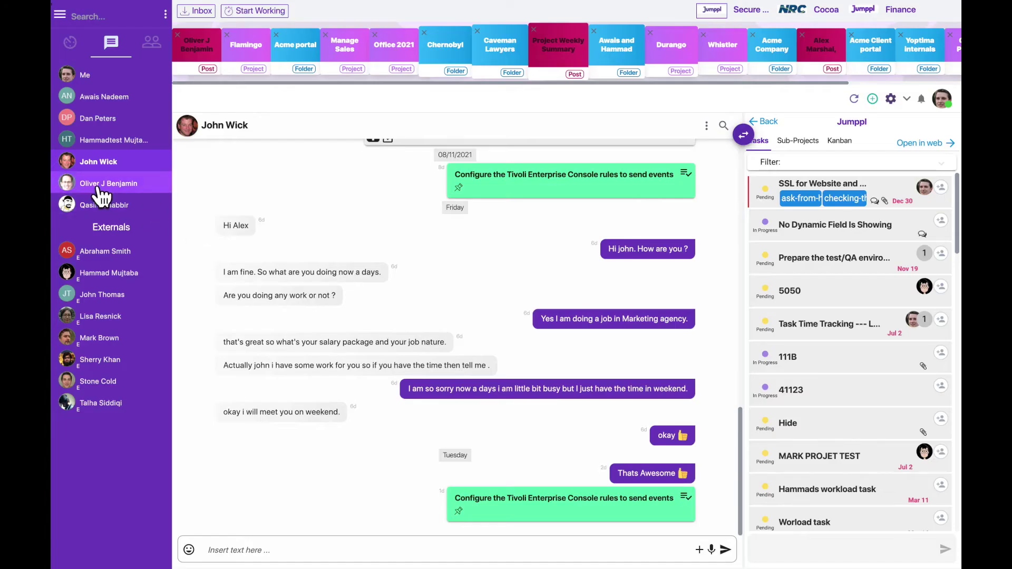
Send a short voice message in the conversation with John Wick.
click(109, 183)
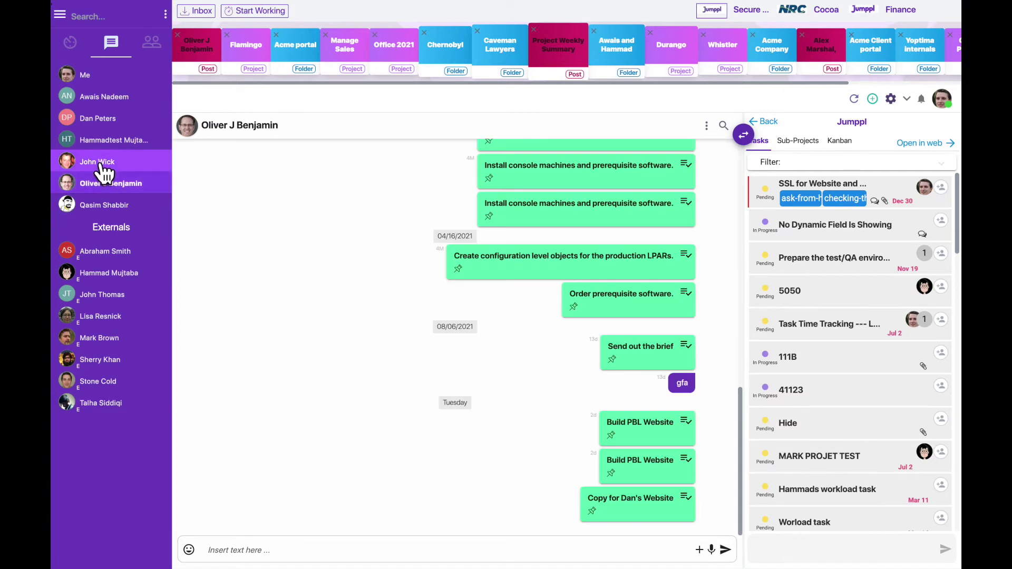
click(98, 161)
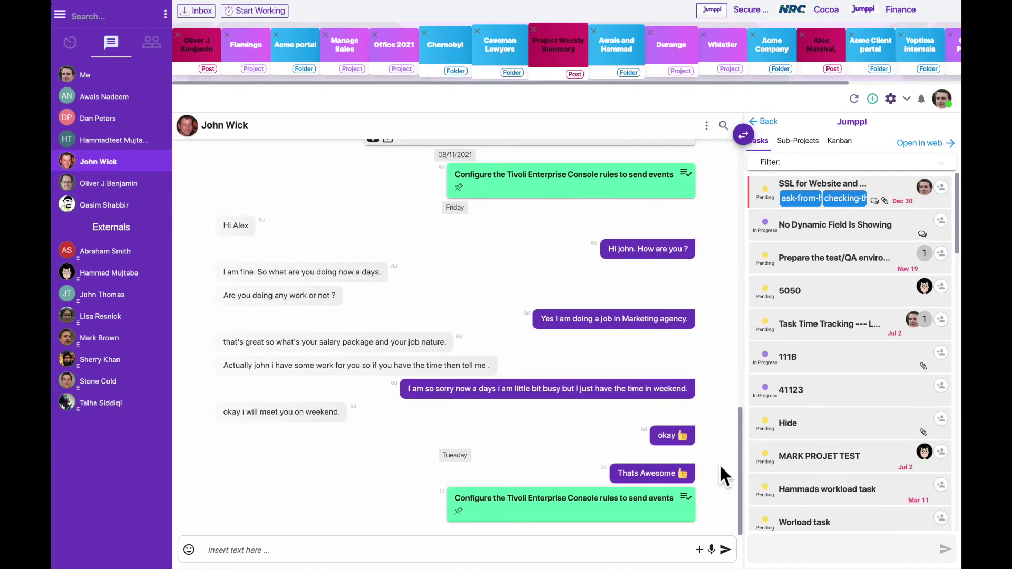
click(711, 550)
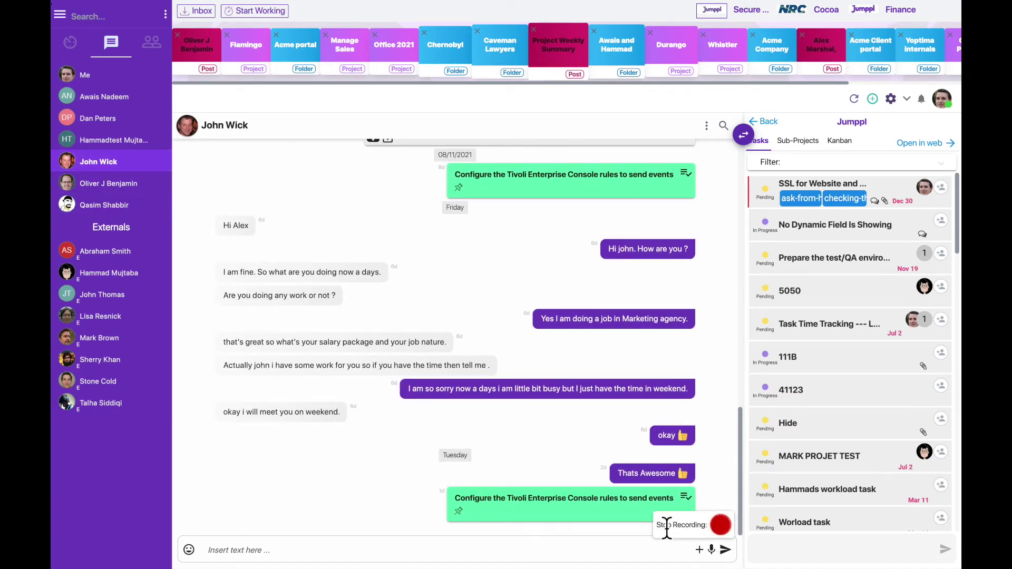
click(721, 528)
click(730, 529)
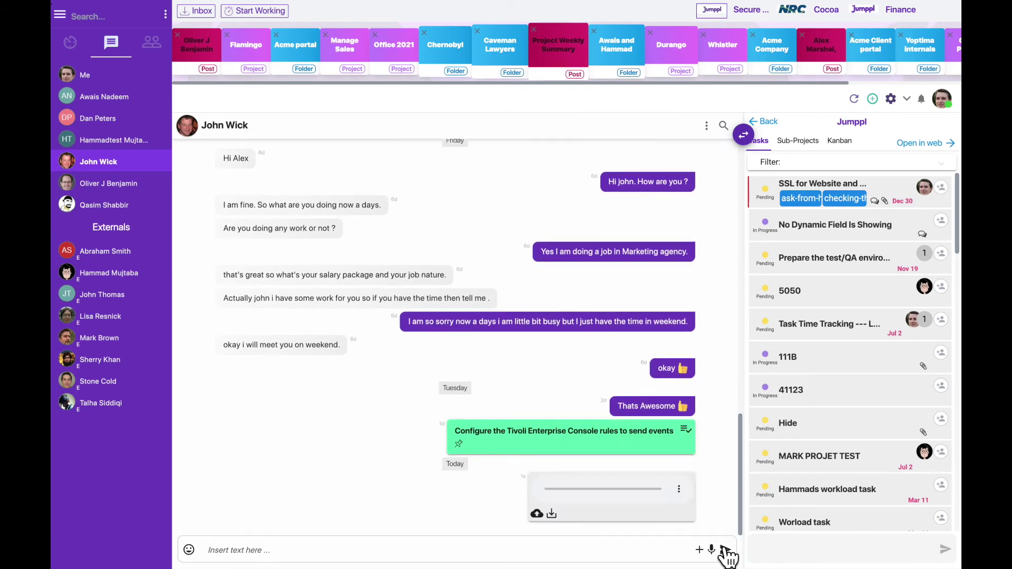
Record the Jumppl window with audio and send the video to John Wick.
click(700, 550)
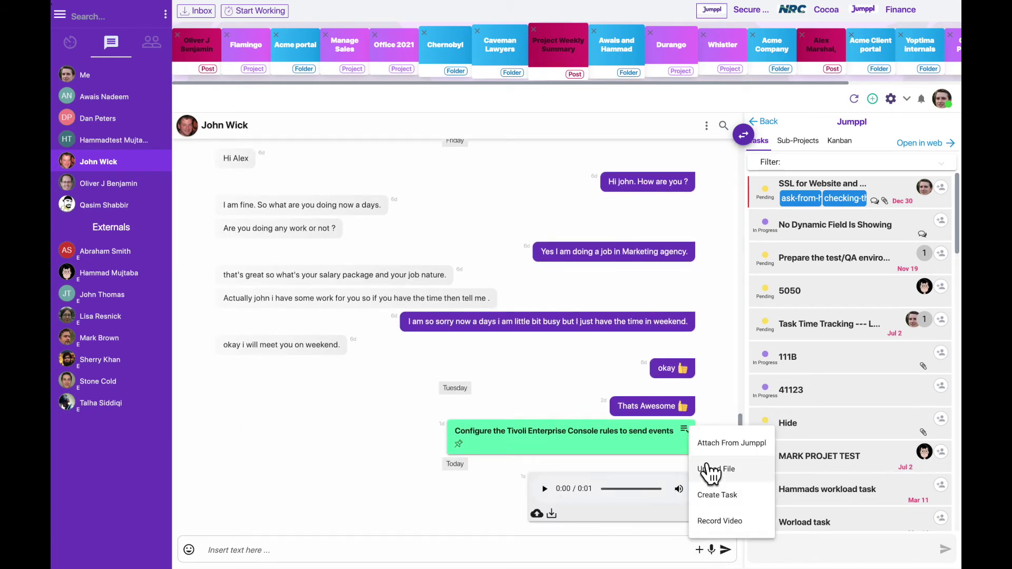
click(716, 525)
click(493, 346)
click(470, 301)
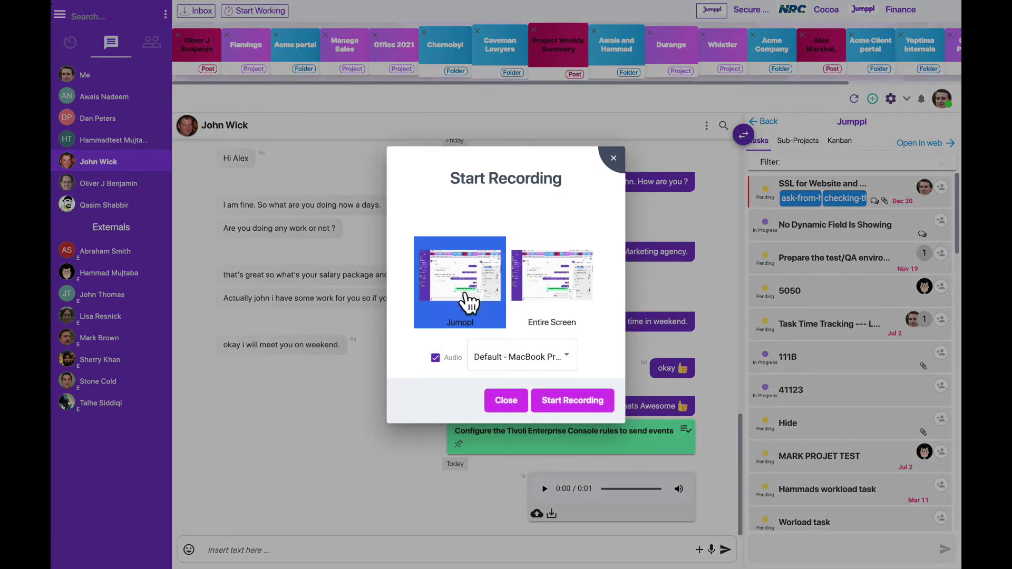
click(561, 400)
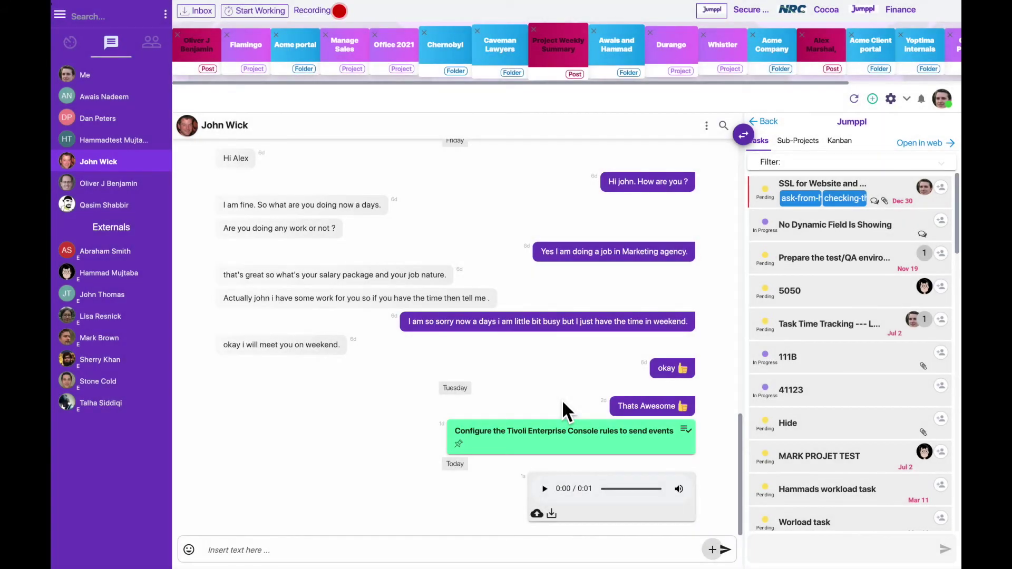
click(340, 11)
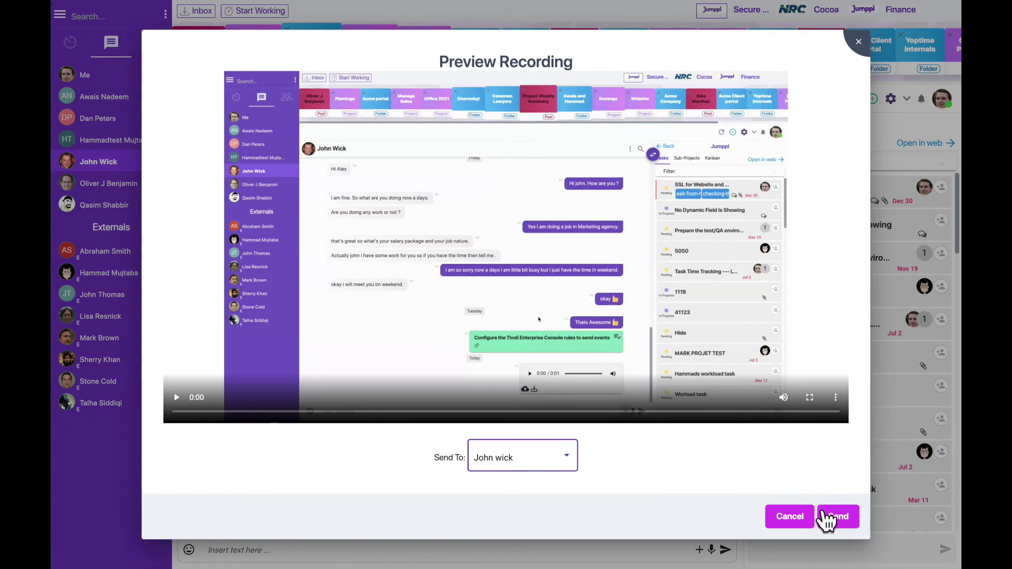
click(838, 517)
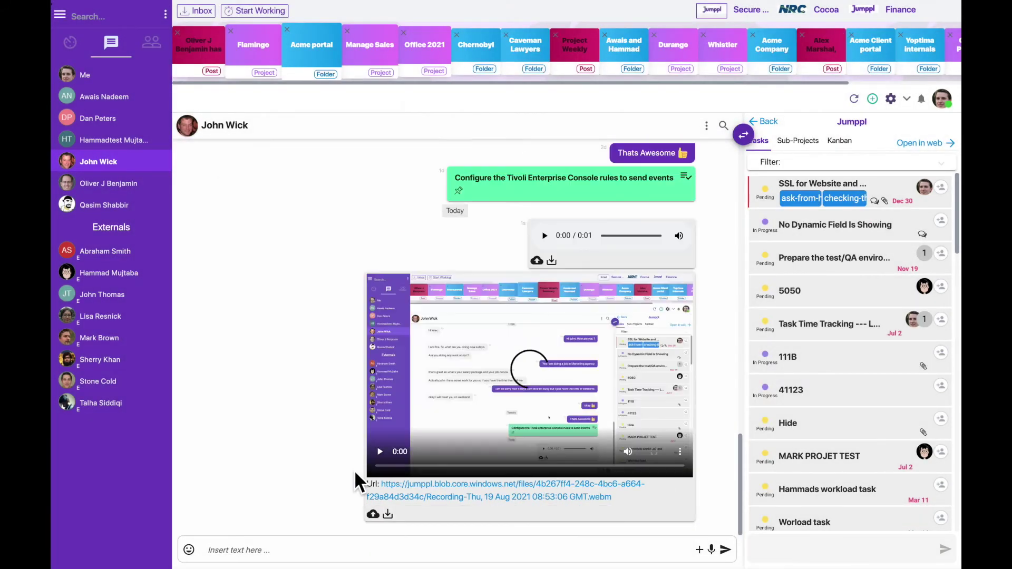
click(767, 123)
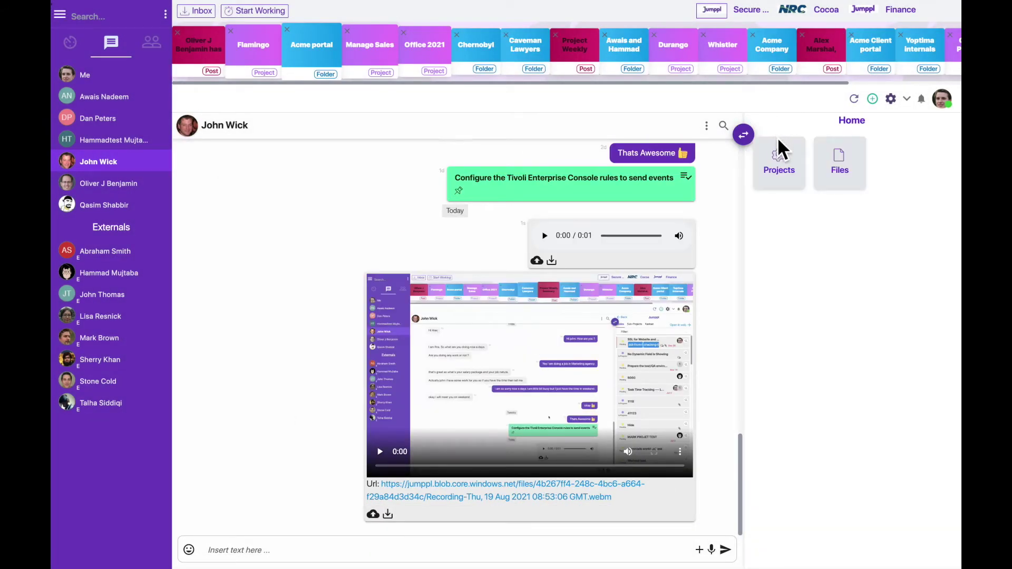
Browse the Jumppl project's tasks and Files list, then open the Tivoli task's details.
click(779, 170)
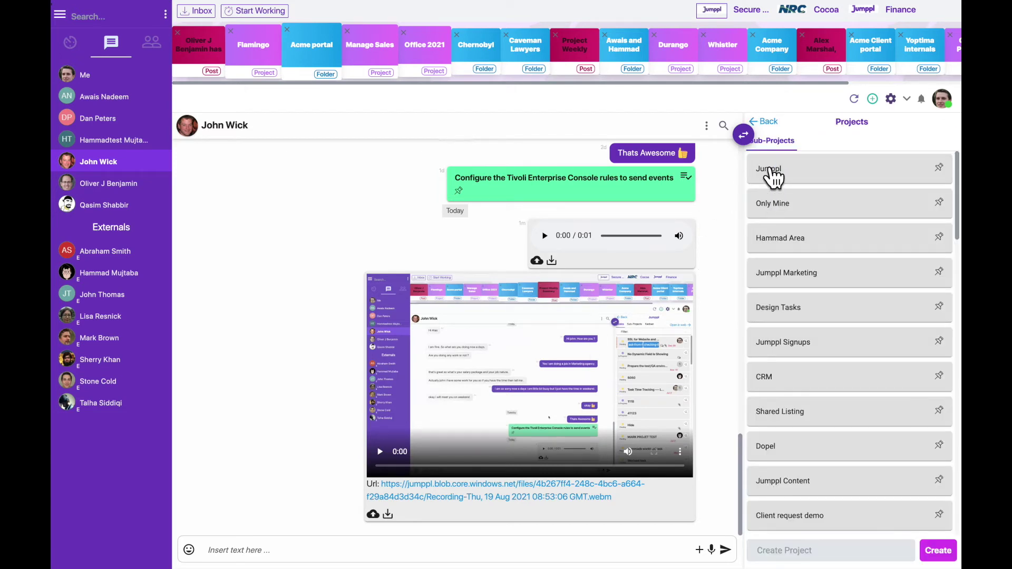
click(773, 173)
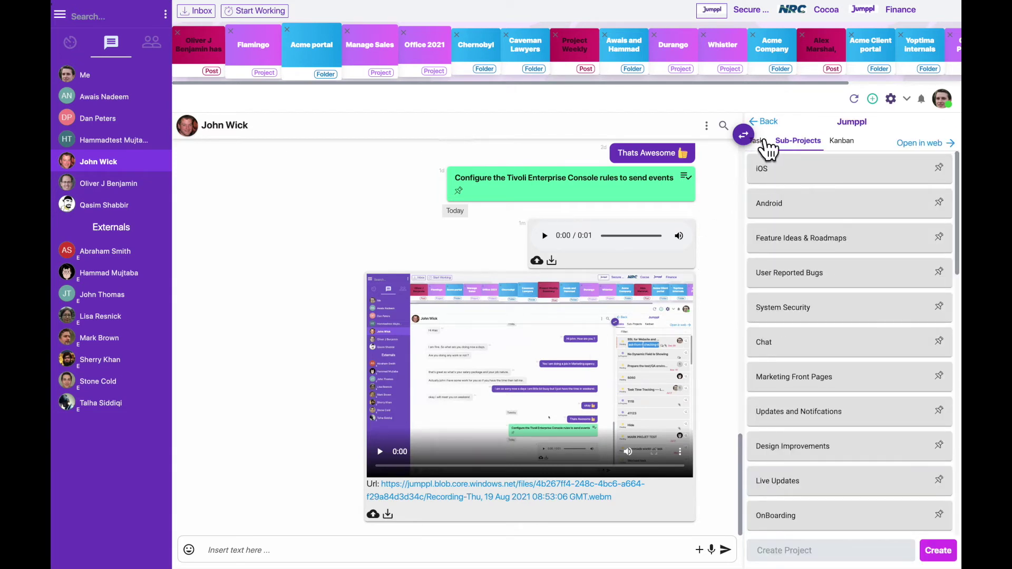
click(760, 142)
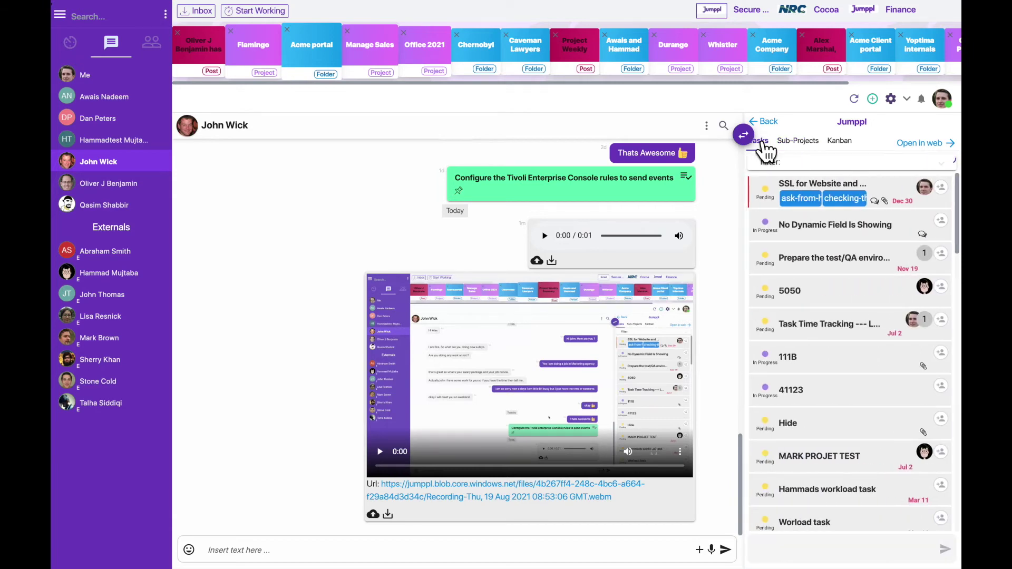
click(743, 134)
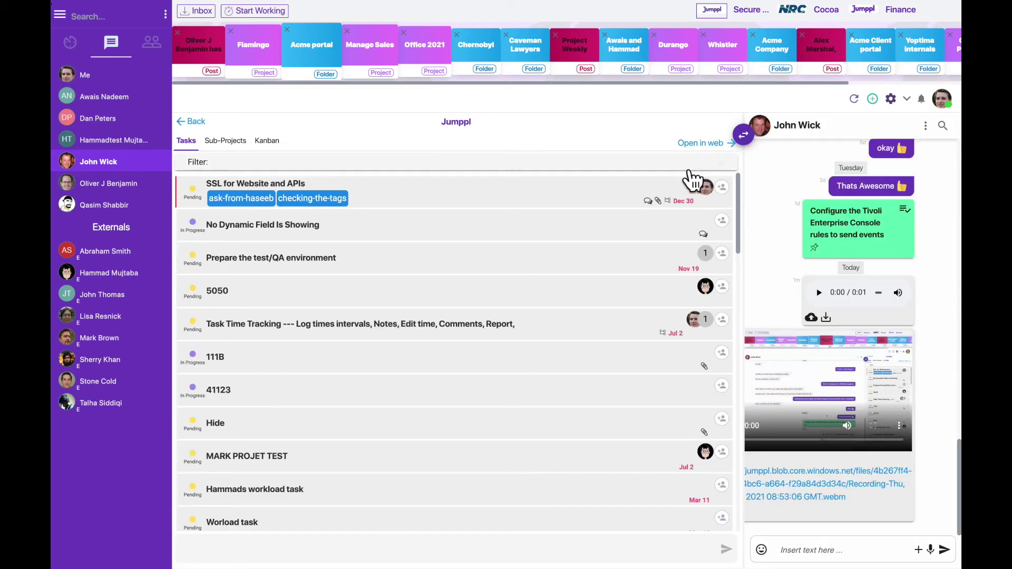
click(189, 121)
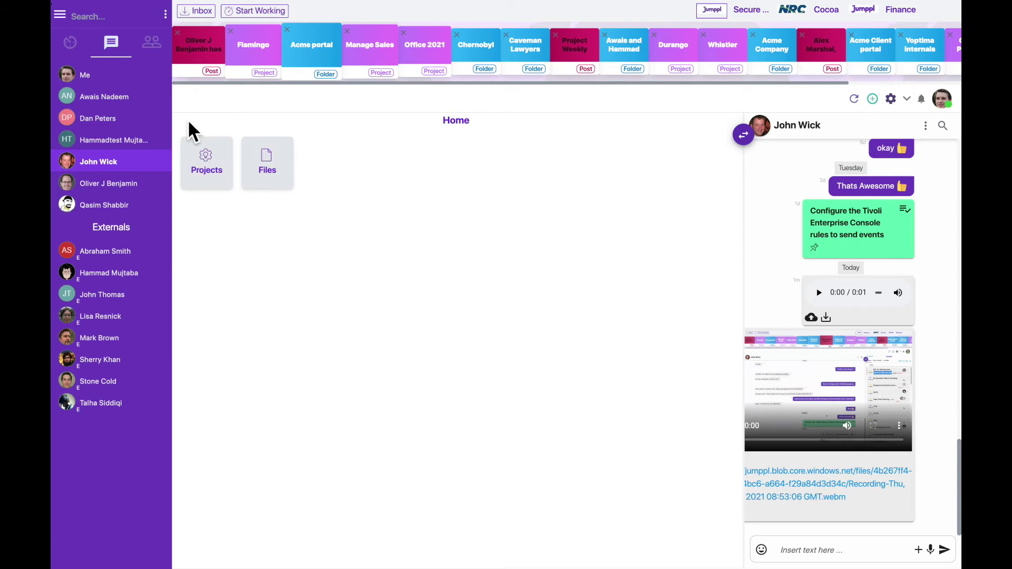
click(267, 164)
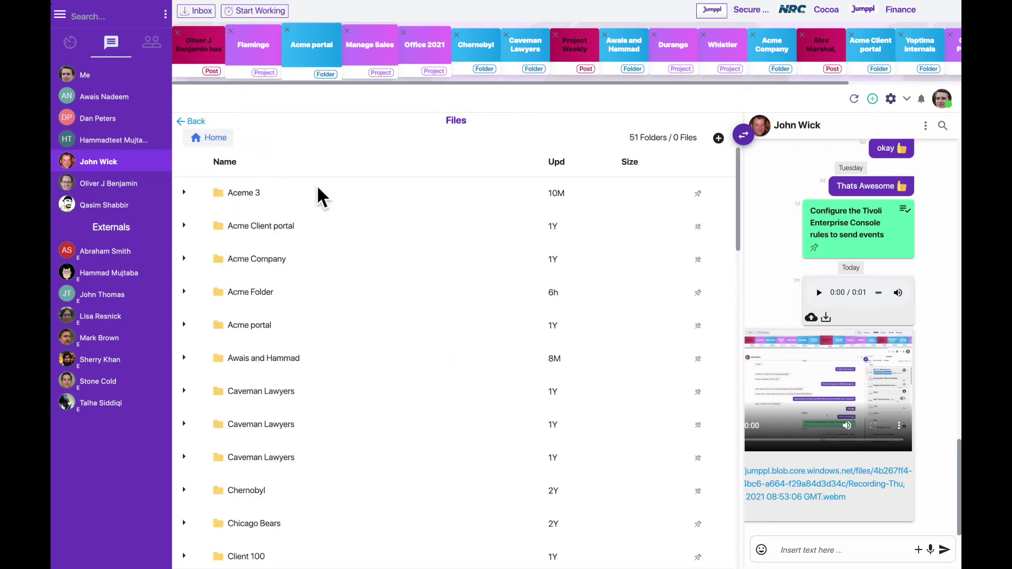
click(210, 136)
click(853, 234)
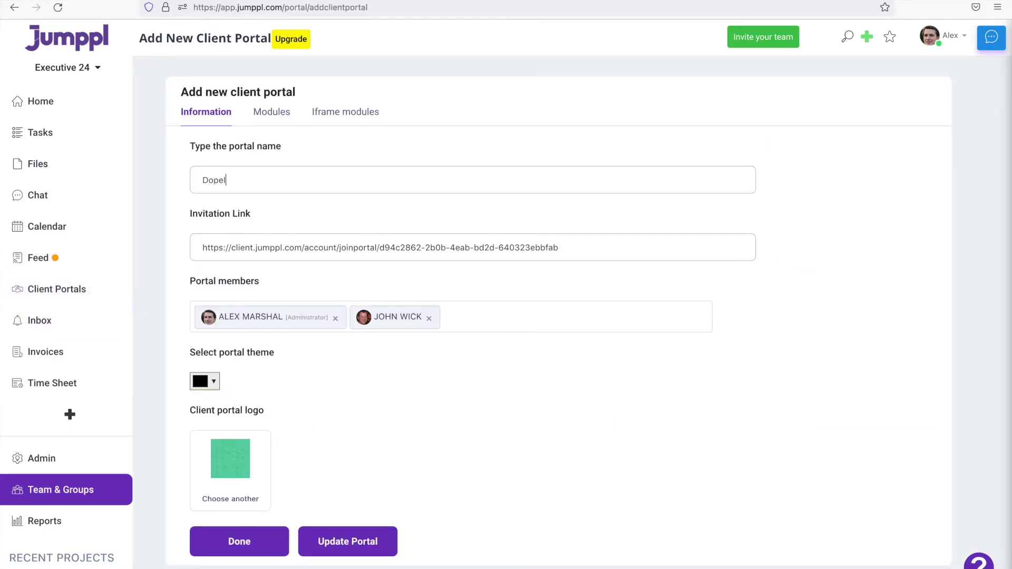
Give the Dopel portal a red theme and add two more members.
triple_click(380, 246)
click(213, 384)
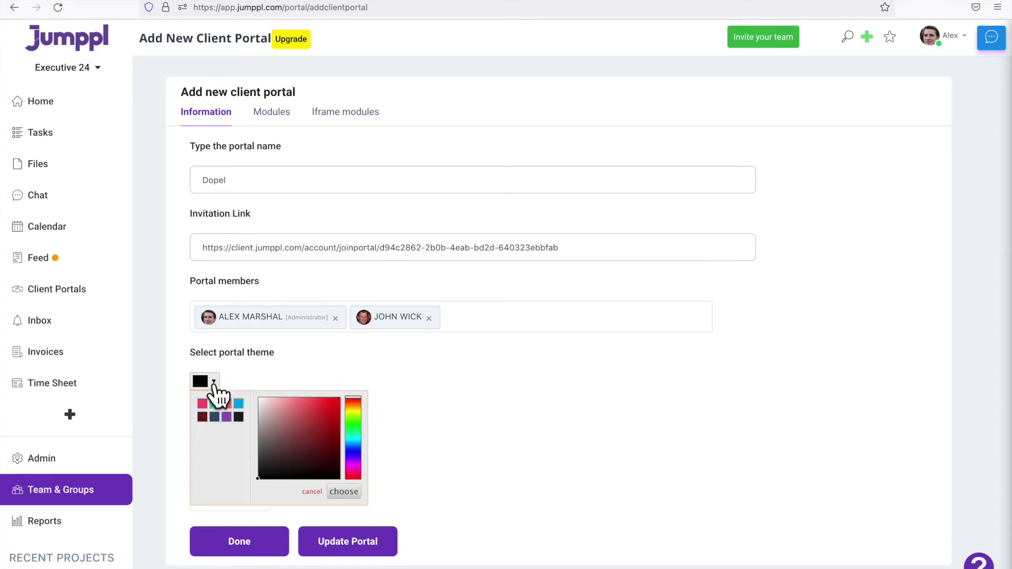
click(218, 401)
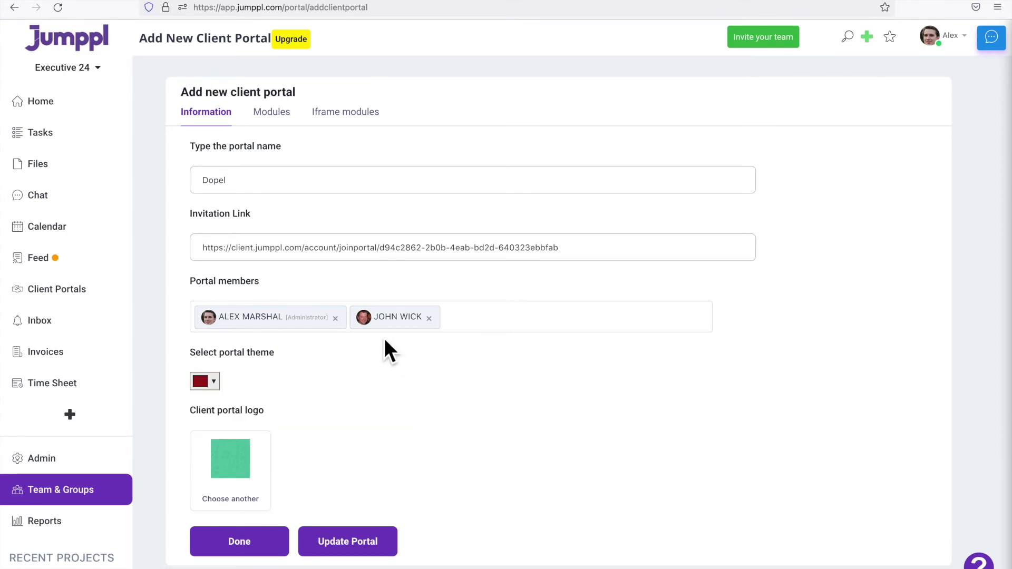
click(456, 316)
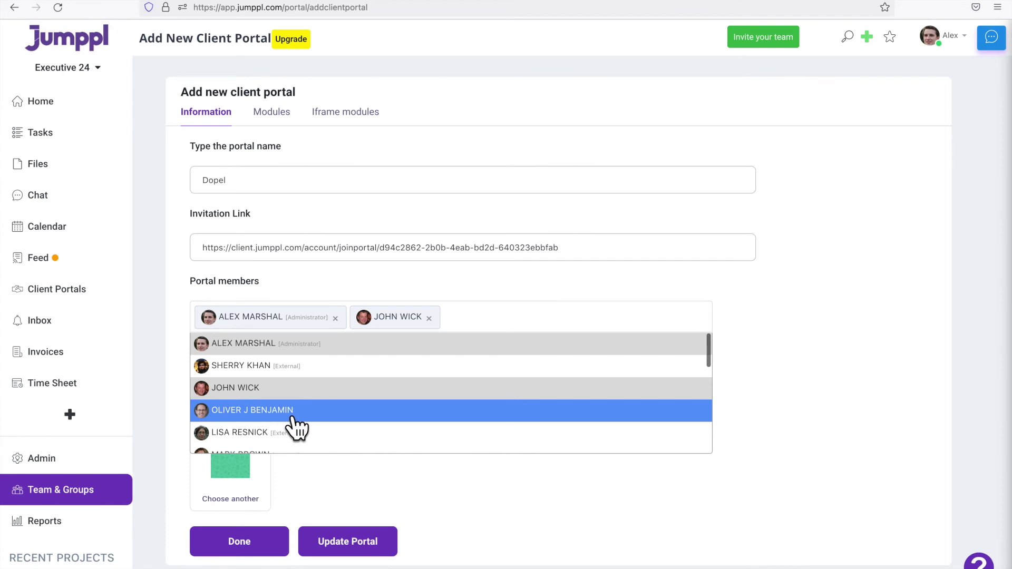
click(297, 409)
click(296, 432)
Rename the modules to Documents and Onboarding Tasks, then begin a job request.
click(271, 112)
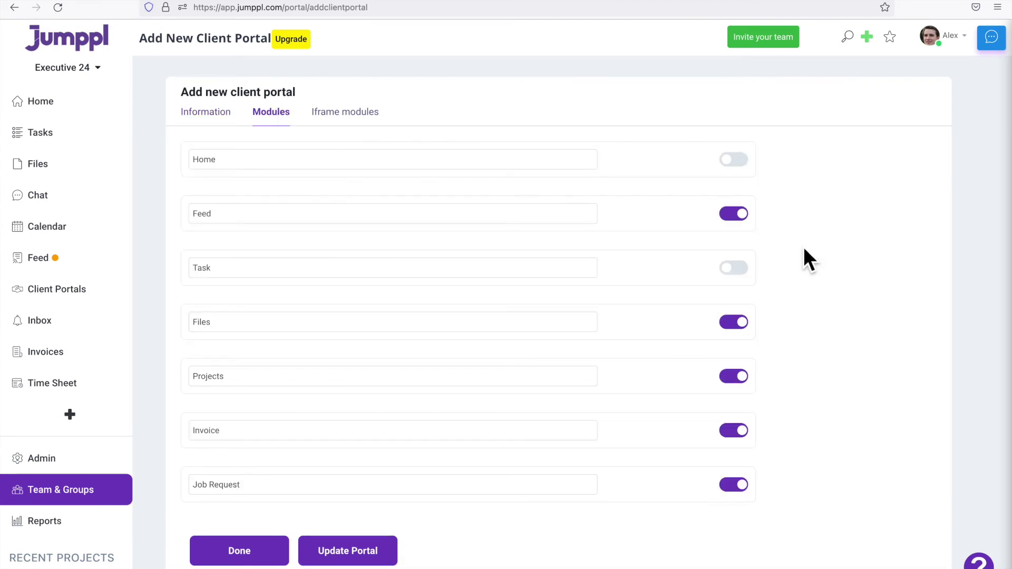
click(734, 268)
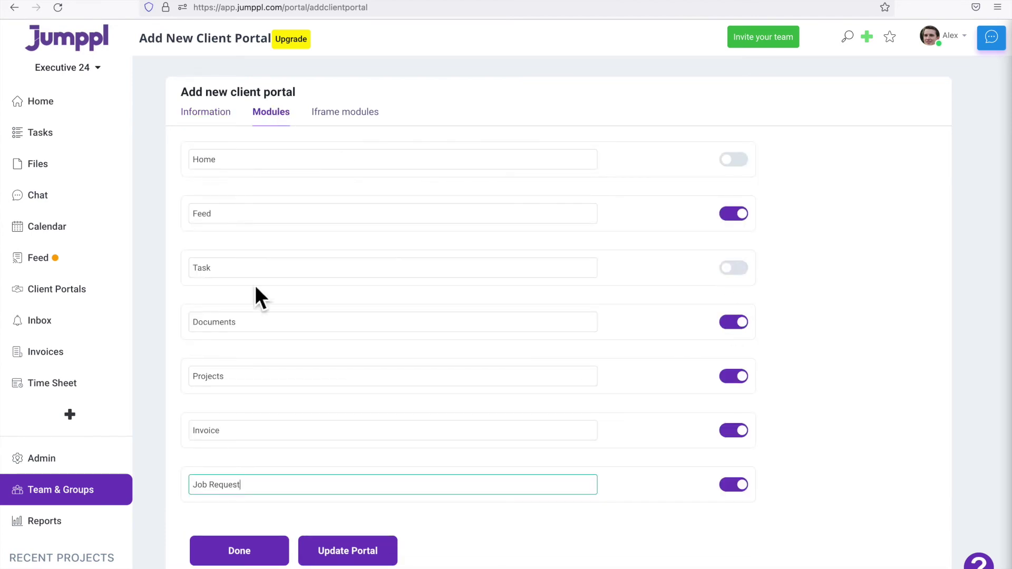
click(249, 269)
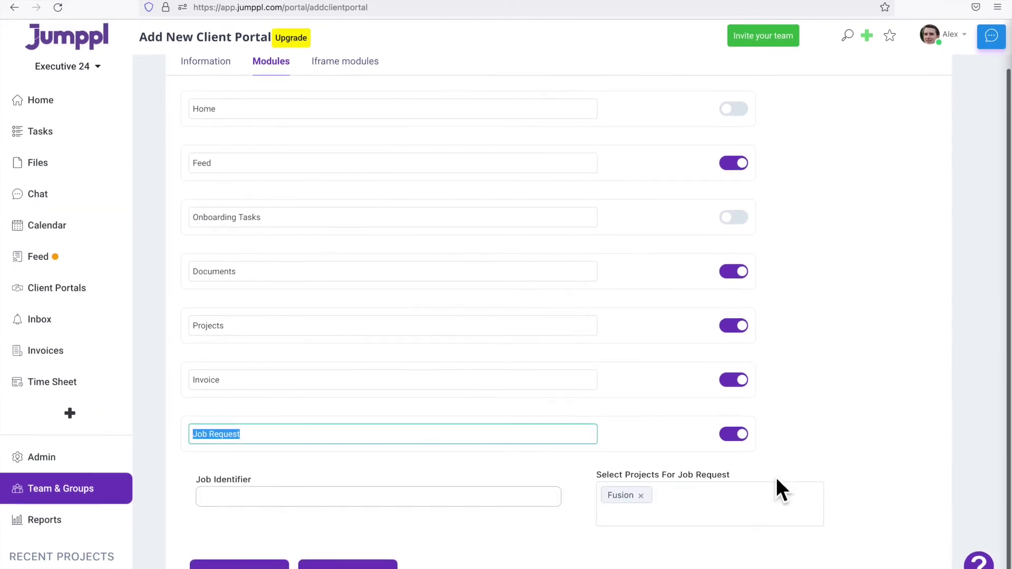
click(427, 502)
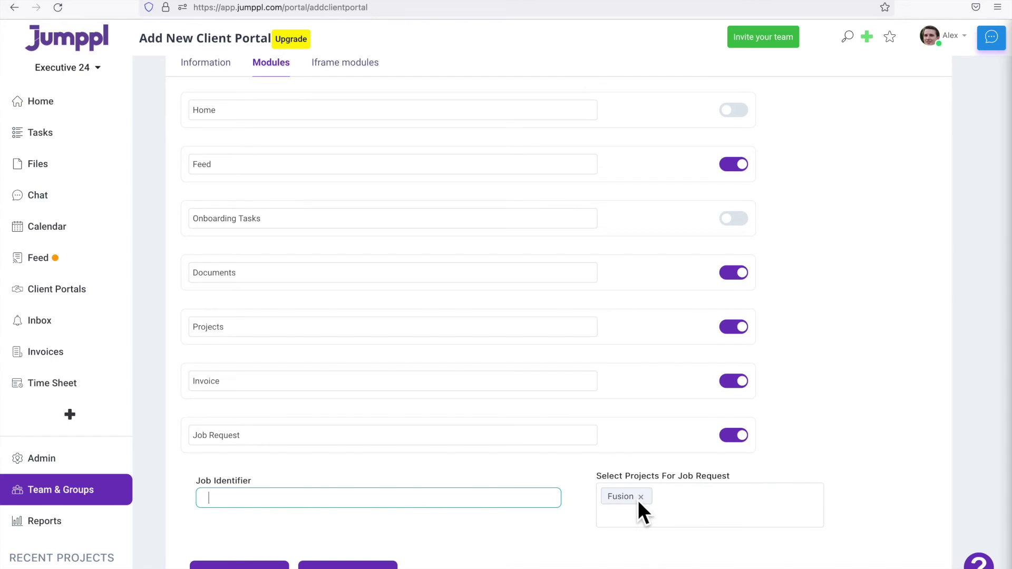
click(656, 514)
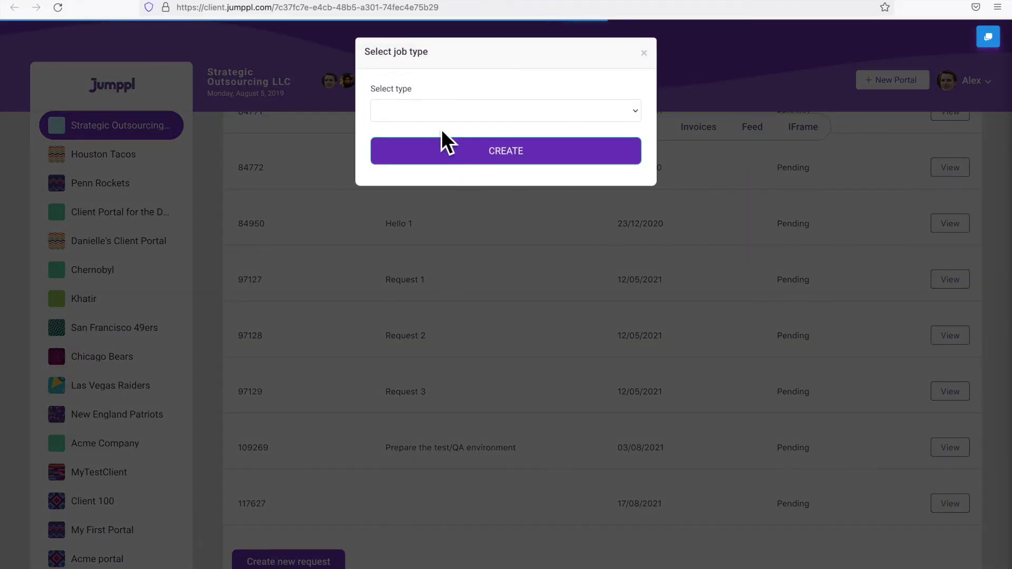
Create a Fusion job request, then view the portal's embedded Gantt chart page.
click(439, 111)
click(427, 131)
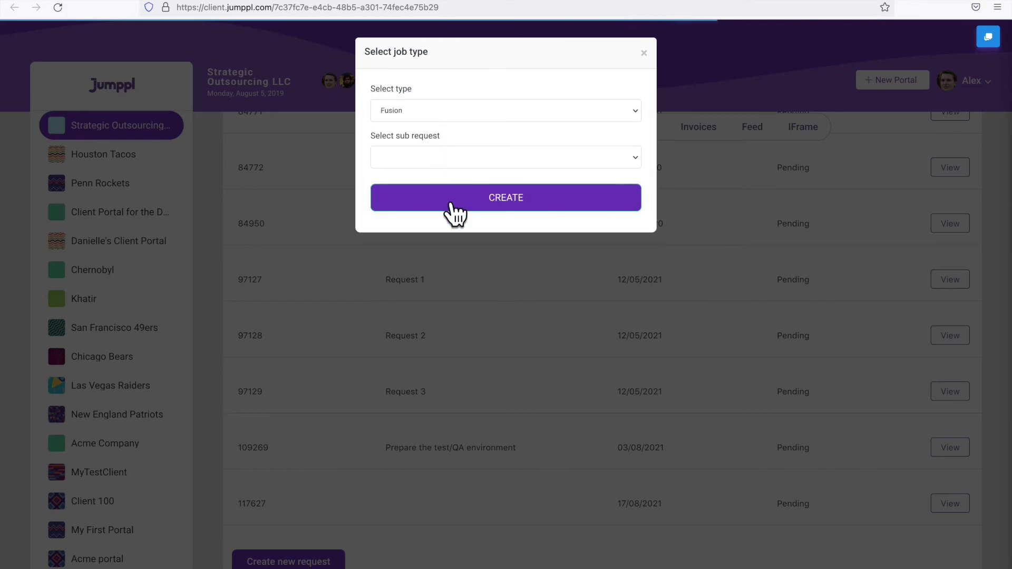
click(494, 198)
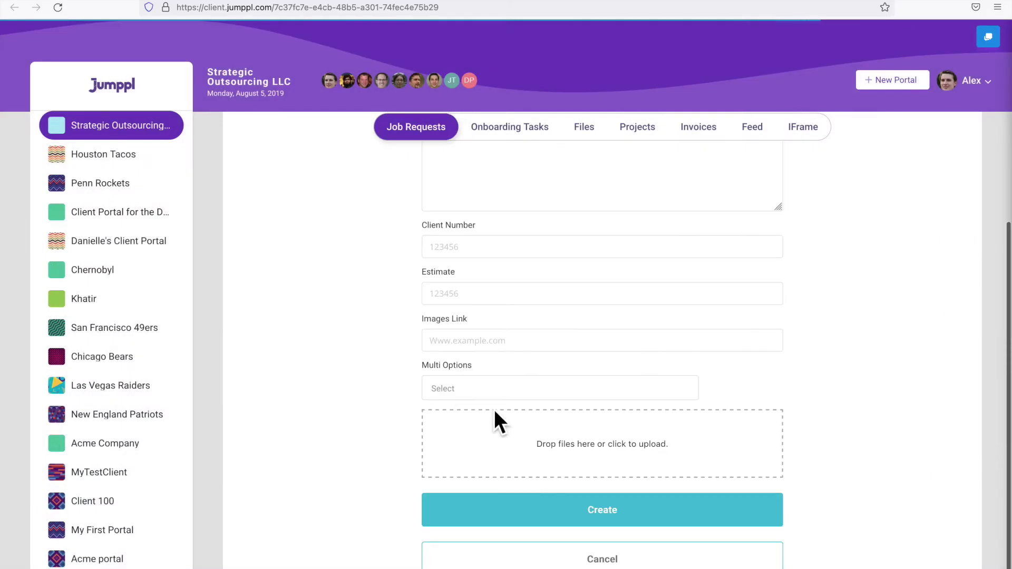
scroll(626, 404, up, 5)
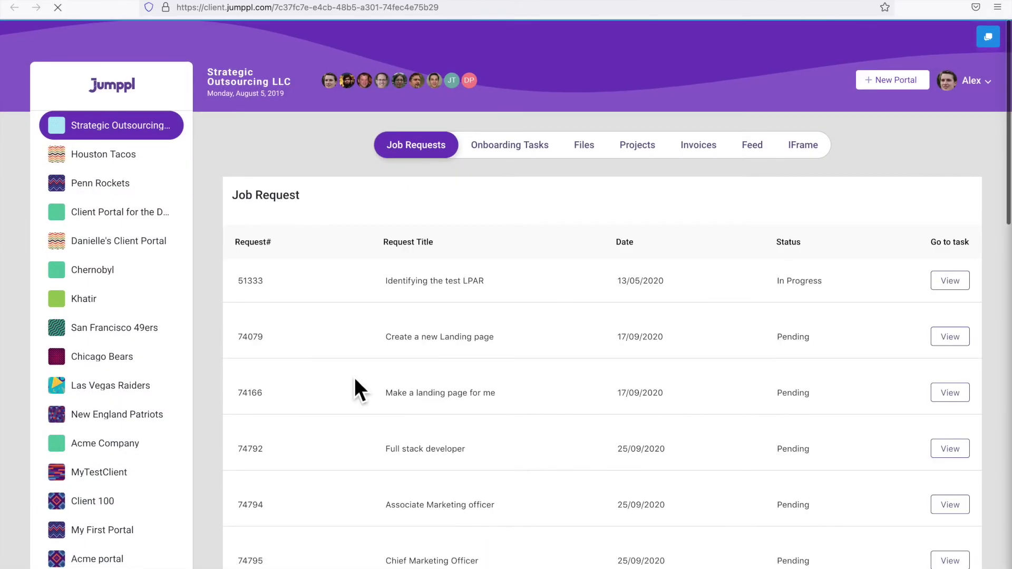
scroll(354, 377, down, 5)
scroll(354, 378, down, 4)
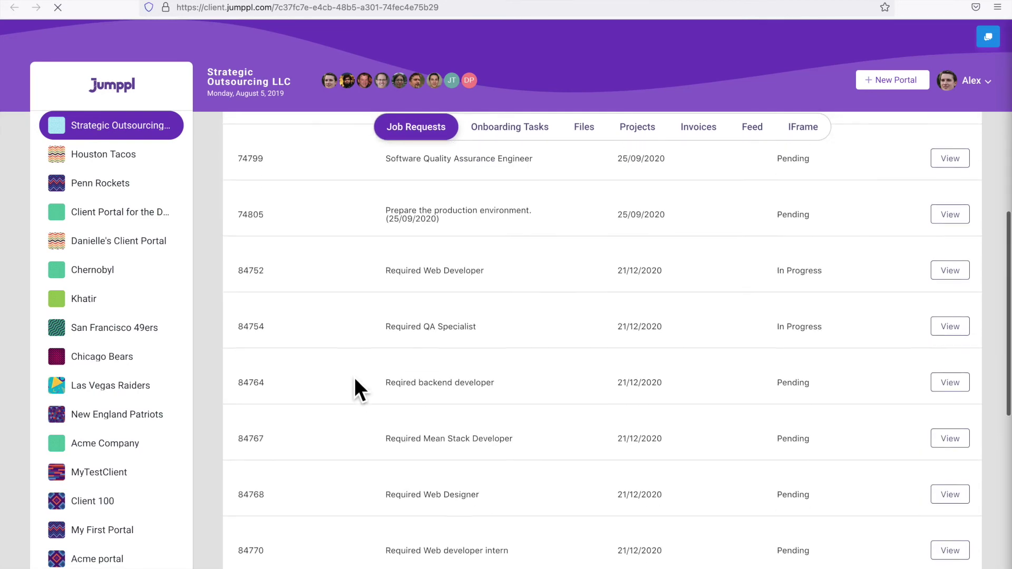
scroll(354, 377, down, 4)
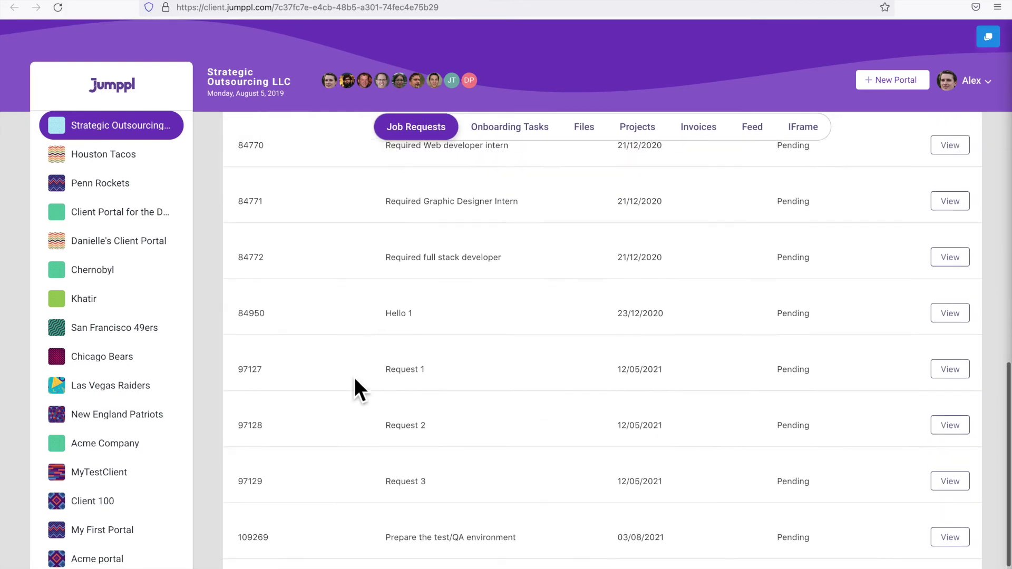
scroll(354, 388, up, 5)
click(802, 145)
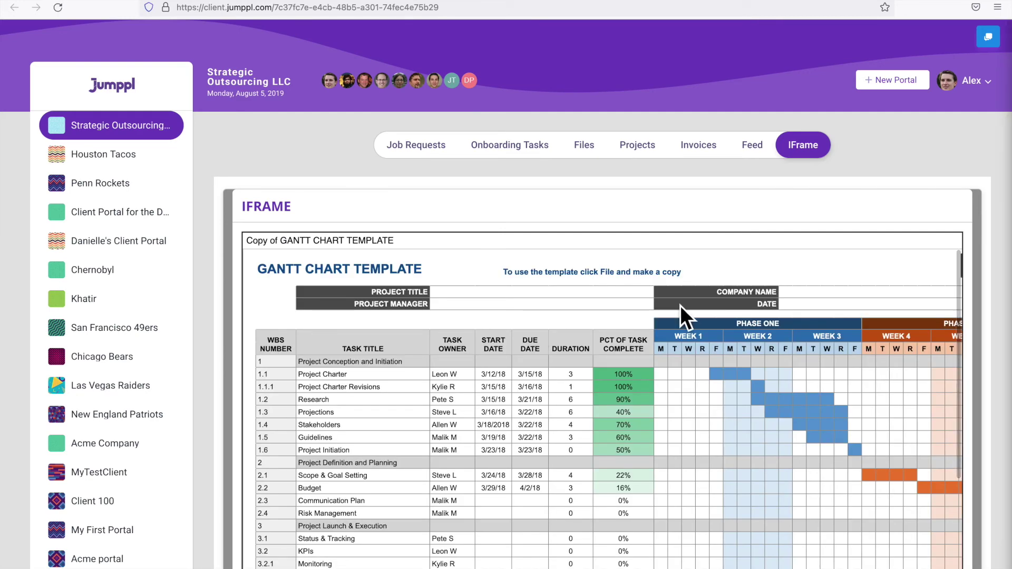
scroll(680, 305, down, 4)
scroll(681, 305, up, 4)
scroll(679, 306, right, 3)
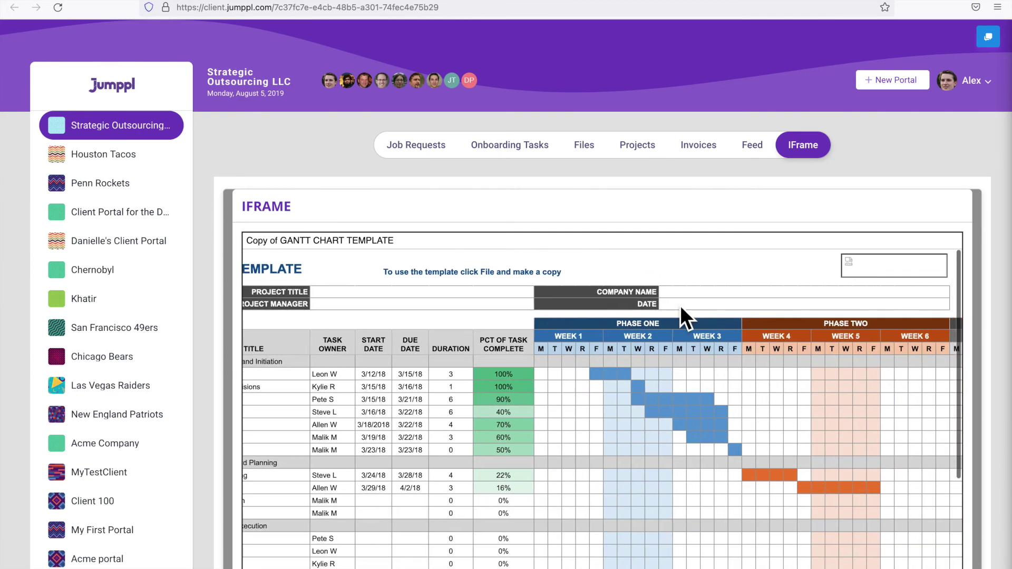
scroll(680, 305, left, 3)
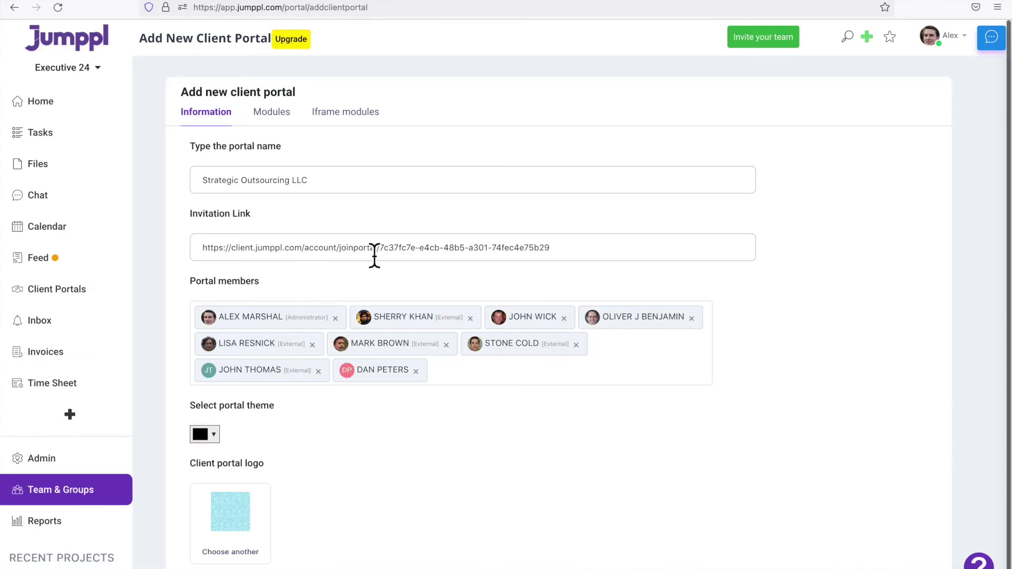
Select the Strategic Outsourcing portal's invitation link, then deselect it.
triple_click(374, 248)
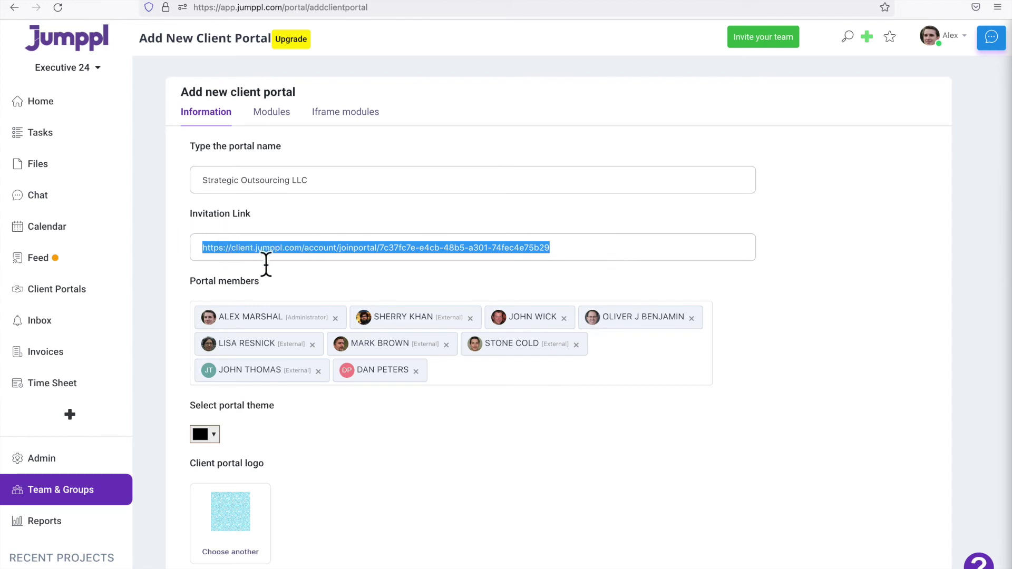
click(336, 266)
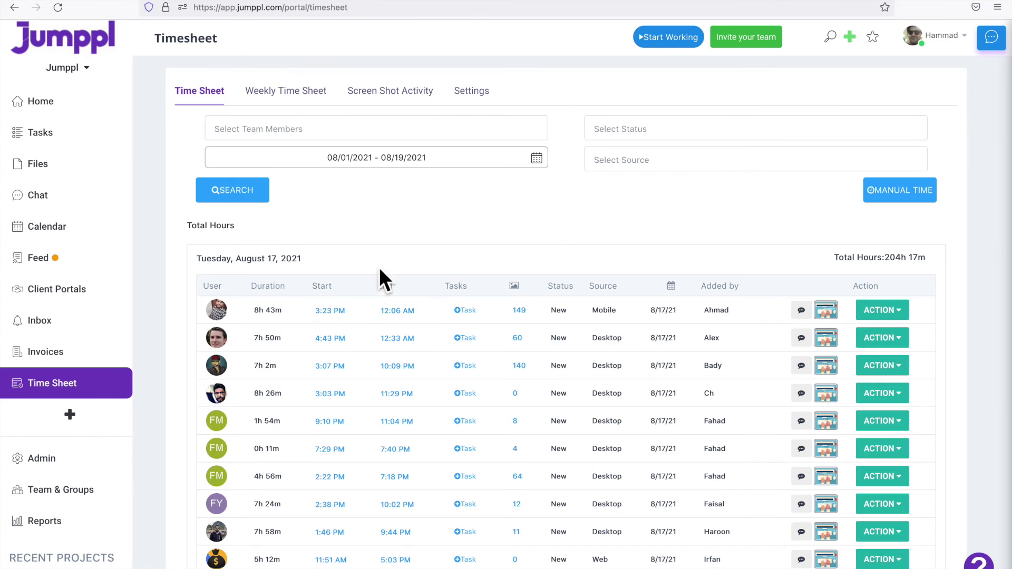
scroll(368, 228, down, 3)
scroll(367, 226, down, 3)
scroll(368, 227, down, 3)
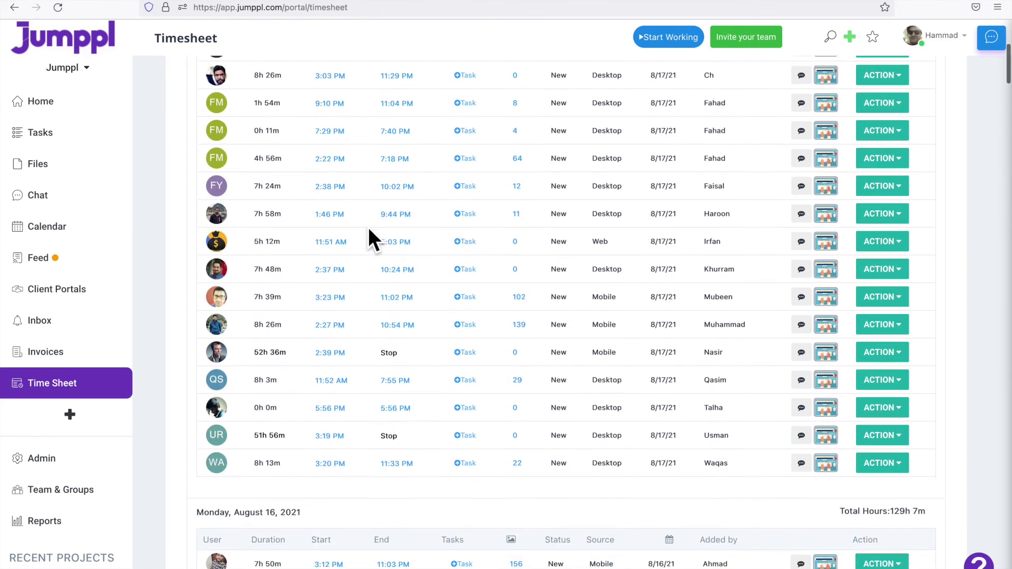
scroll(367, 227, down, 1)
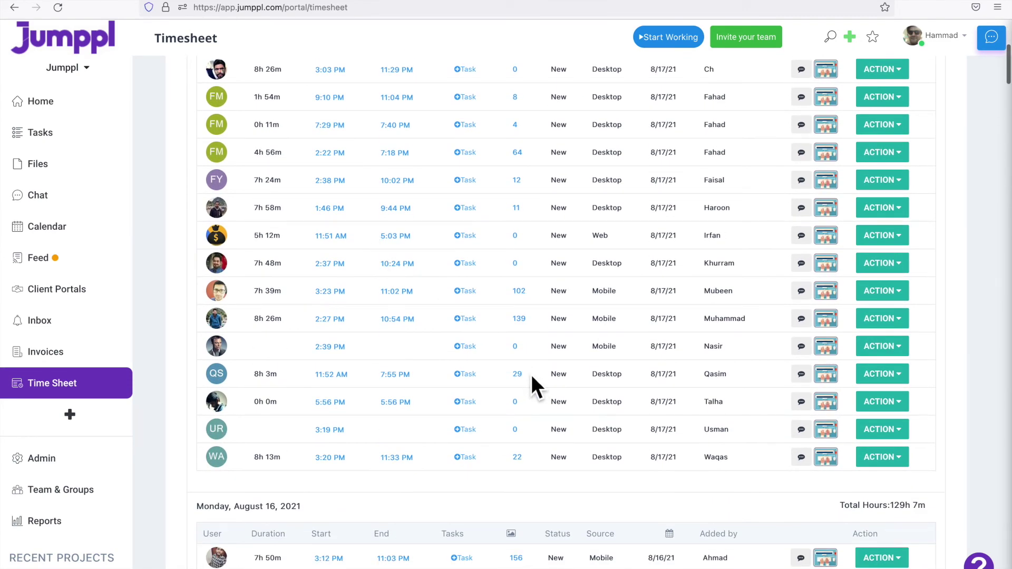
Open the tracked-time screenshots captured for one member's session.
click(517, 374)
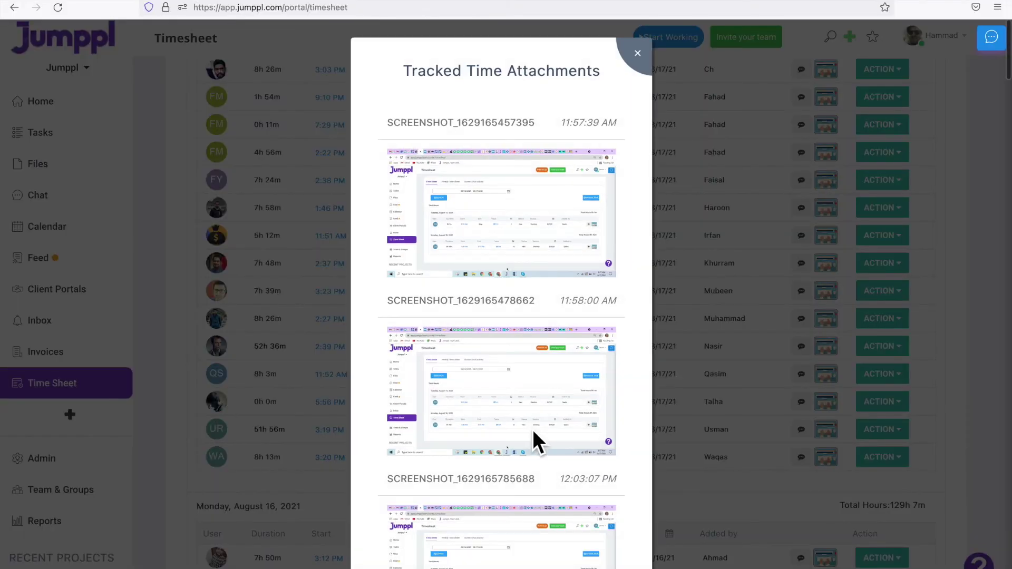
scroll(532, 430, down, 3)
scroll(533, 430, down, 2)
scroll(534, 430, down, 3)
scroll(533, 430, down, 3)
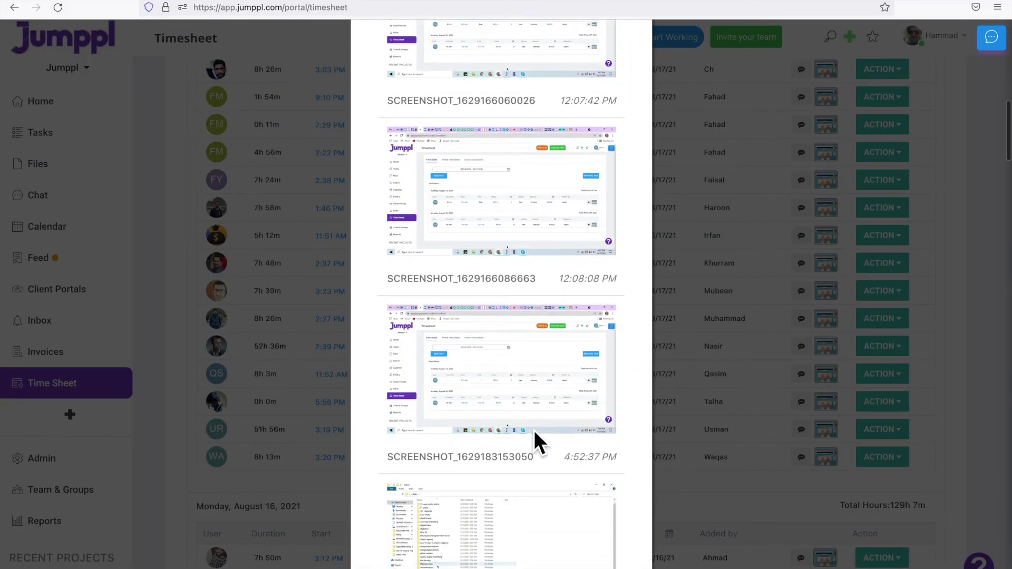
scroll(534, 431, down, 3)
scroll(533, 430, down, 2)
scroll(534, 430, down, 2)
scroll(534, 430, down, 2)
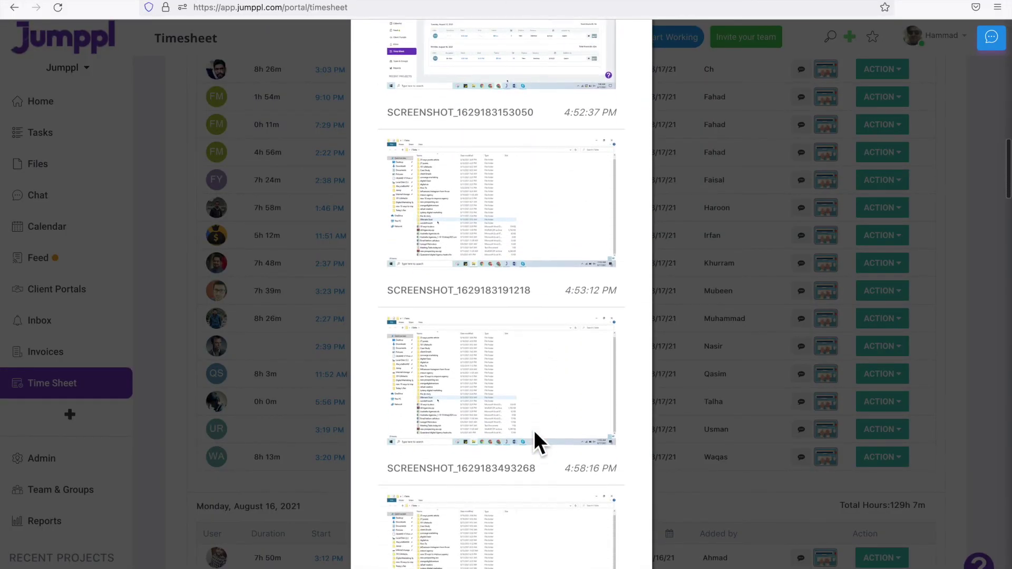
scroll(534, 430, down, 2)
scroll(534, 430, down, 1)
scroll(534, 431, down, 3)
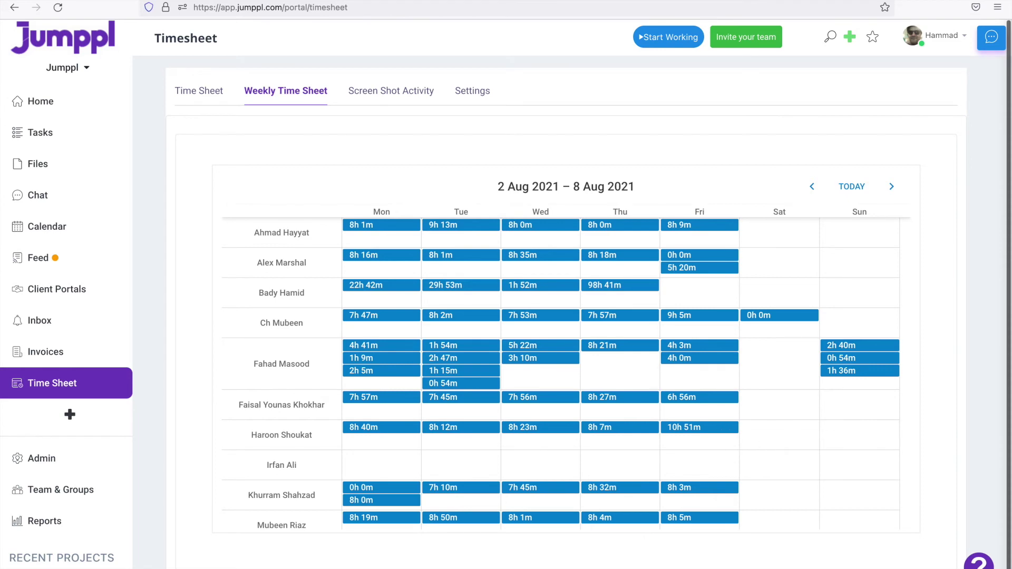
Start the work timer from the time tracking settings with screen capture on.
mouse_move(699, 427)
click(472, 91)
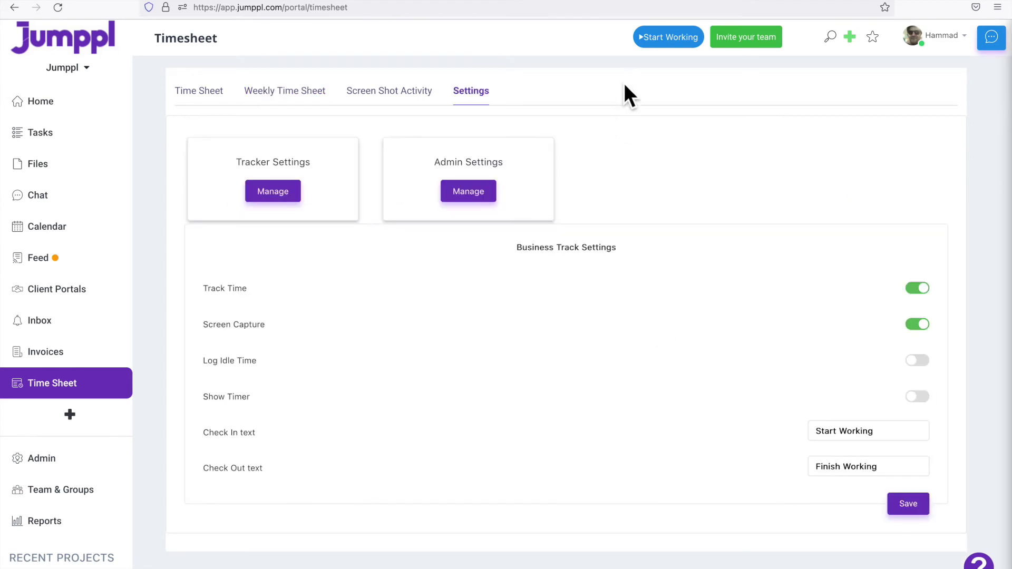
click(672, 37)
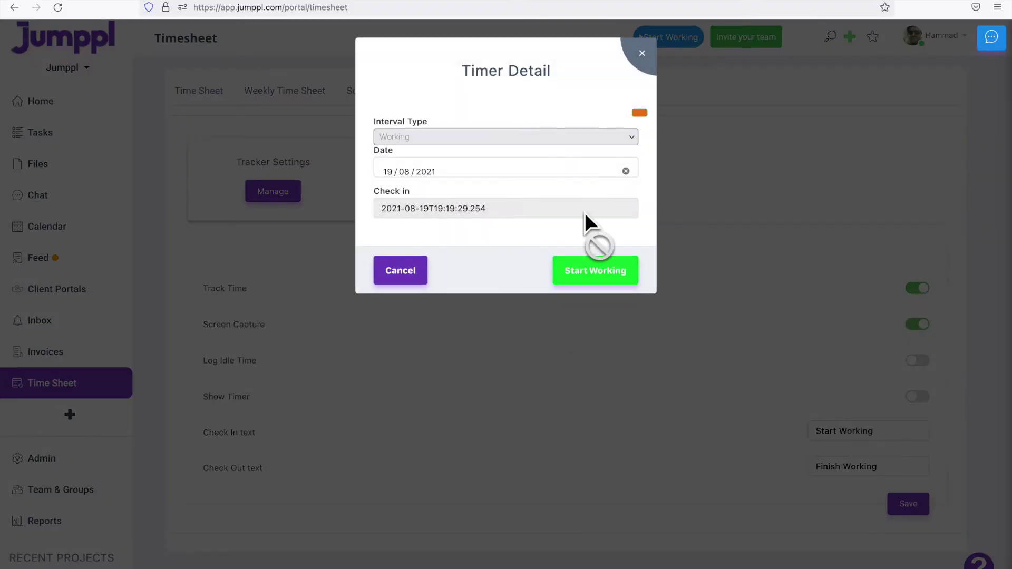
click(594, 270)
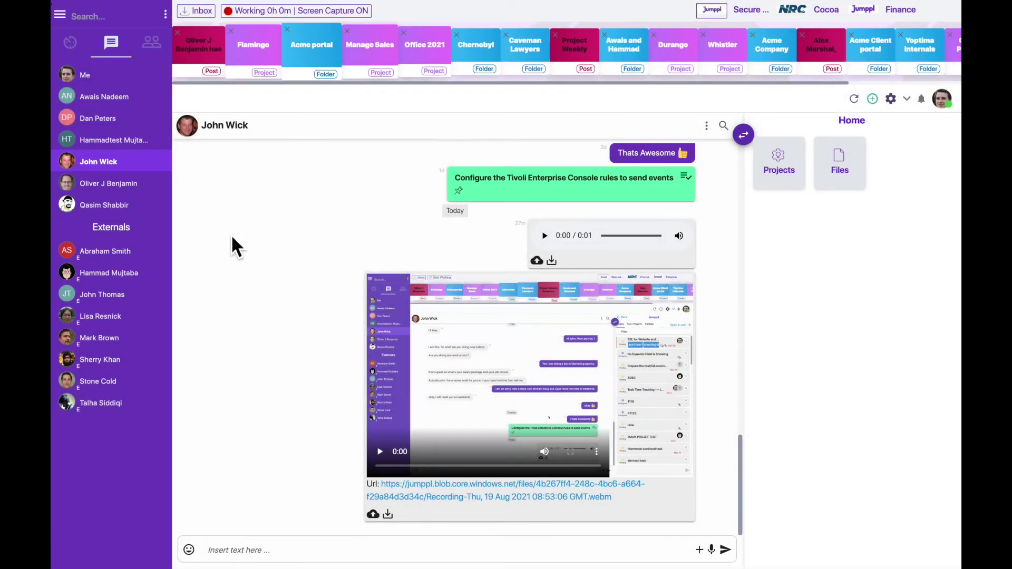
Stop desktop time tracking and return to the browser's Timesheet settings.
click(268, 12)
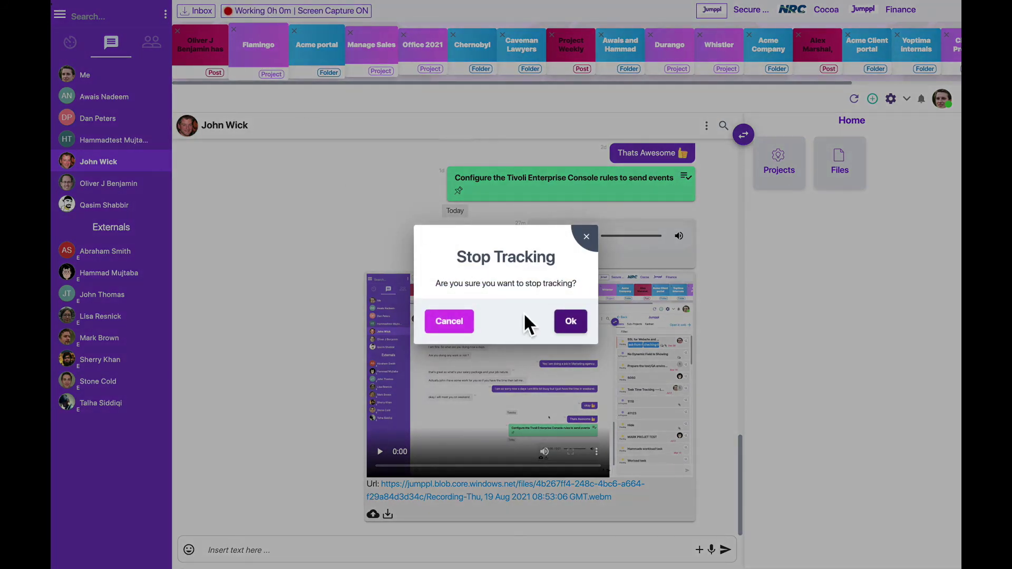
click(571, 324)
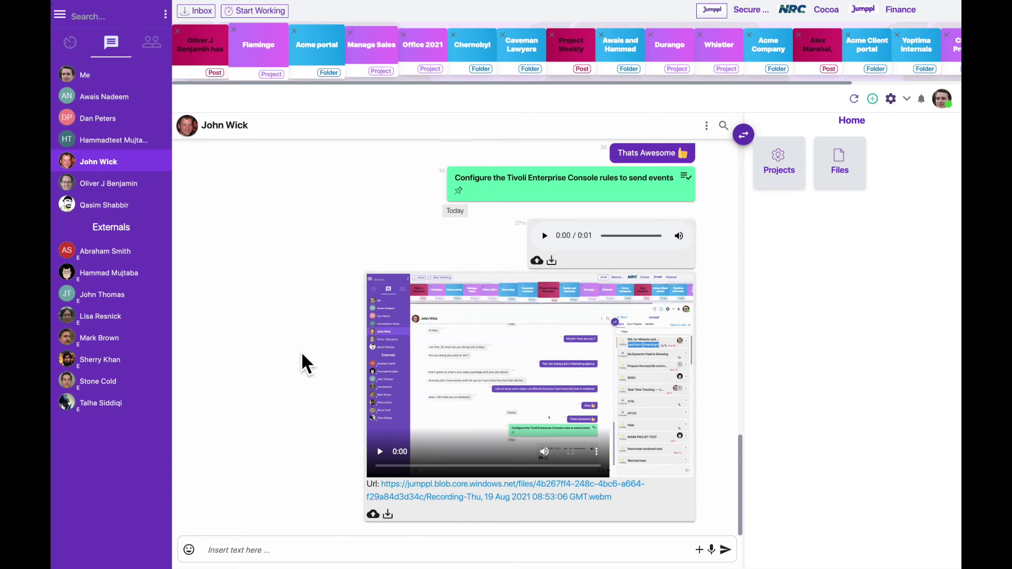
key(super+Tab)
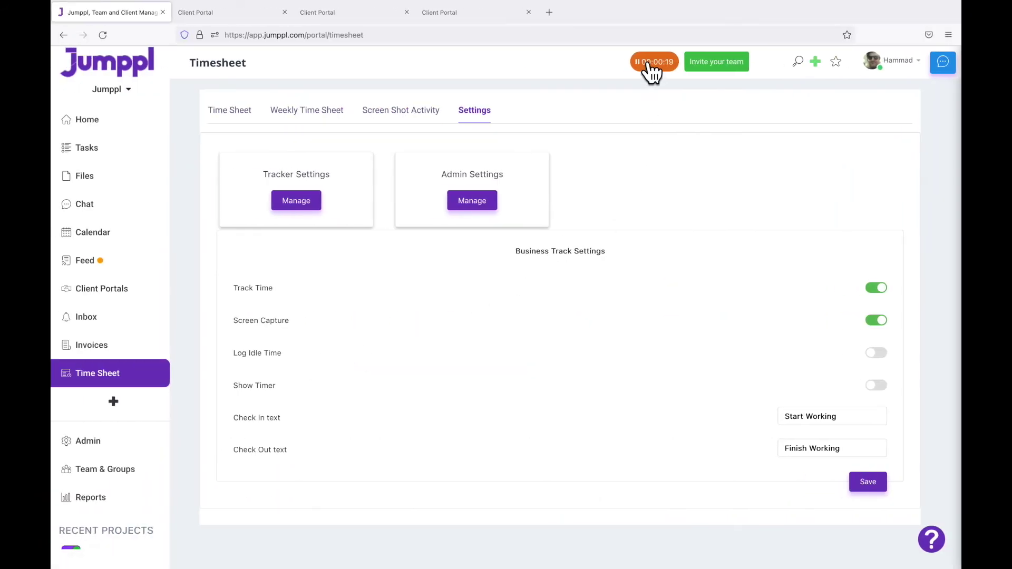
Turn on time tracking and screen capture, and let a team member delete screenshots.
click(653, 63)
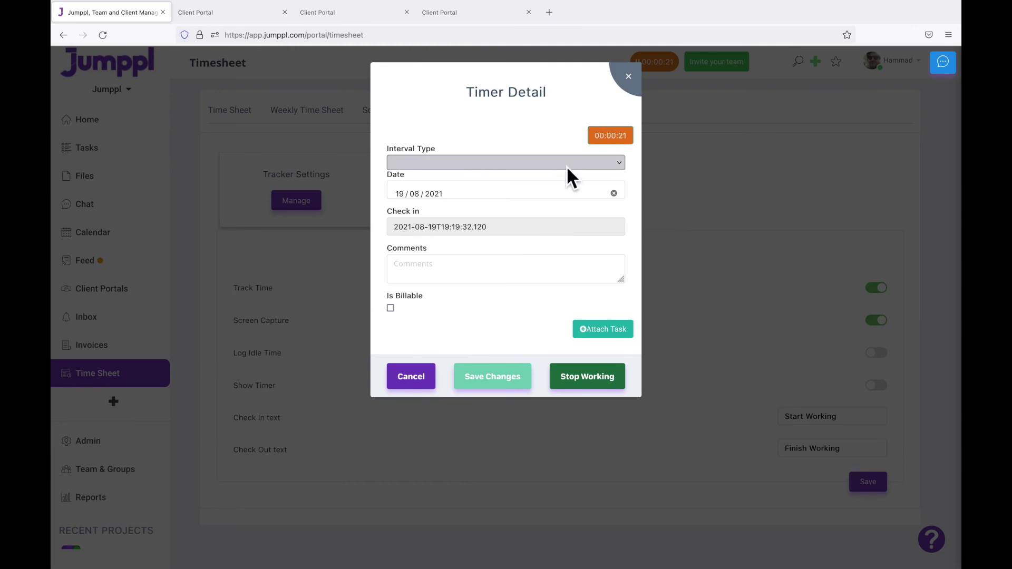
click(566, 165)
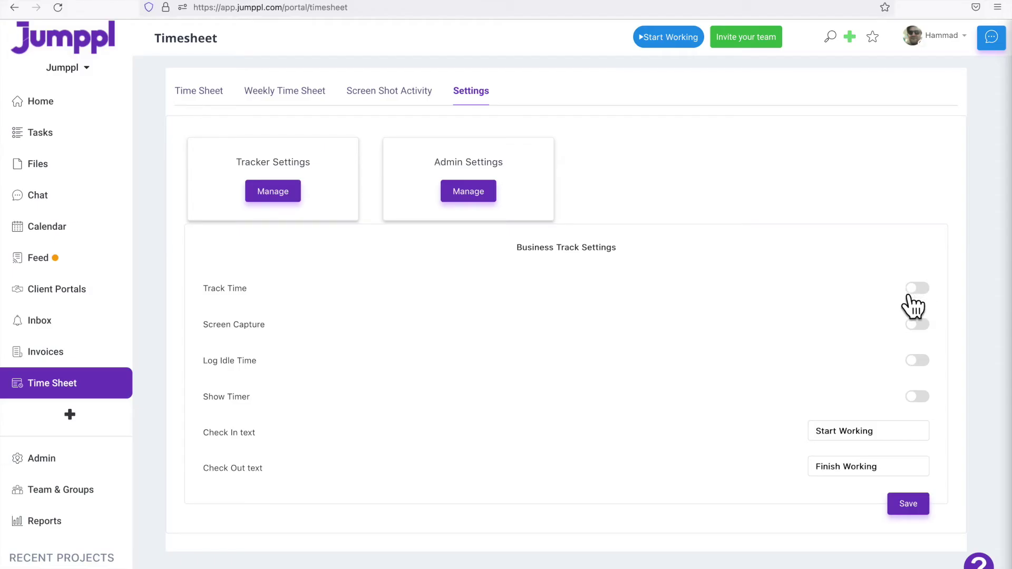
click(917, 289)
click(917, 326)
click(916, 290)
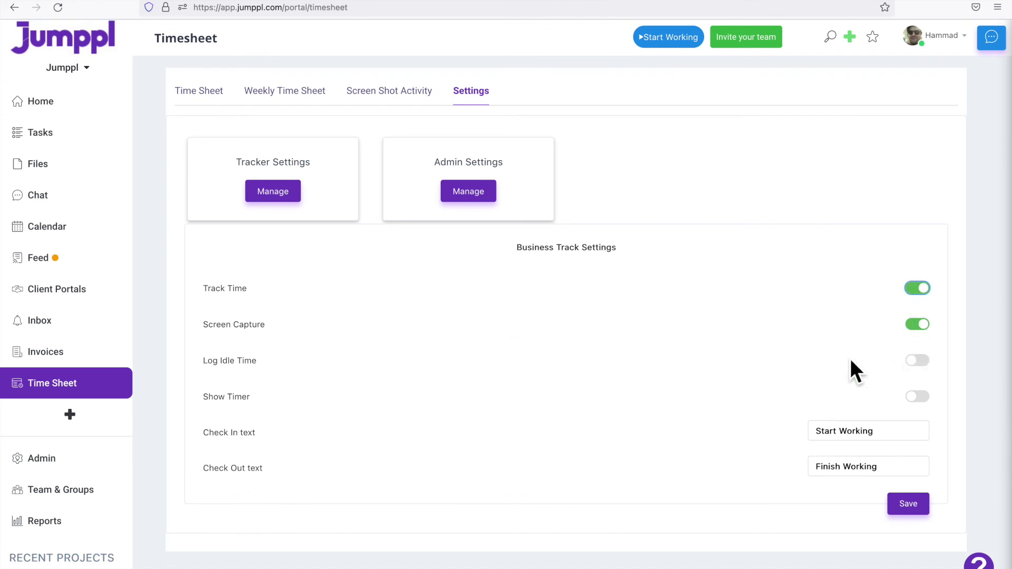
click(272, 191)
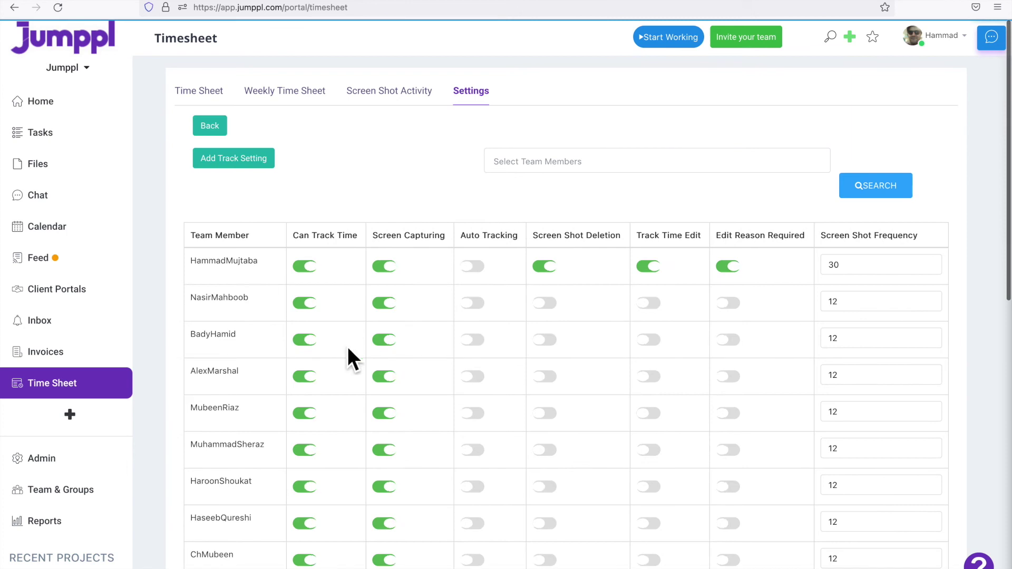
scroll(431, 387, down, 4)
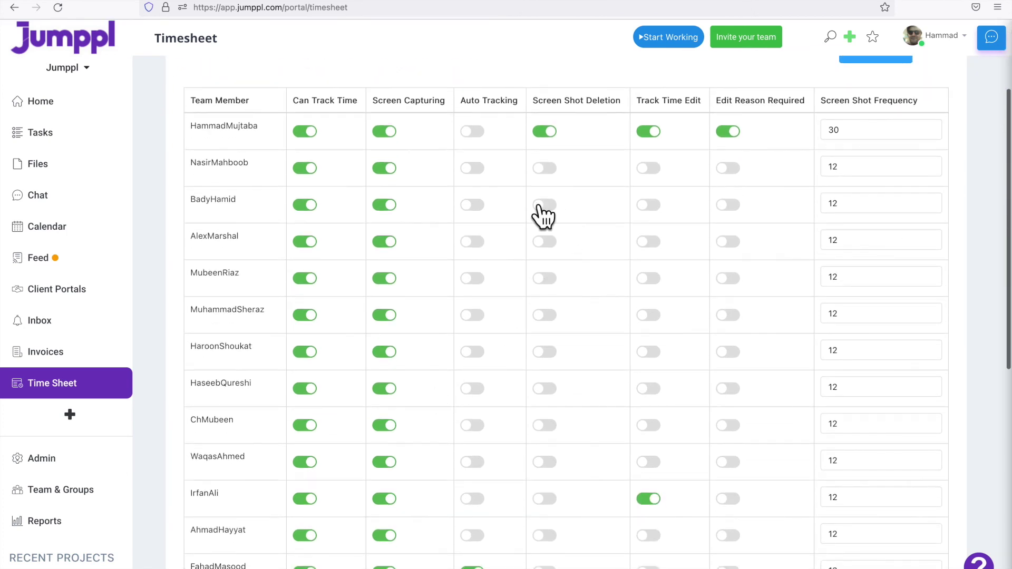
click(544, 208)
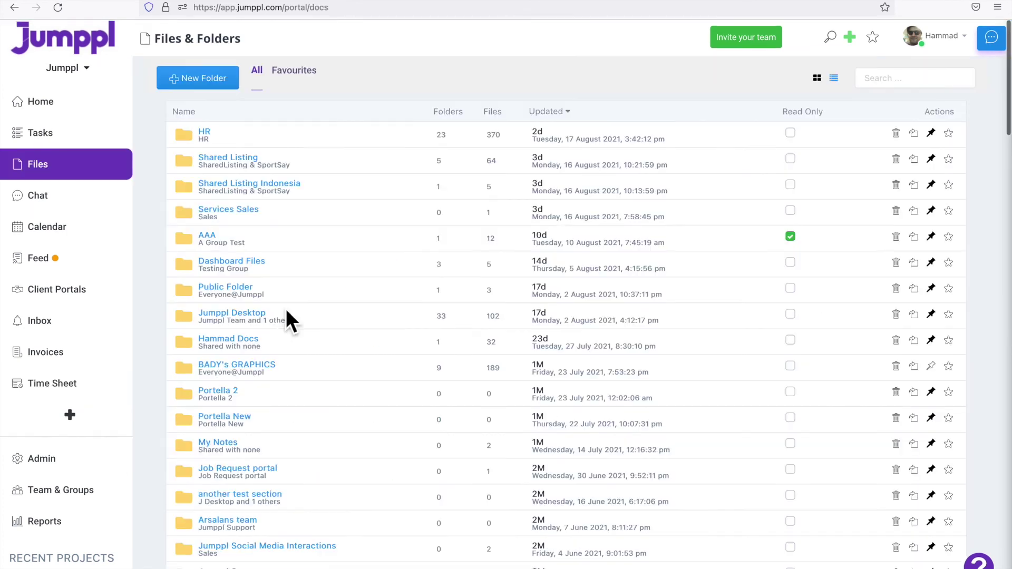
Create a new root folder named System Documents.
click(197, 78)
click(506, 132)
text(System Documents)
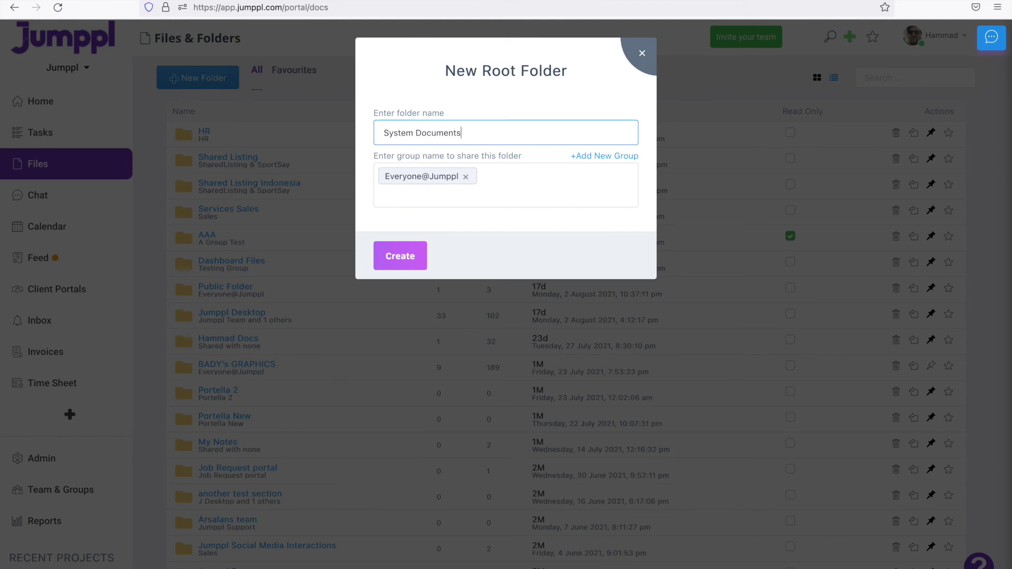
click(406, 267)
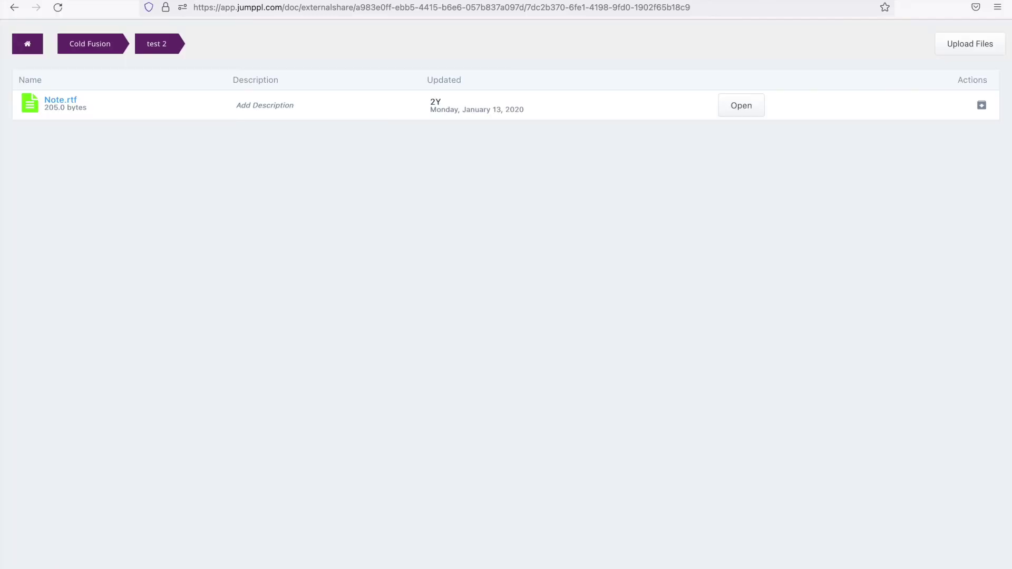
Browse the file upload dialog, the new-note form, a note's change history and upload sources.
click(971, 44)
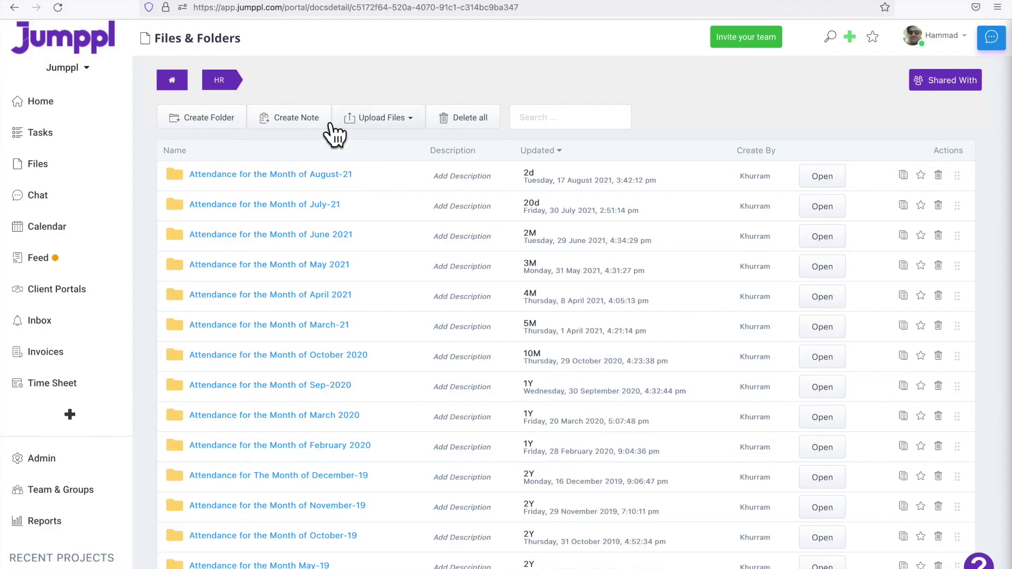
click(293, 115)
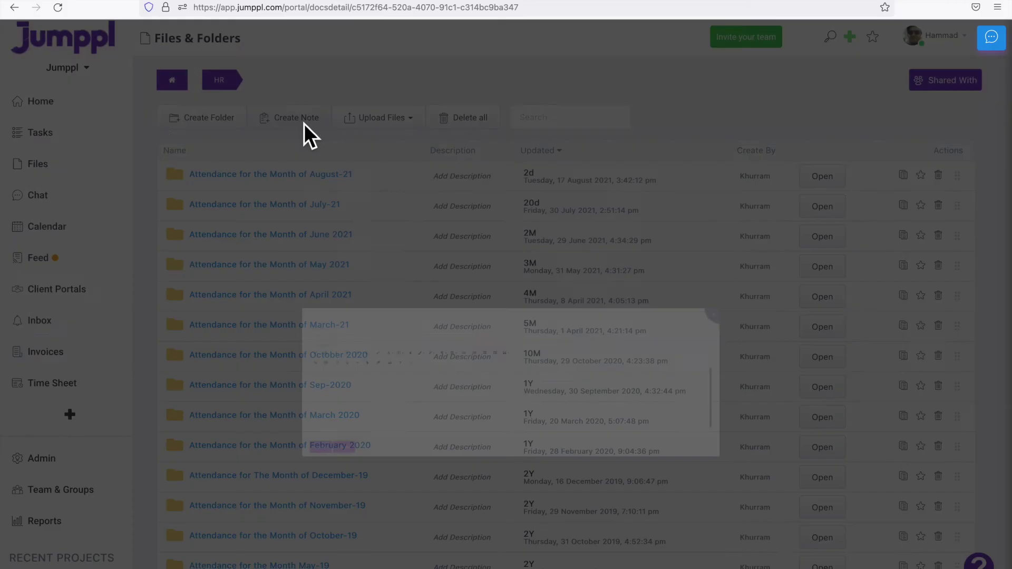
click(116, 86)
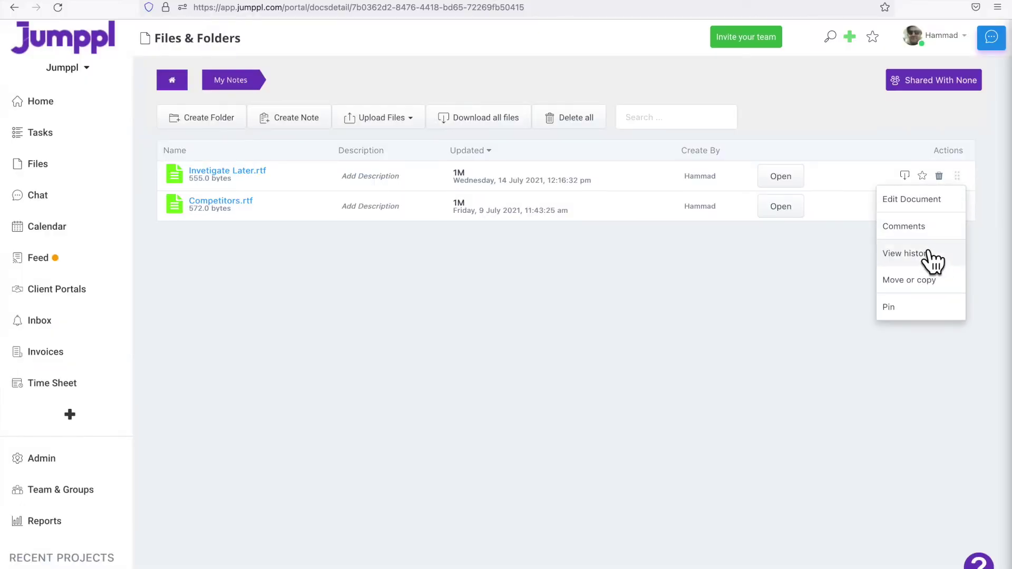
click(901, 253)
click(641, 57)
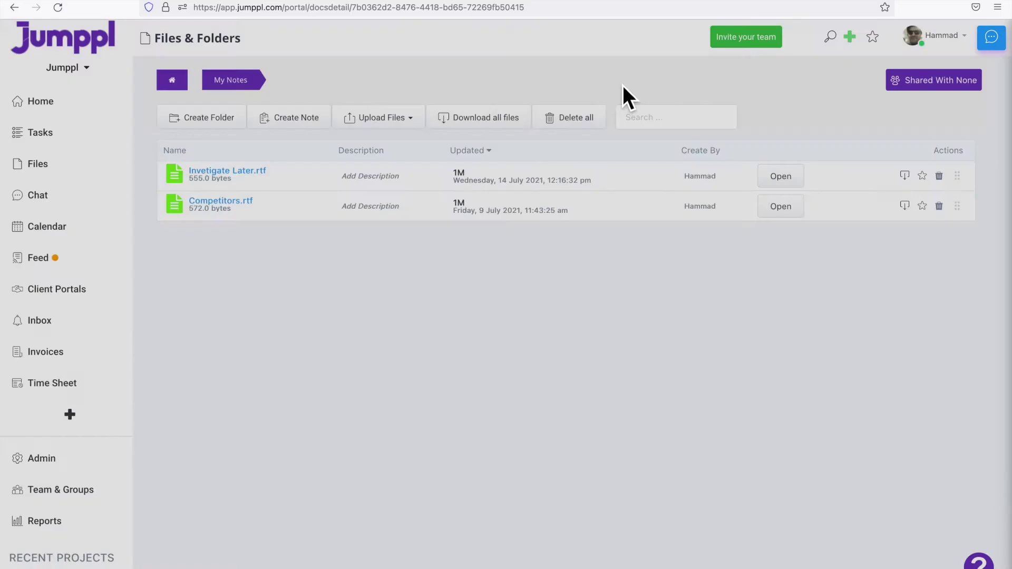
click(405, 117)
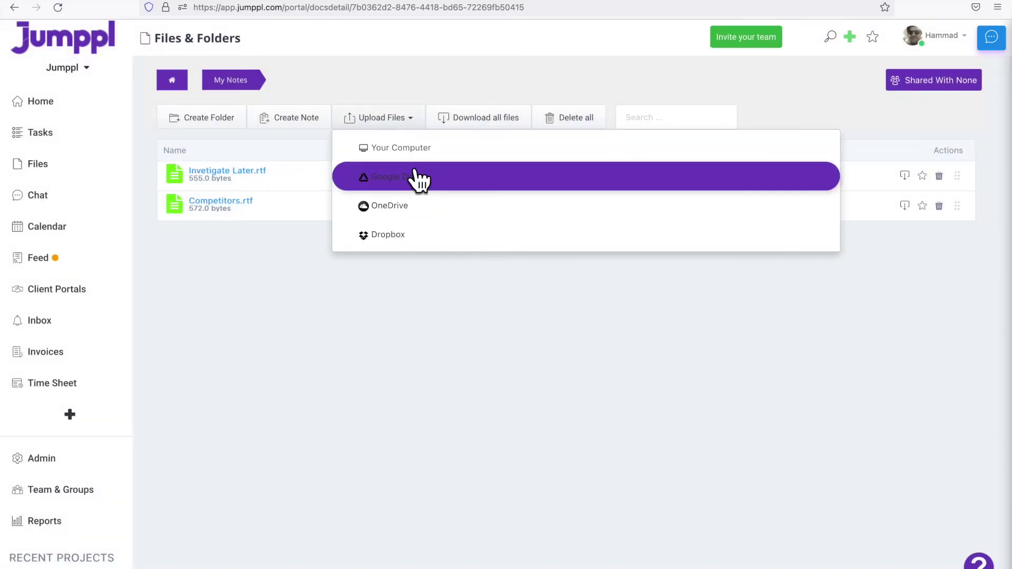
click(414, 90)
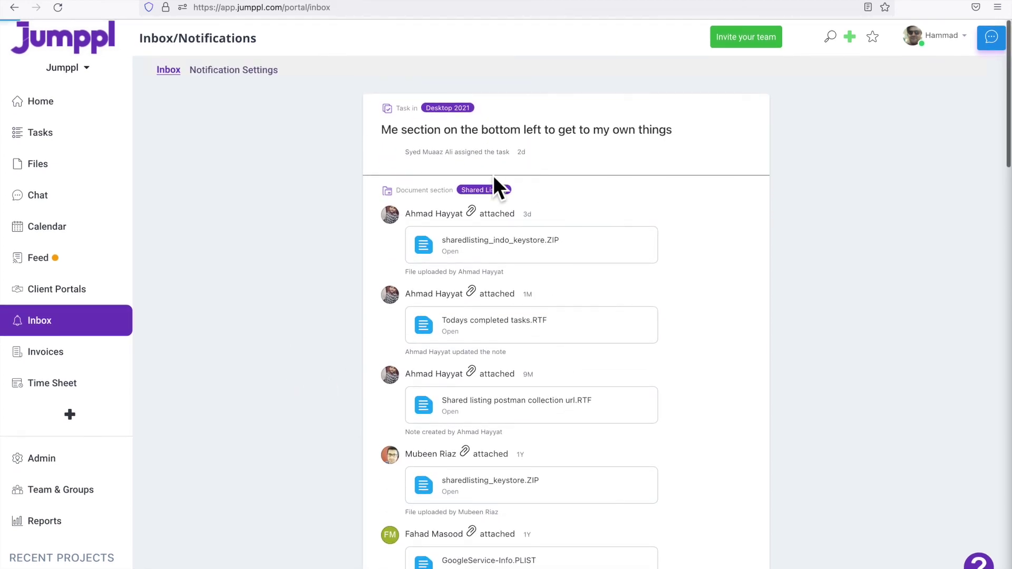
Check an assigned task, then review task, feed, time tracking and module notification preferences.
click(492, 169)
click(997, 40)
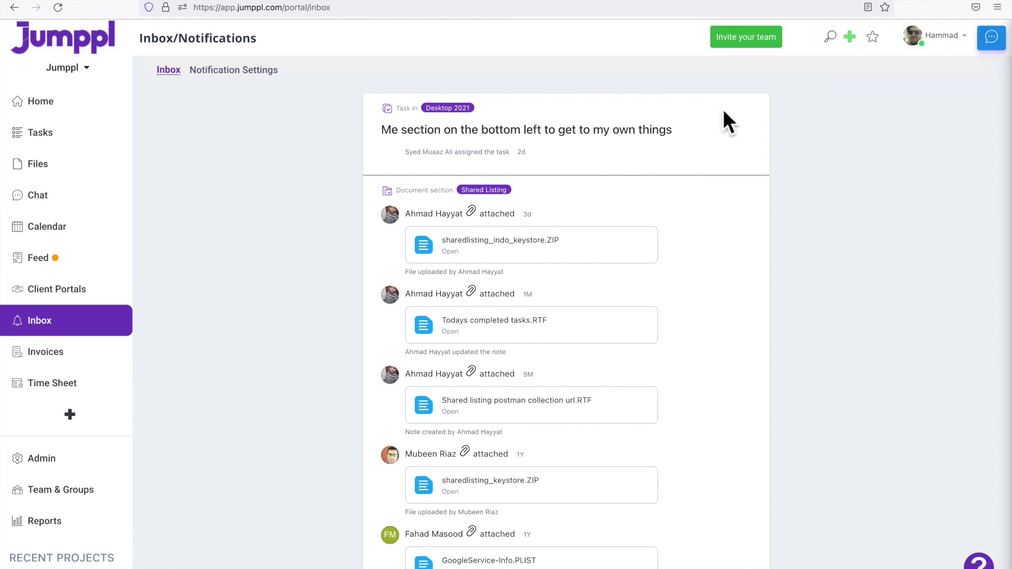
click(234, 70)
click(225, 126)
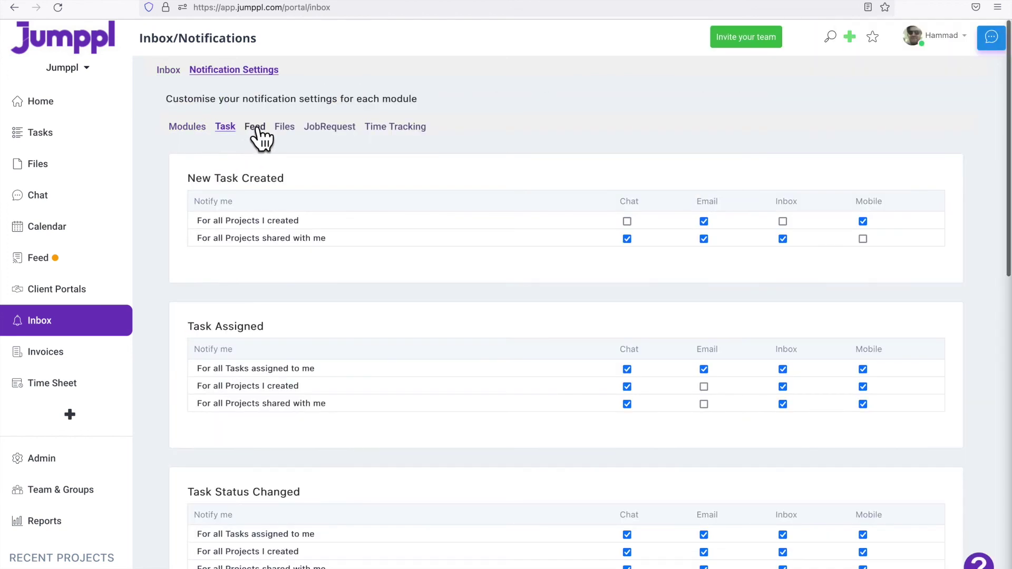
click(255, 127)
click(395, 127)
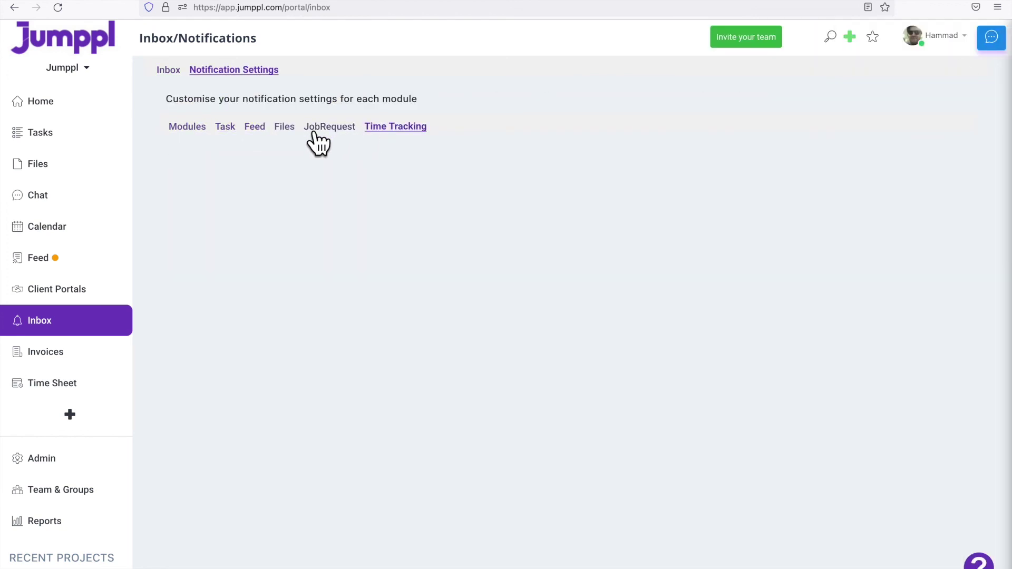
click(225, 126)
scroll(503, 348, down, 5)
scroll(504, 346, down, 5)
scroll(503, 347, down, 5)
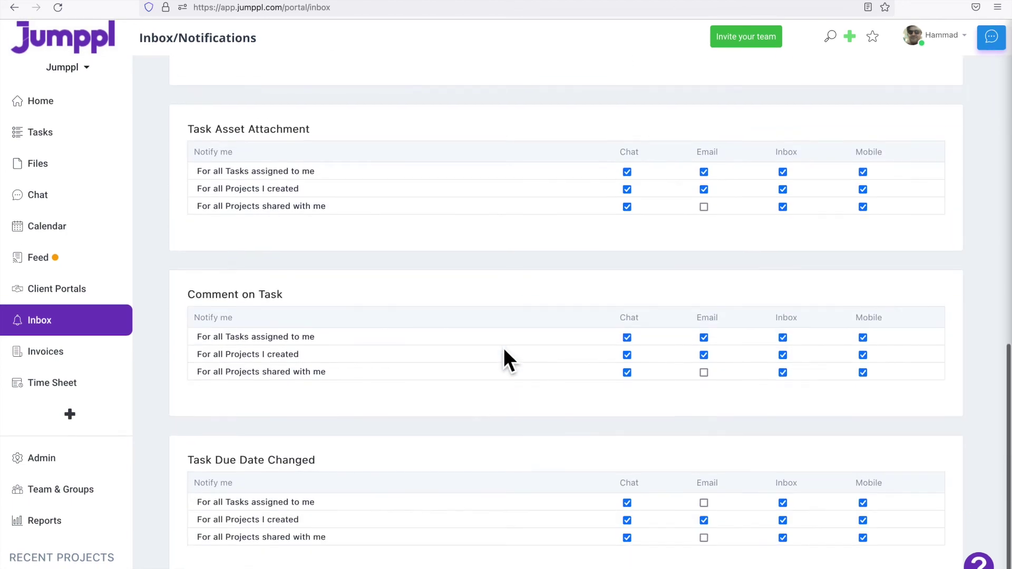
scroll(504, 347, up, 10)
click(187, 126)
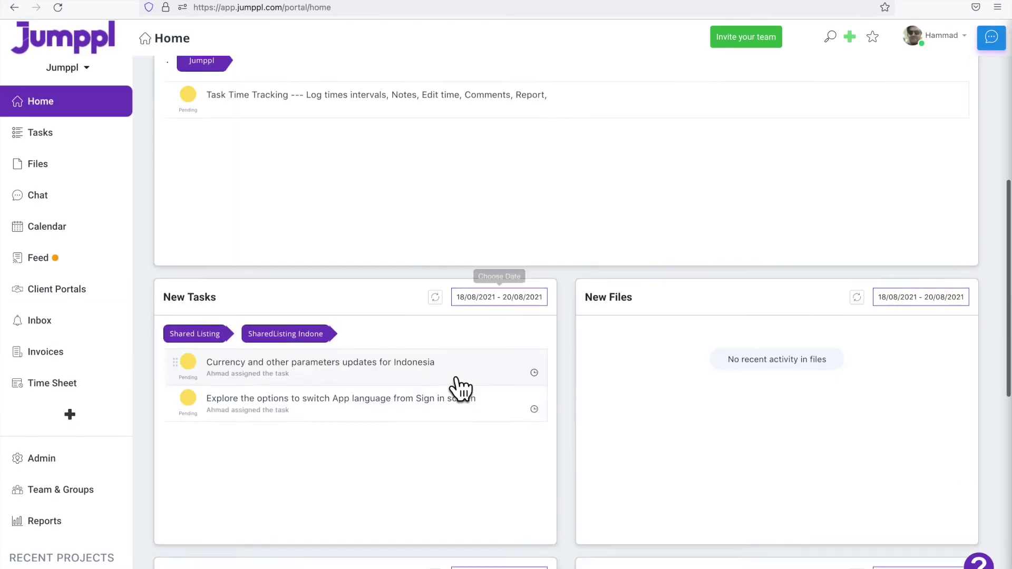
scroll(461, 385, down, 5)
scroll(461, 385, down, 5)
scroll(461, 385, down, 5)
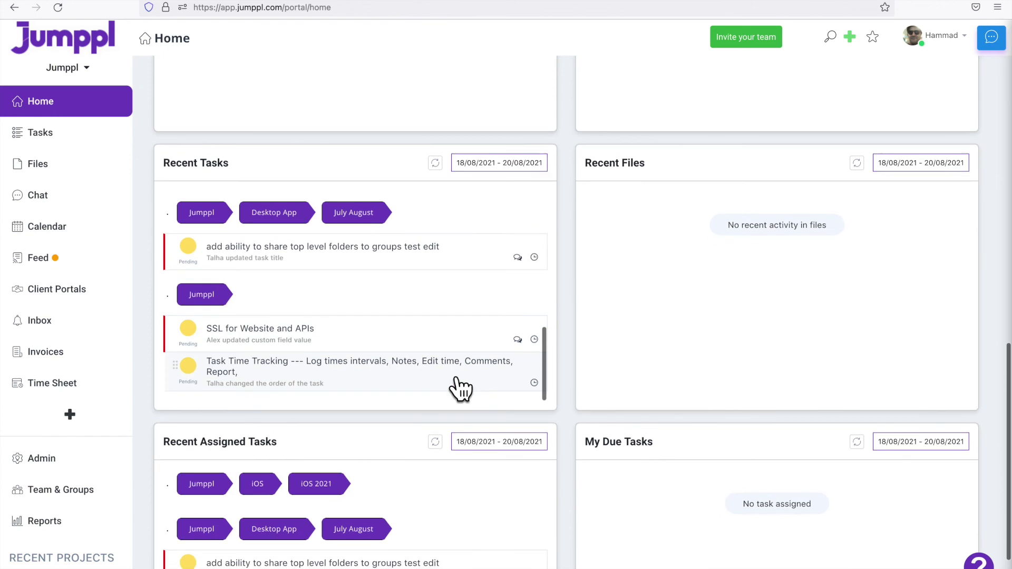
scroll(461, 385, up, 5)
scroll(462, 386, up, 5)
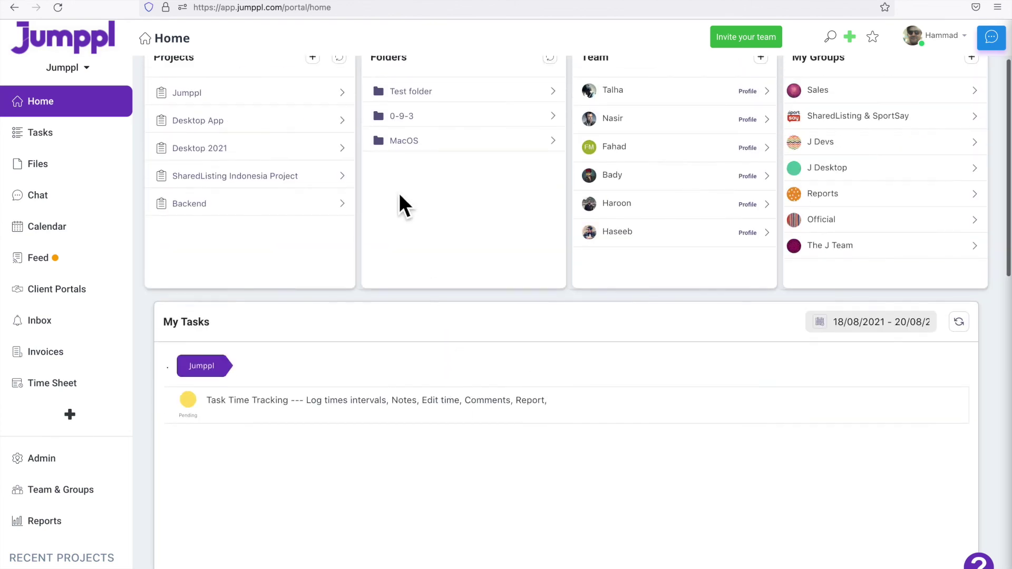
scroll(398, 192, up, 3)
View the home dashboard widget choices, then pass through Files to Invoices.
click(245, 90)
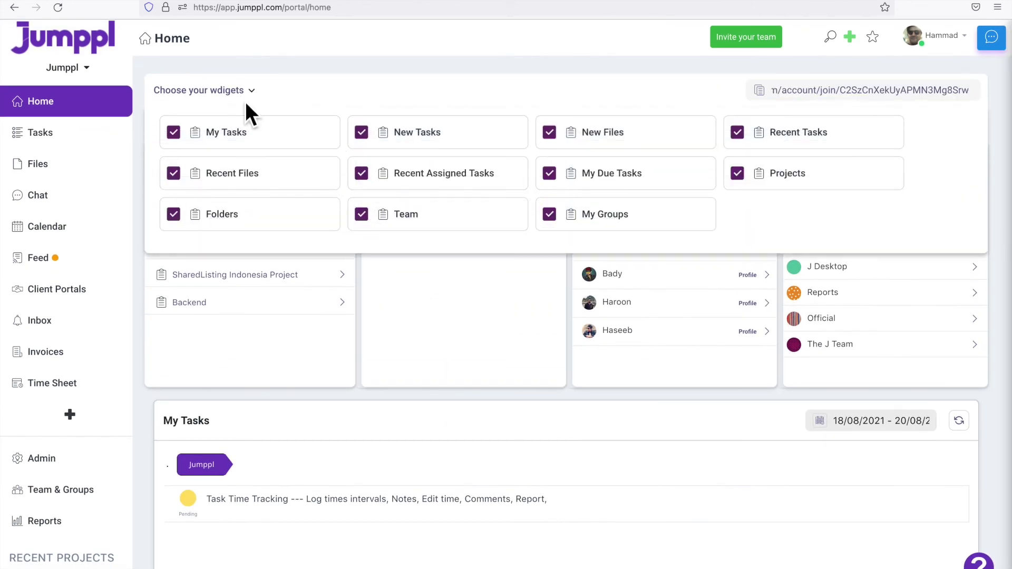
click(242, 94)
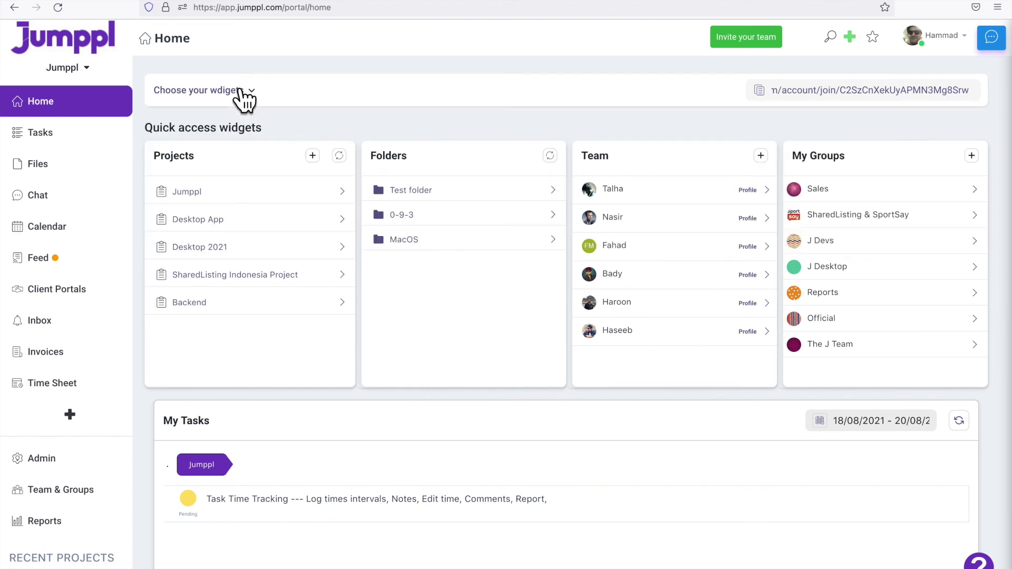
click(37, 163)
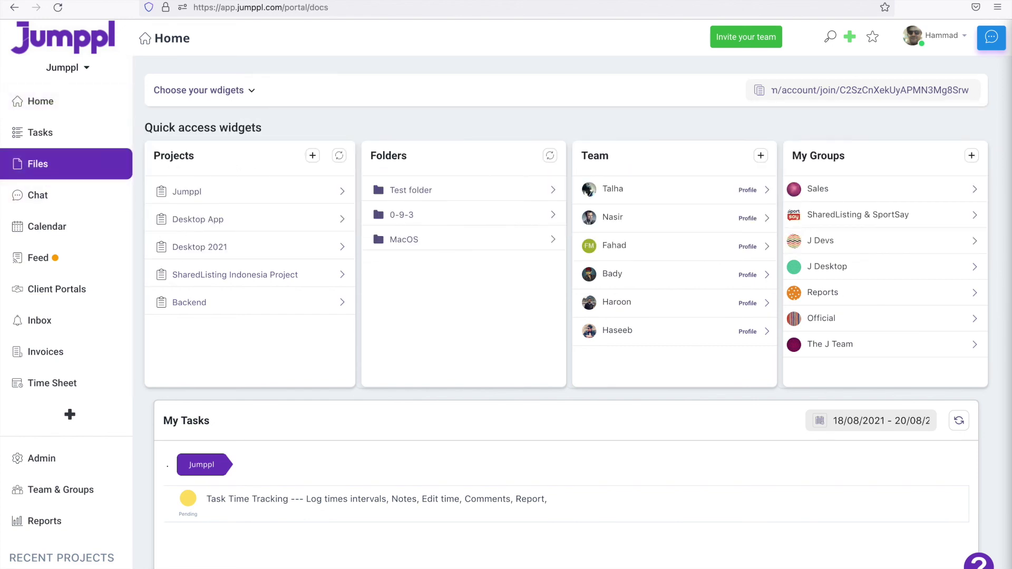
click(45, 351)
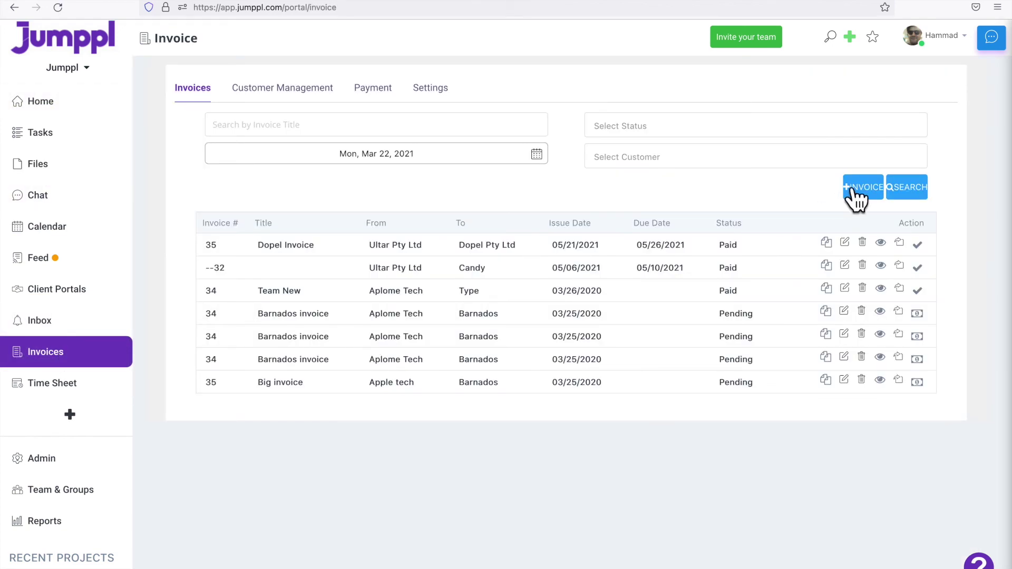
Draft an invoice from Ultar Pty Ltd to Dopel Pty Ltd and preview it in split view.
click(856, 189)
scroll(608, 324, down, 1)
click(501, 238)
click(481, 253)
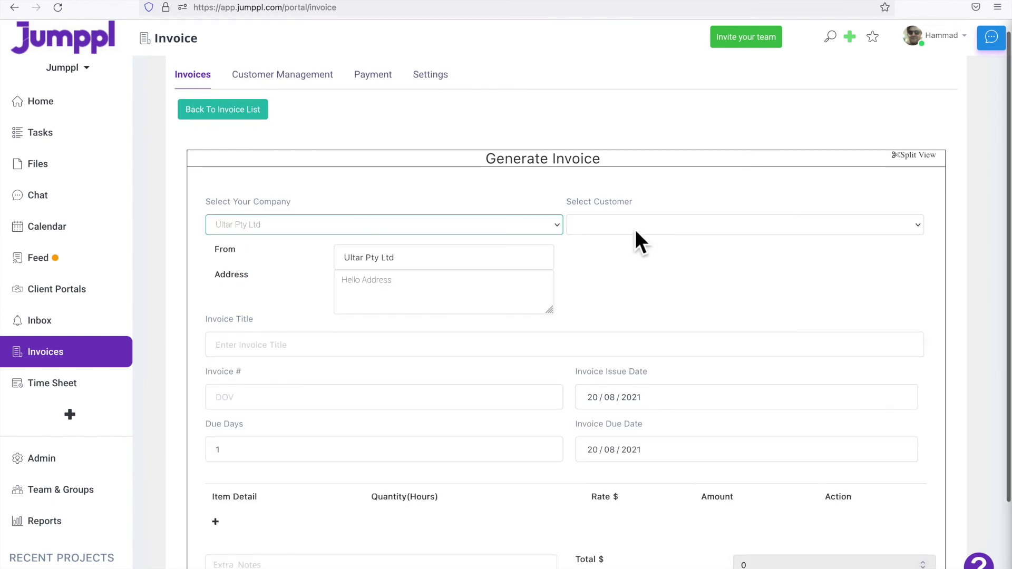
click(743, 224)
click(633, 251)
scroll(615, 340, down, 2)
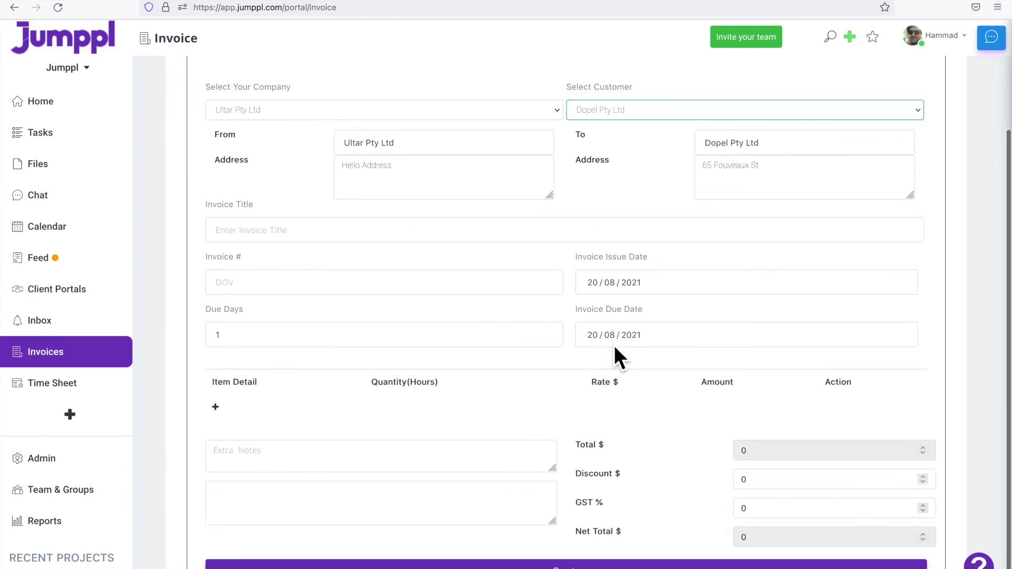
scroll(614, 346, up, 2)
click(913, 168)
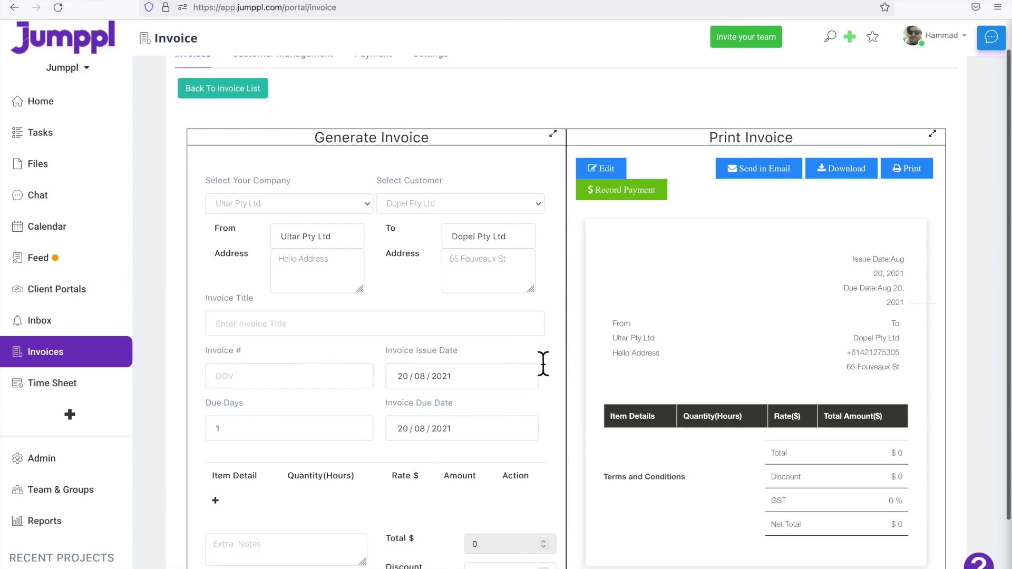
scroll(543, 358, down, 2)
scroll(543, 359, up, 3)
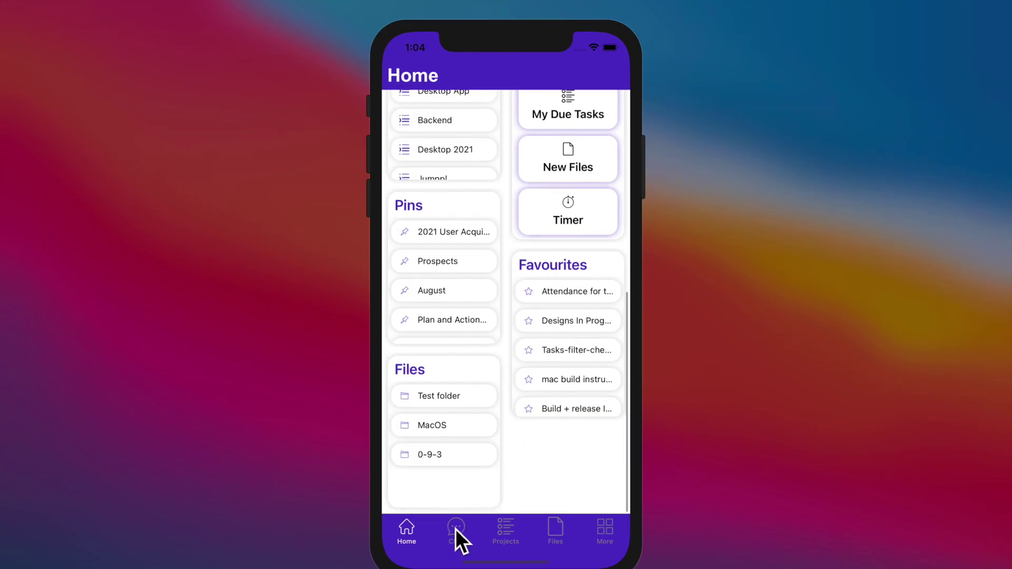
Go through the Chat and Projects tabs to the Shared Listing Bugs task list.
click(459, 532)
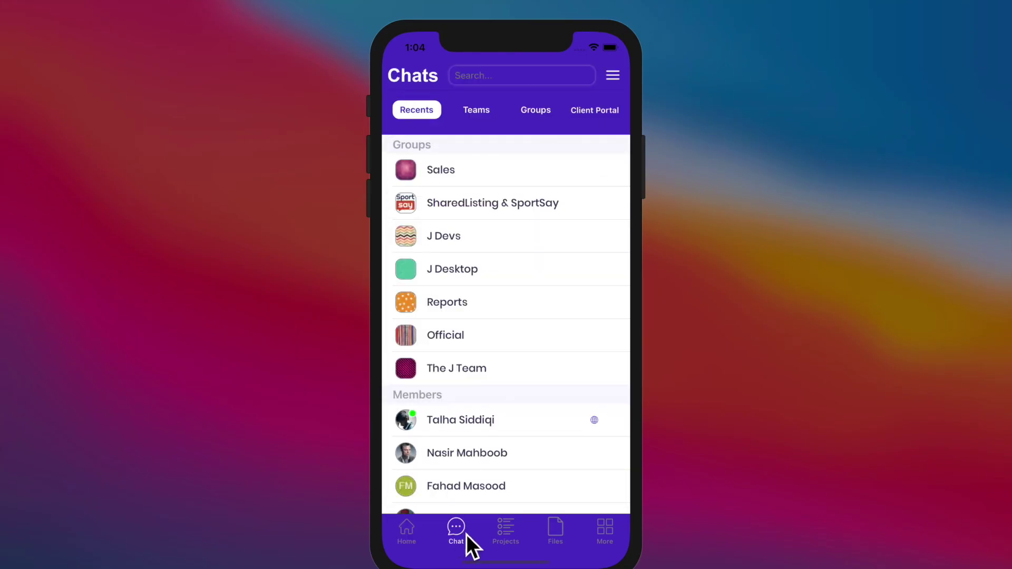
click(507, 531)
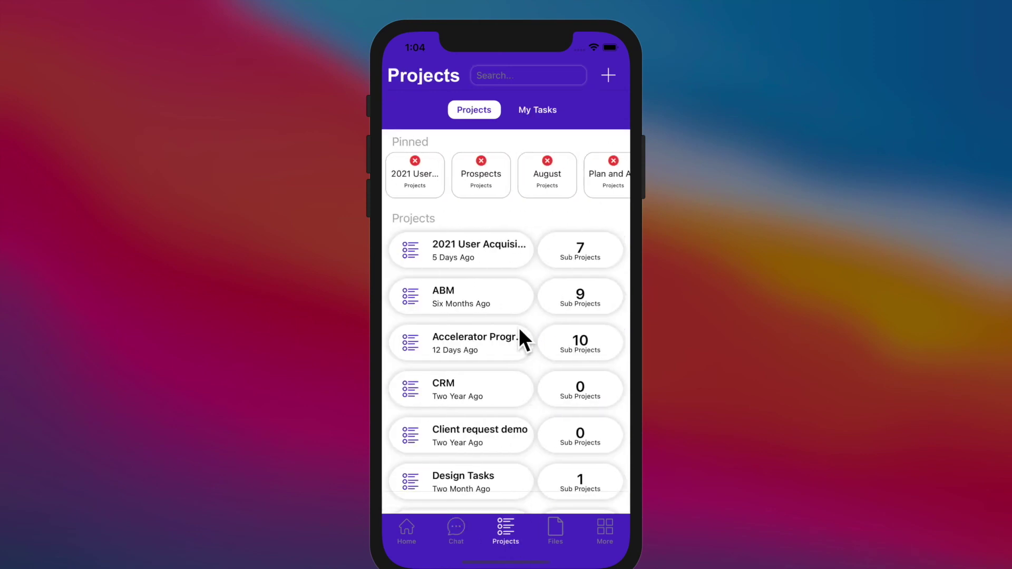
scroll(513, 395, down, 5)
scroll(512, 360, down, 3)
scroll(513, 364, up, 3)
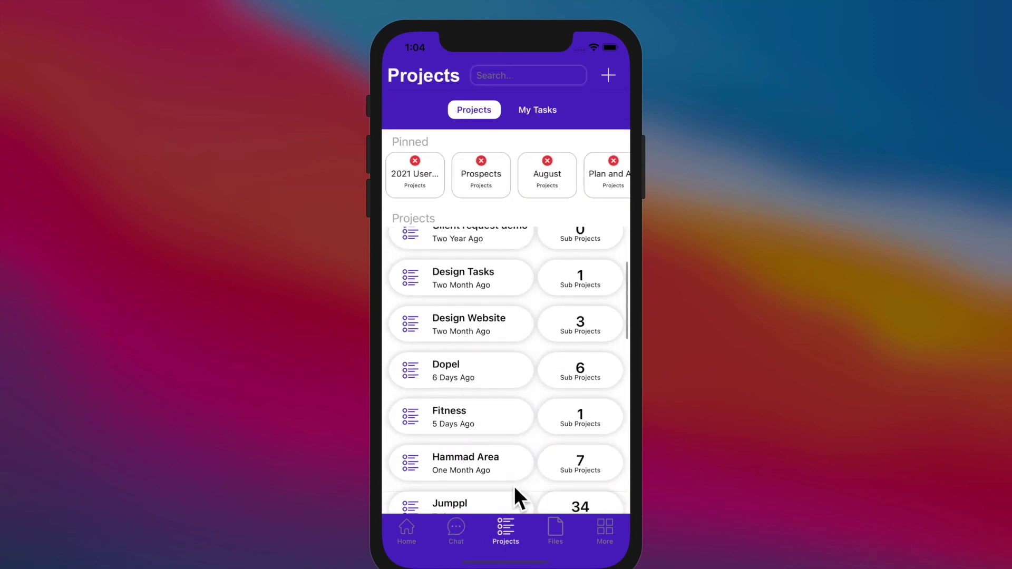
scroll(514, 486, up, 2)
scroll(514, 487, up, 3)
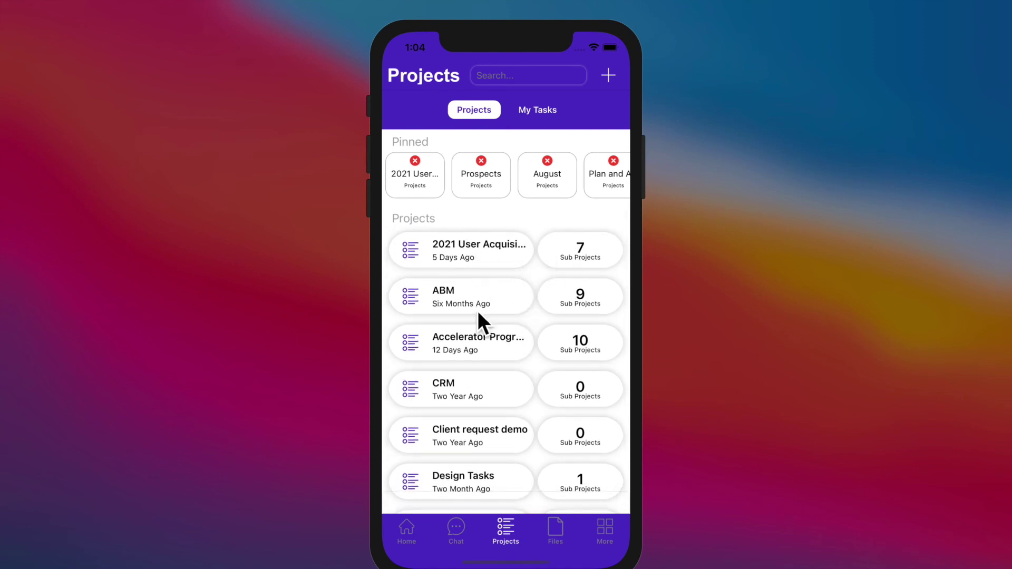
click(473, 252)
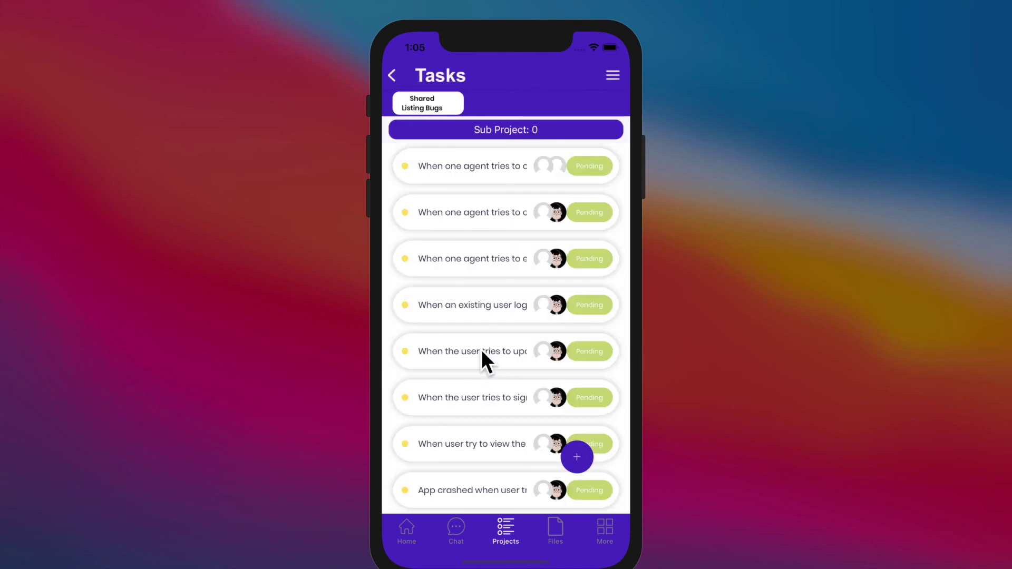
drag(506, 386, 507, 177)
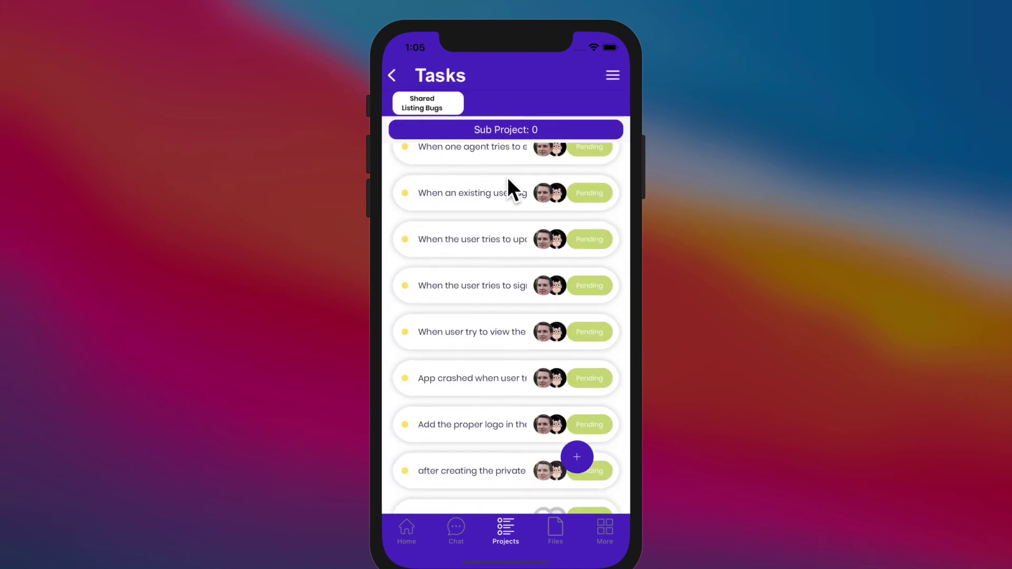